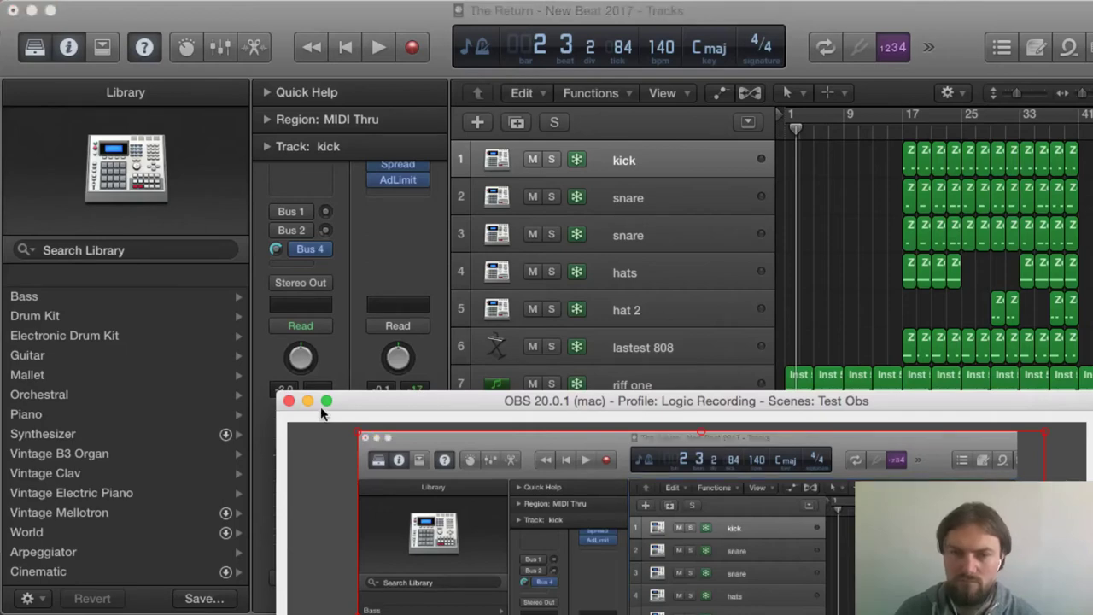
# Step: Move the overlapping OBS window out of the way so 'The Return - New Beat 2017' fills the screen
pyautogui.click(308, 401)
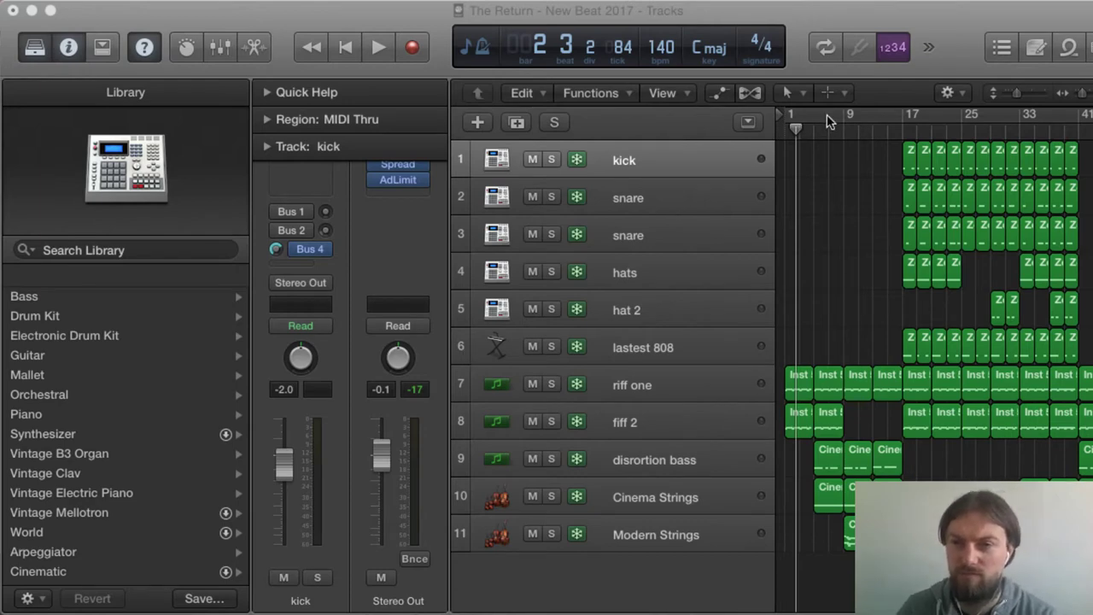
# Step: Play The Return from bar 1
pyautogui.click(787, 133)
pyautogui.press('space')
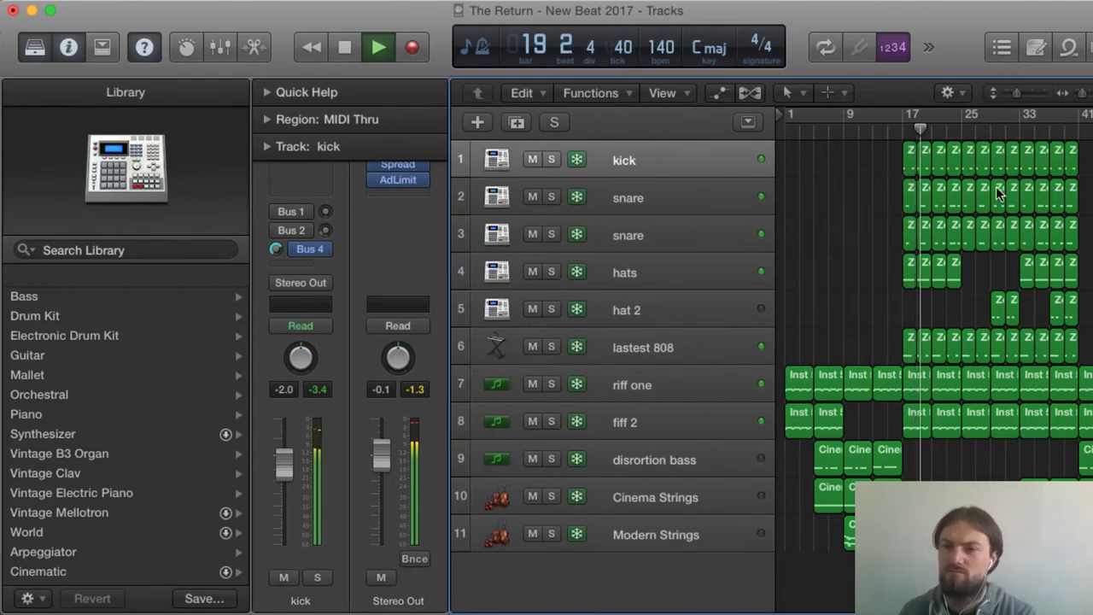
pyautogui.hscroll(5, 996, 186)
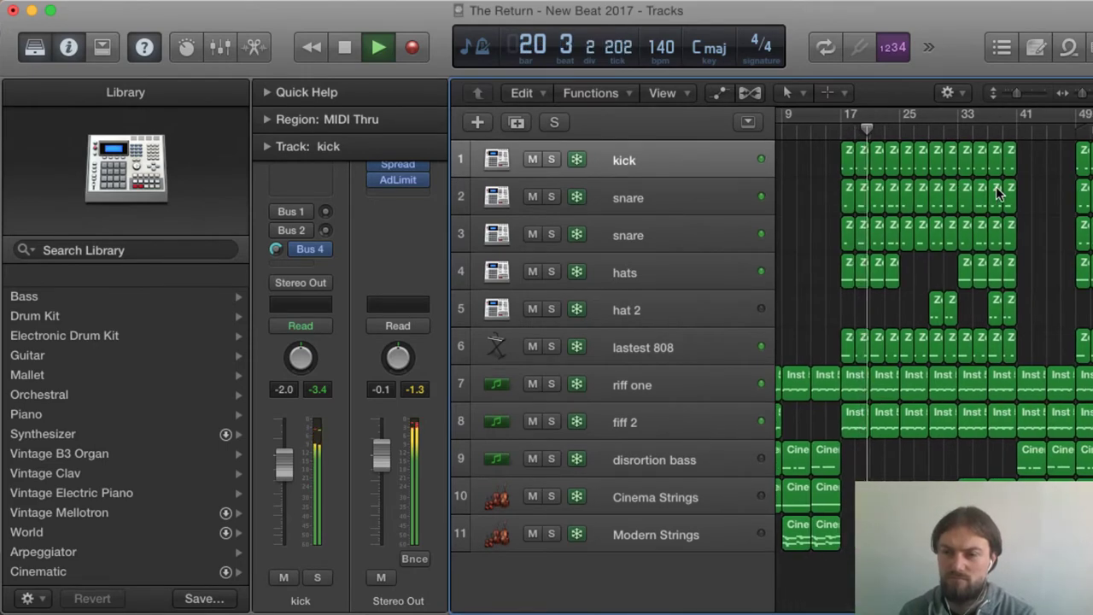
pyautogui.hscroll(2, 996, 187)
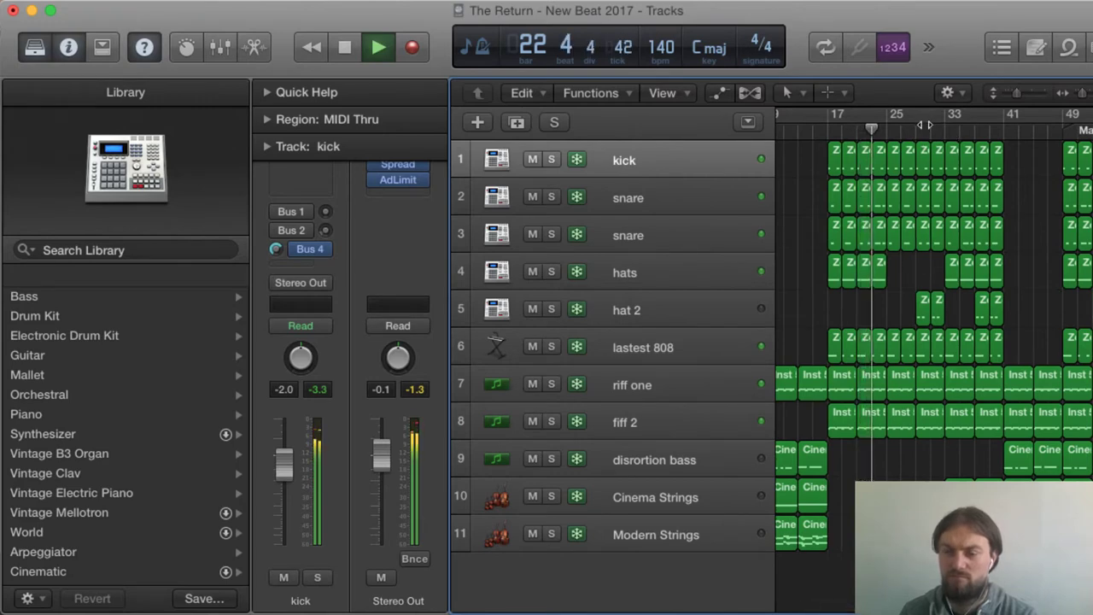
# Step: Jump playback ahead to around bars 31 and 44, then stop at bar 55
pyautogui.click(937, 129)
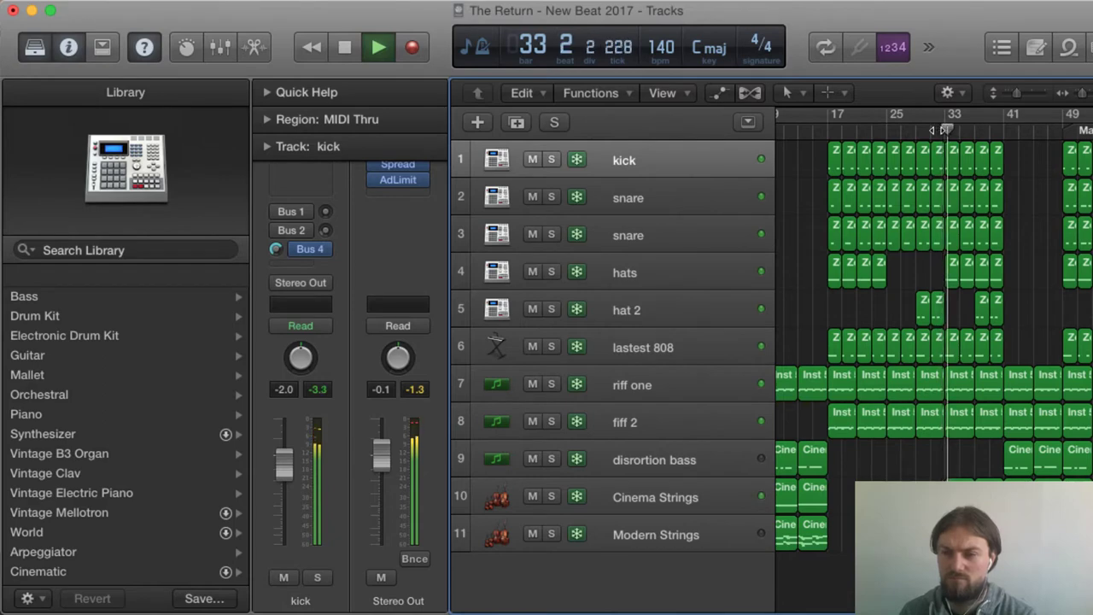
pyautogui.hscroll(5, 937, 129)
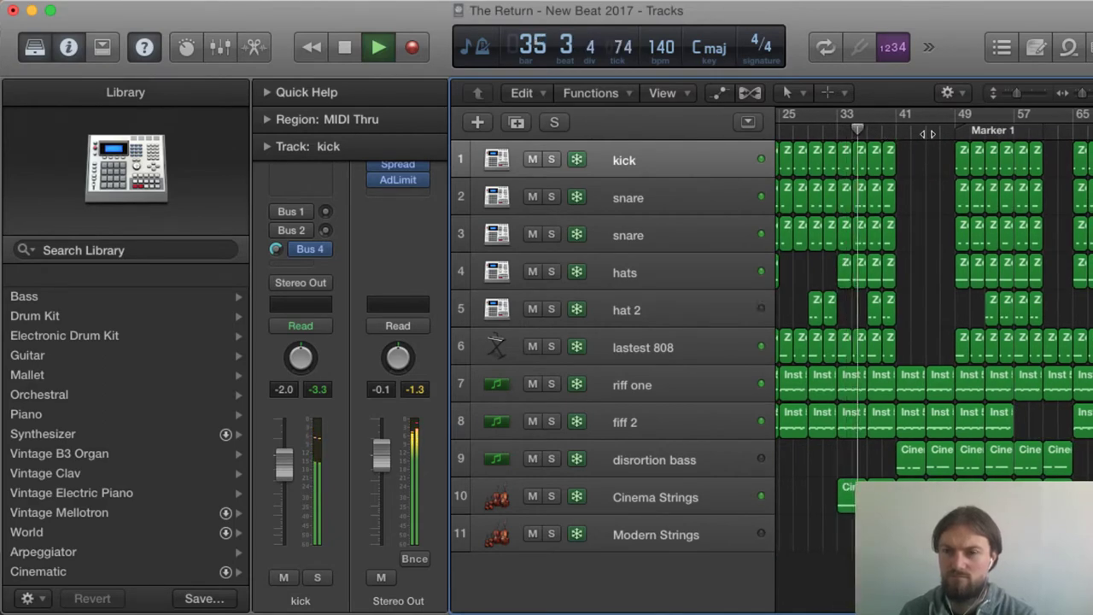
pyautogui.click(927, 134)
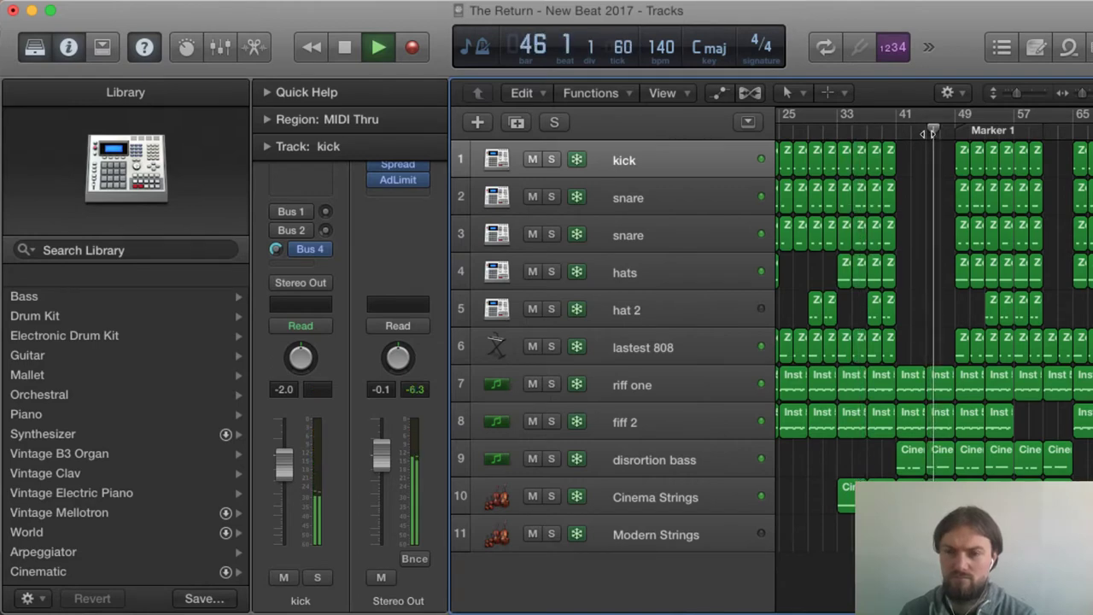
pyautogui.hscroll(1, 927, 134)
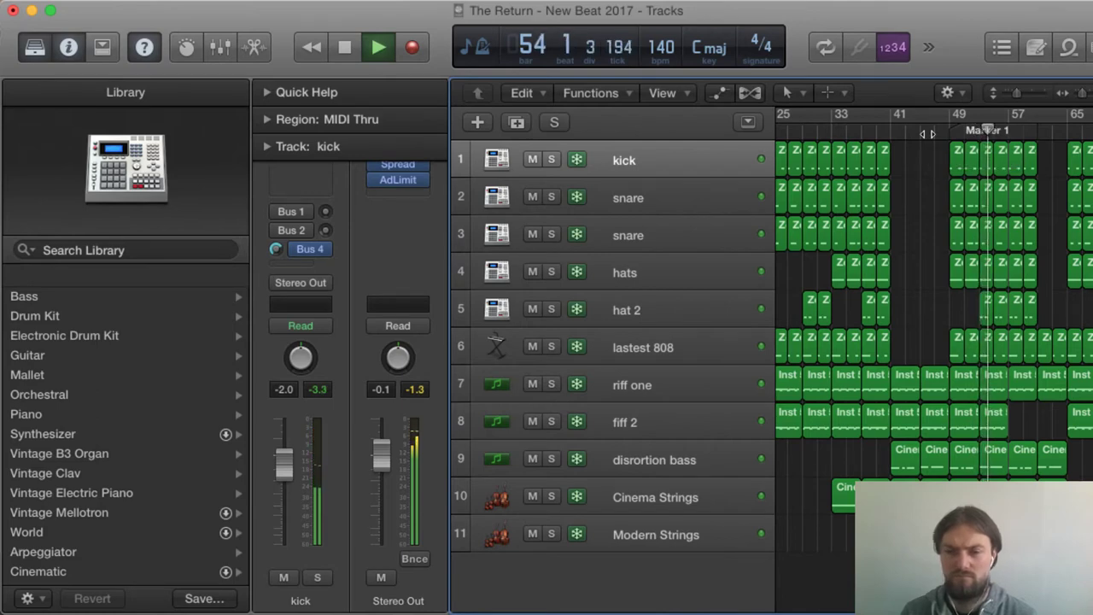
pyautogui.press('space')
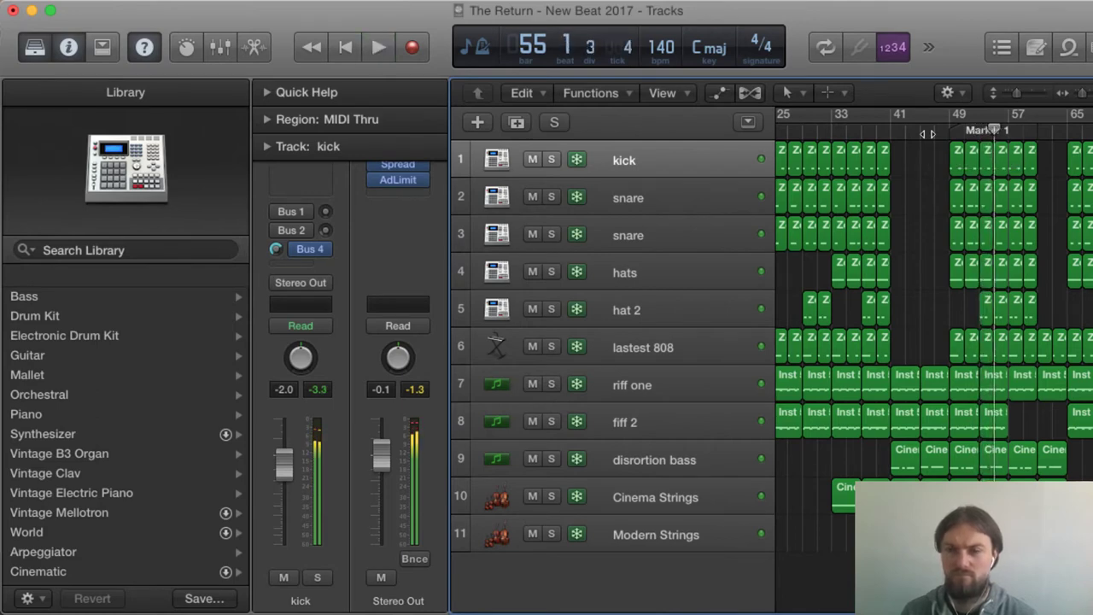
pyautogui.hscroll(-5, 912, 175)
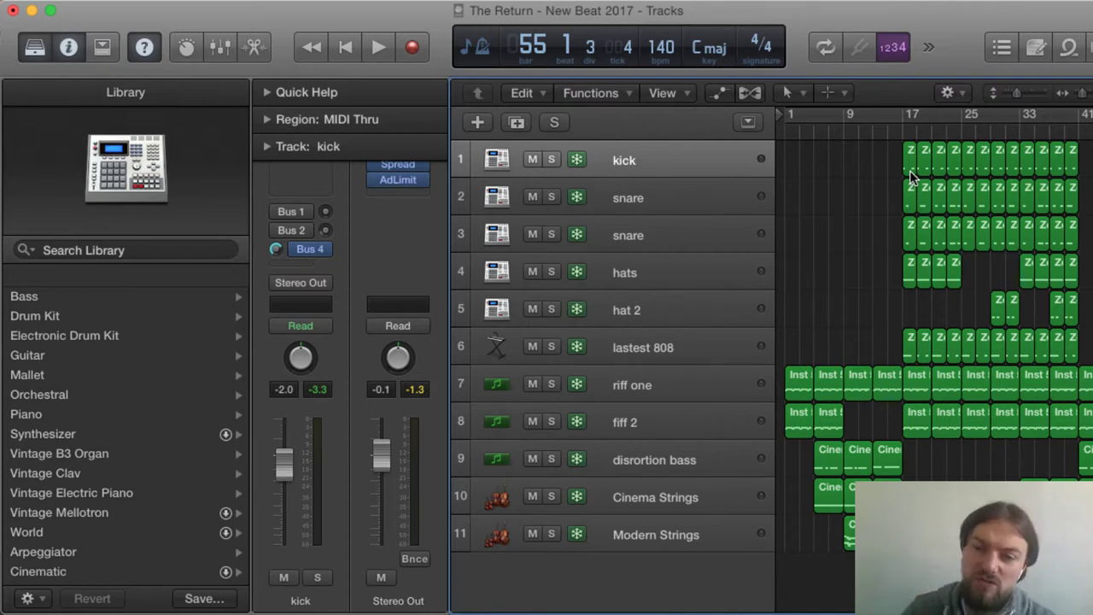
# Step: Solo the riff one track and select all of its regions
pyautogui.click(551, 384)
pyautogui.click(551, 384)
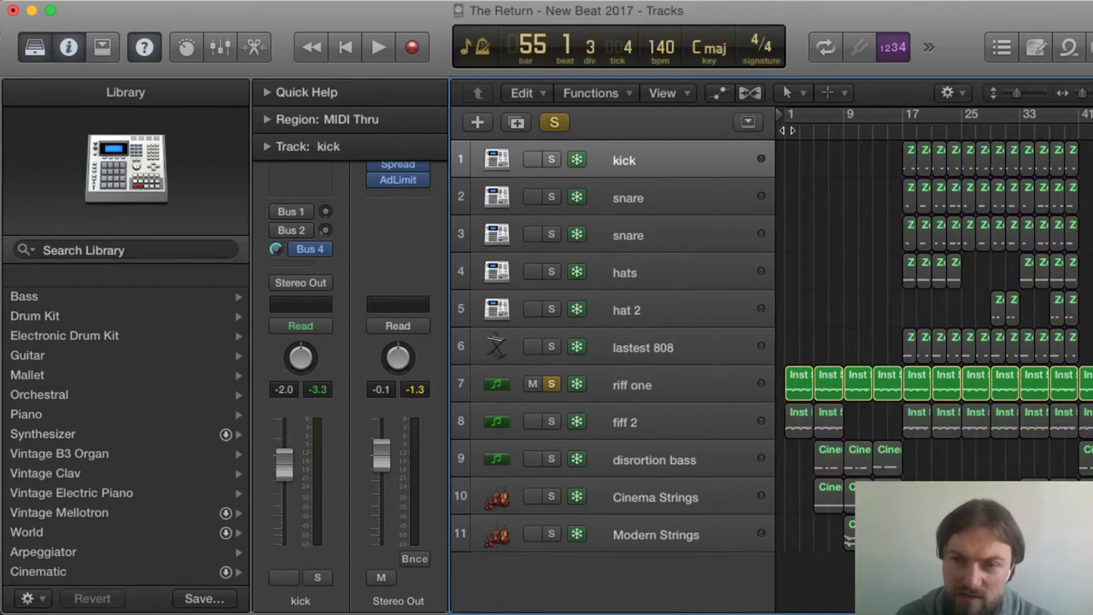
pyautogui.hscroll(1, 794, 389)
pyautogui.click(794, 389)
pyautogui.hscroll(-1, 795, 389)
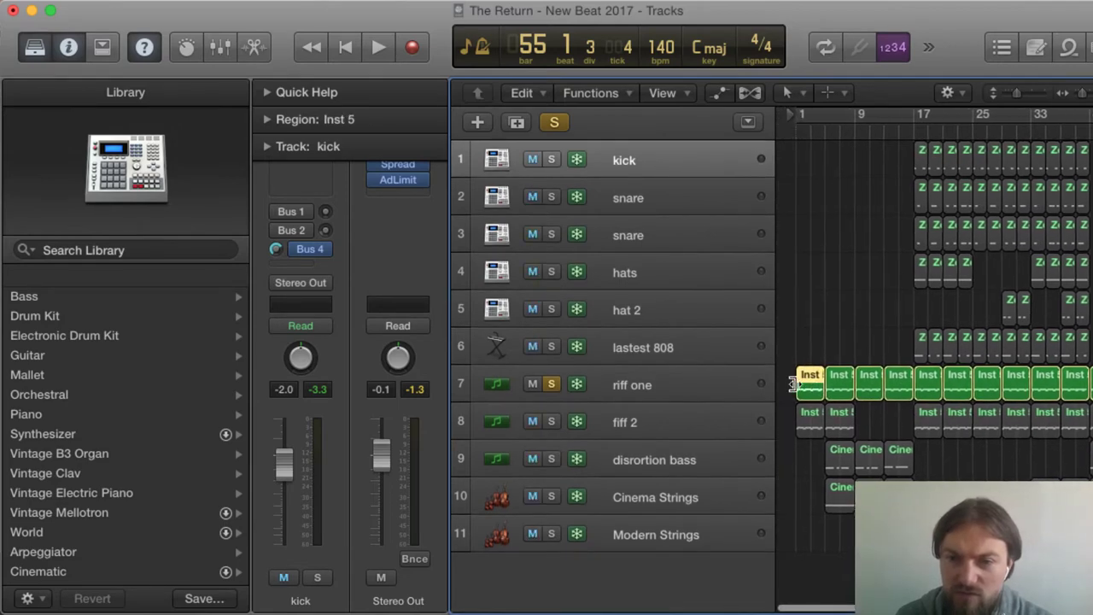
pyautogui.click(654, 383)
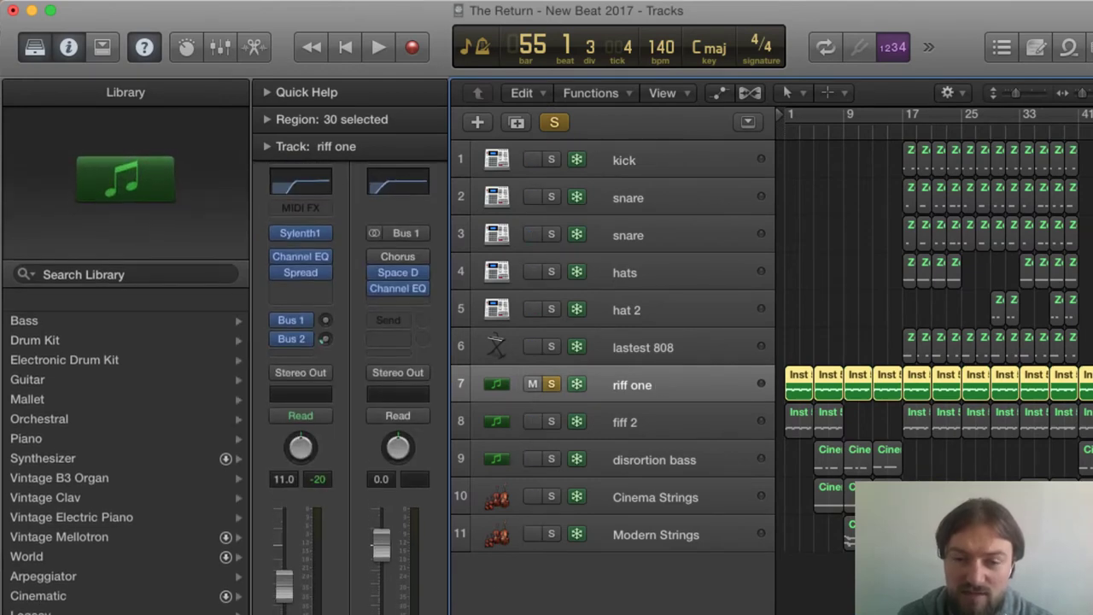
# Step: Play the soloed riff one from bar 1, then stop
pyautogui.click(783, 134)
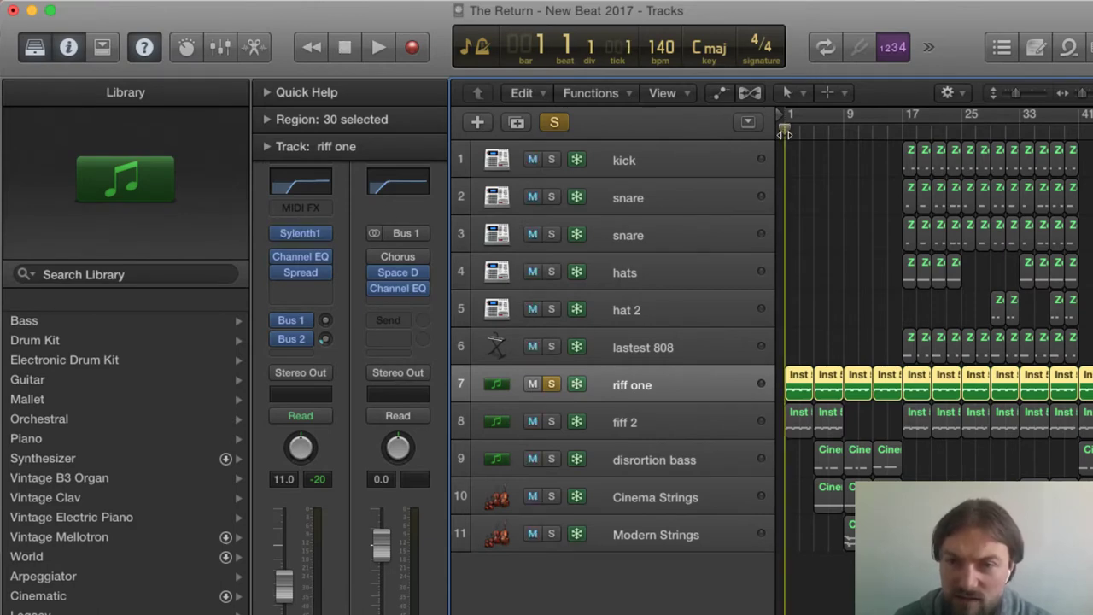
pyautogui.press('space')
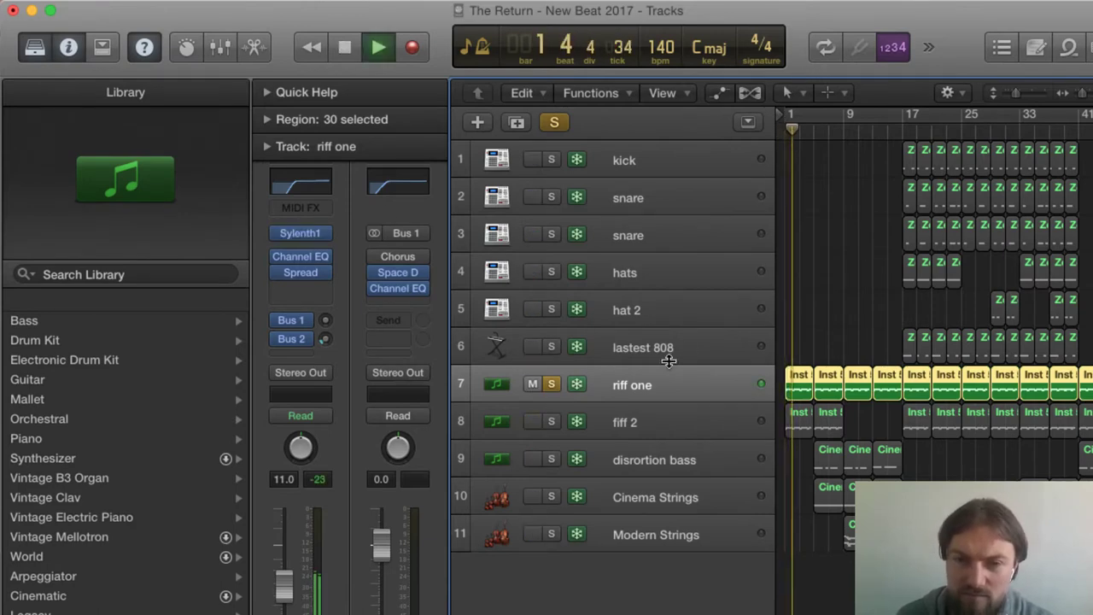
pyautogui.press('space')
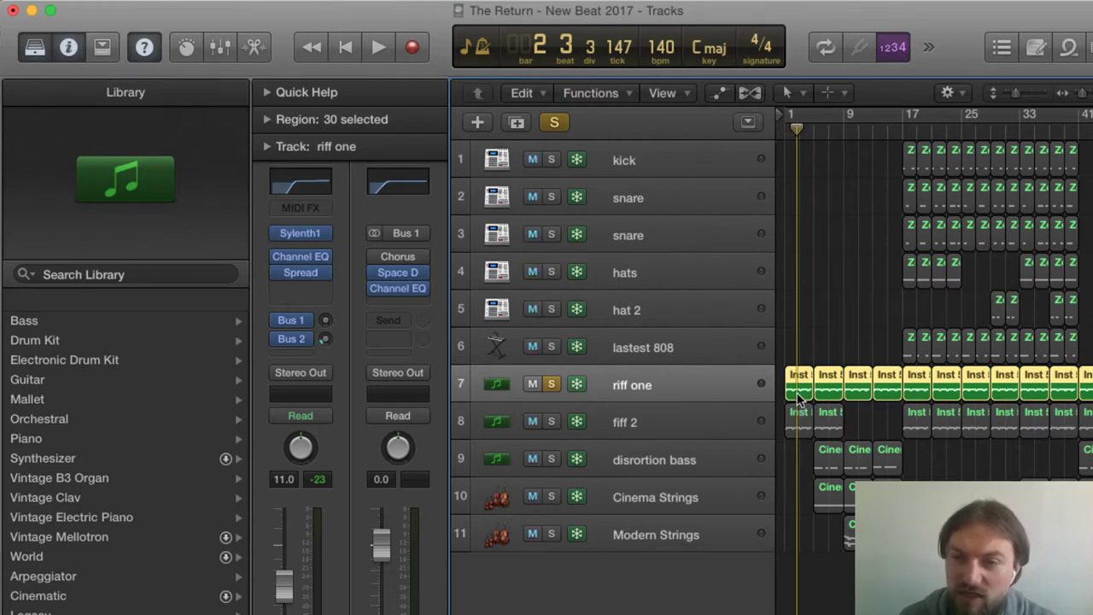
# Step: Open riff one's notes in the Piano Roll and enlarge the editor
pyautogui.press('p')
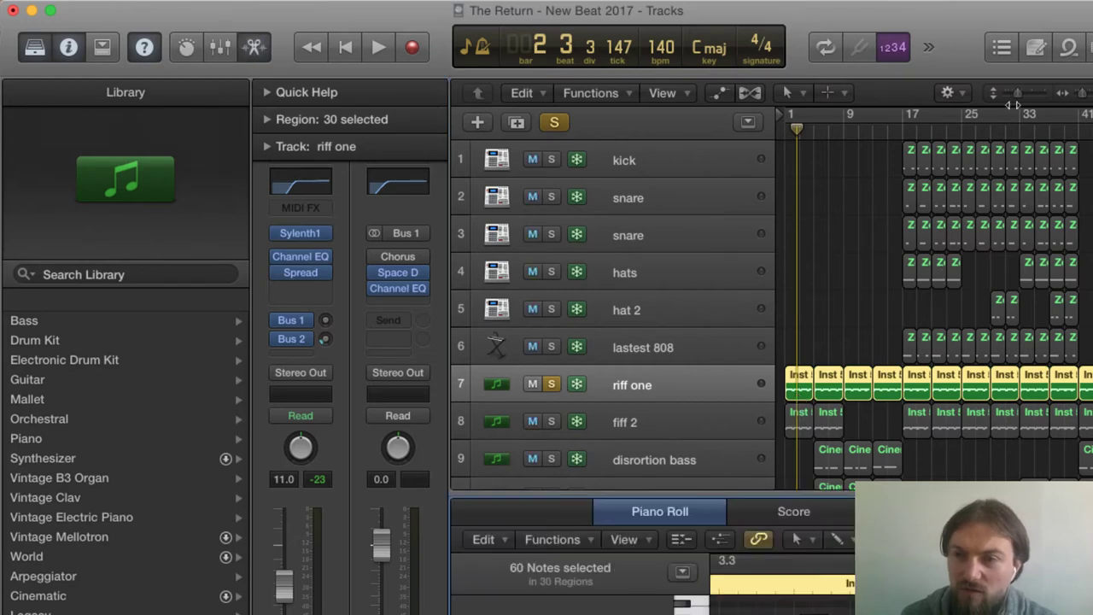
pyautogui.moveTo(1069, 99)
pyautogui.mouseDown()
pyautogui.moveTo(1084, 94)
pyautogui.moveTo(1024, 92)
pyautogui.moveTo(1084, 94)
pyautogui.mouseUp()
pyautogui.hscroll(-1, 947, 232)
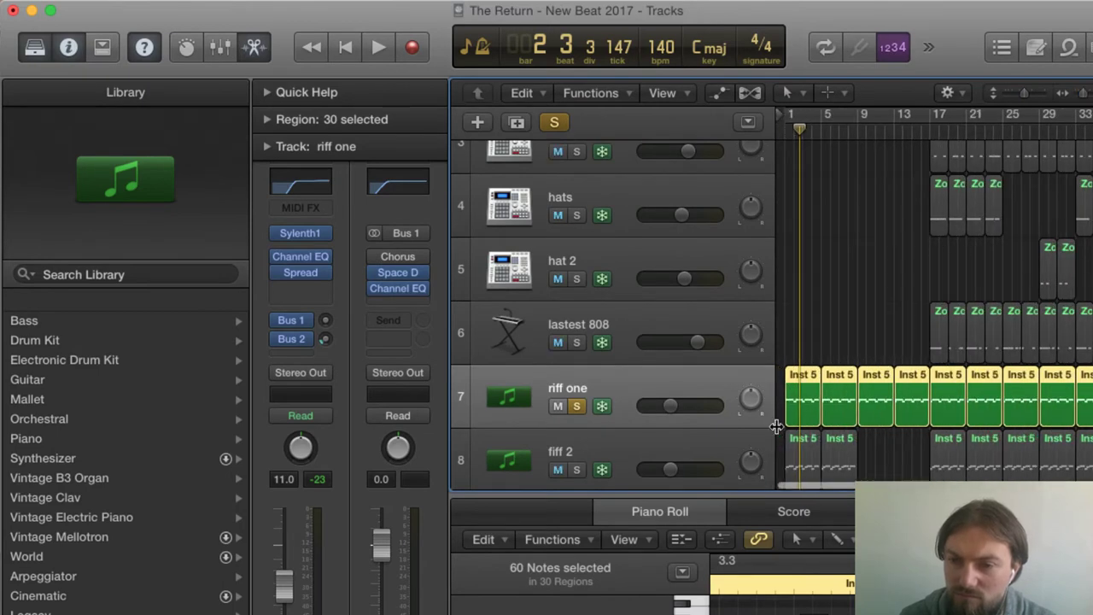
pyautogui.moveTo(945, 494); pyautogui.dragTo(945, 270)
pyautogui.scroll(5, 1000, 447)
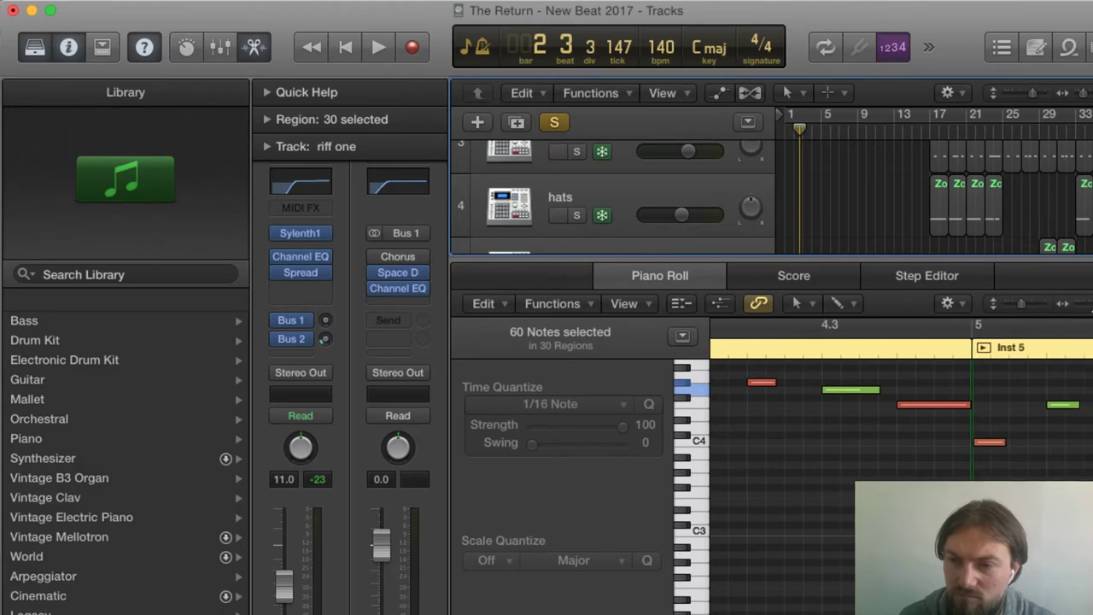
pyautogui.scroll(3, 999, 447)
pyautogui.scroll(-8, 1000, 446)
pyautogui.hscroll(-10, 1020, 360)
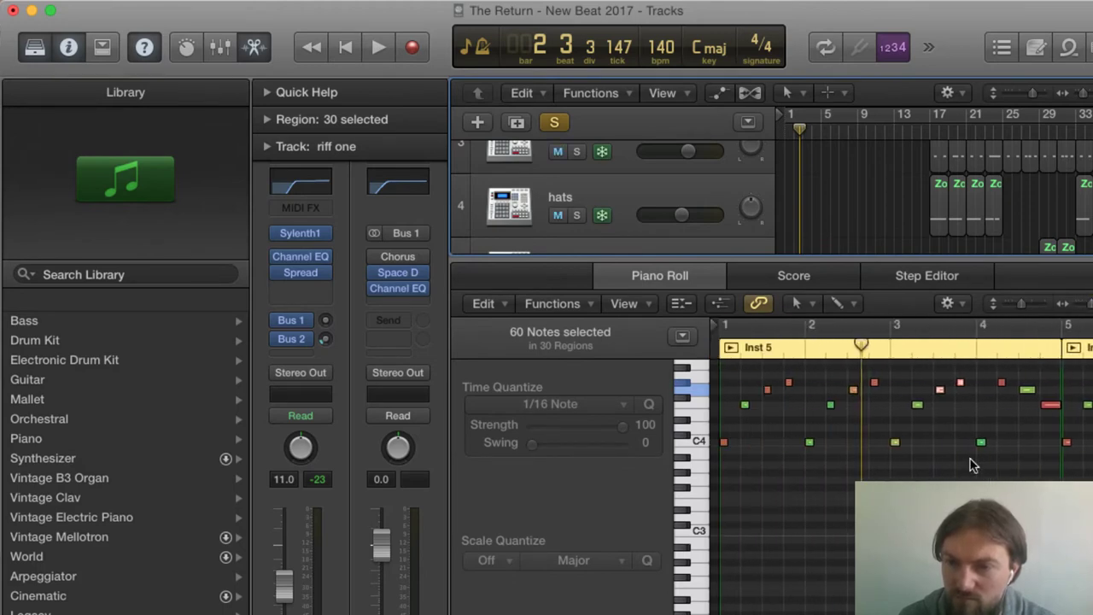
# Step: Turn on Cycle over bars 1–5 during playback, then stop
pyautogui.doubleClick(779, 129)
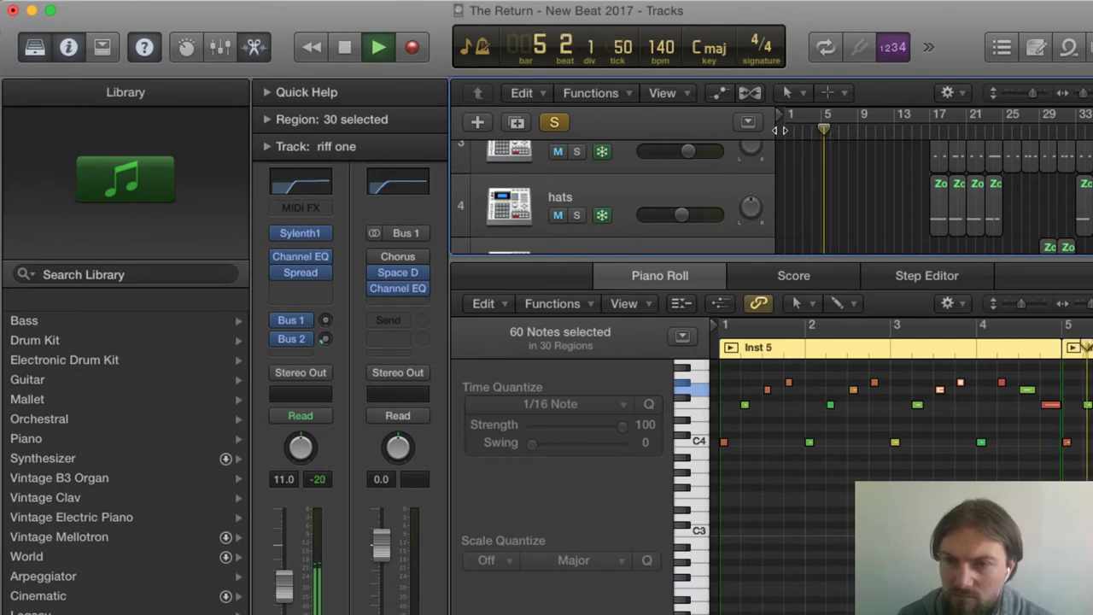
pyautogui.click(789, 116)
pyautogui.moveTo(790, 116); pyautogui.dragTo(820, 118)
pyautogui.press('space')
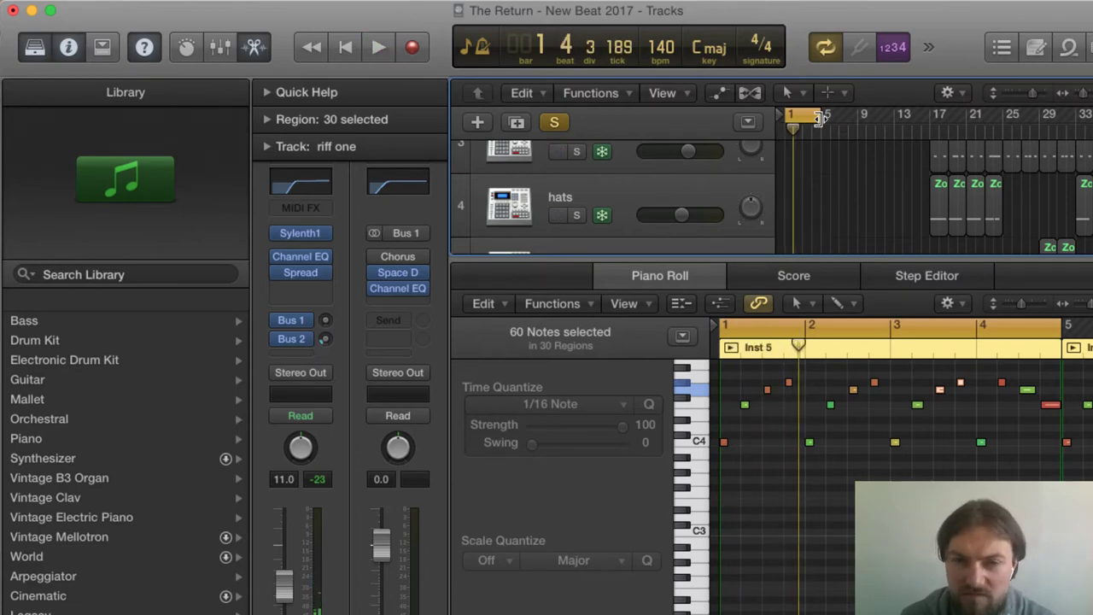
# Step: Check riff one's Channel EQ, then hide the note editor
pyautogui.click(305, 184)
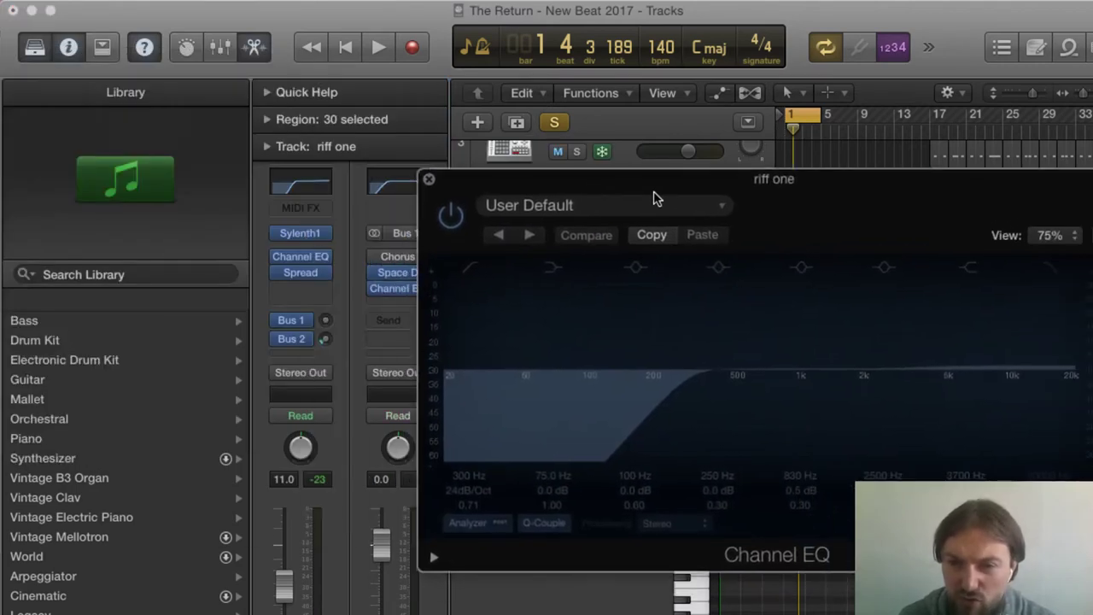
pyautogui.click(430, 182)
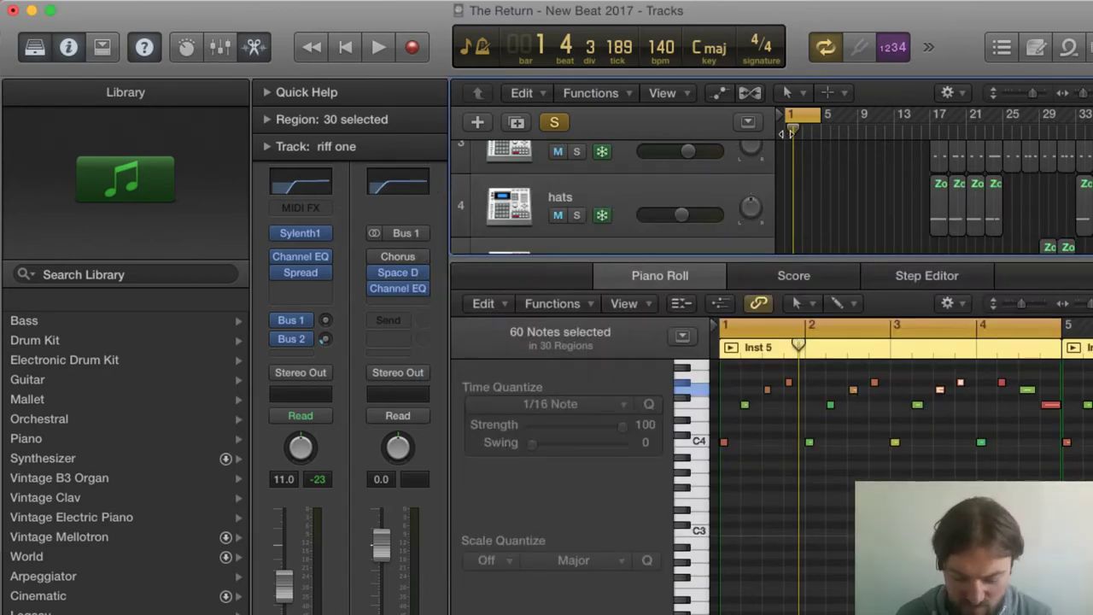
pyautogui.press('x')
pyautogui.press('x')
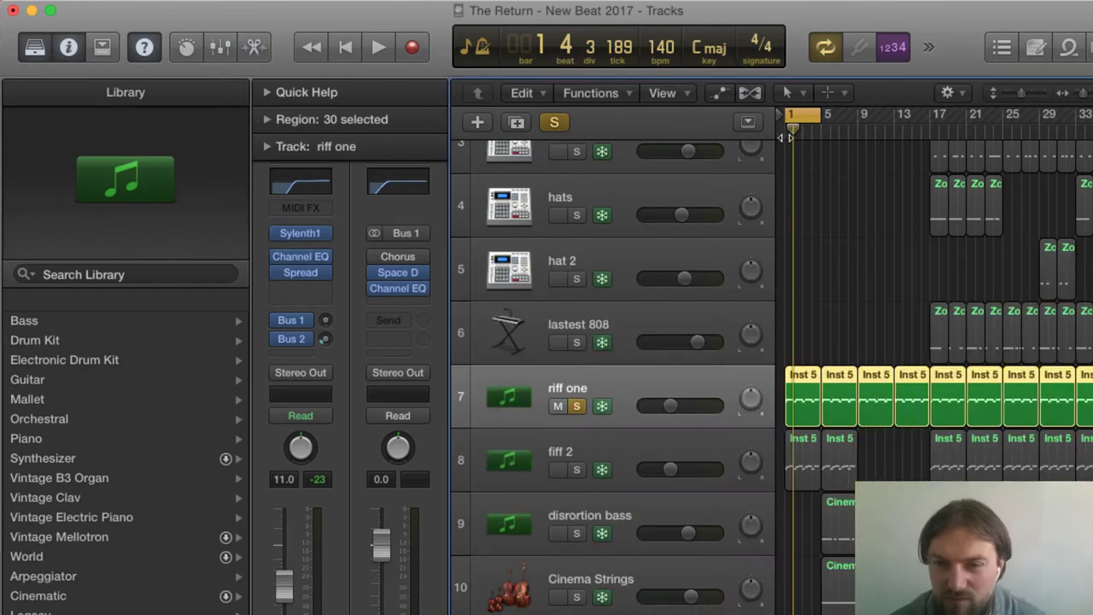
# Step: Solo fiff 2 instead of riff one and play it briefly
pyautogui.click(578, 470)
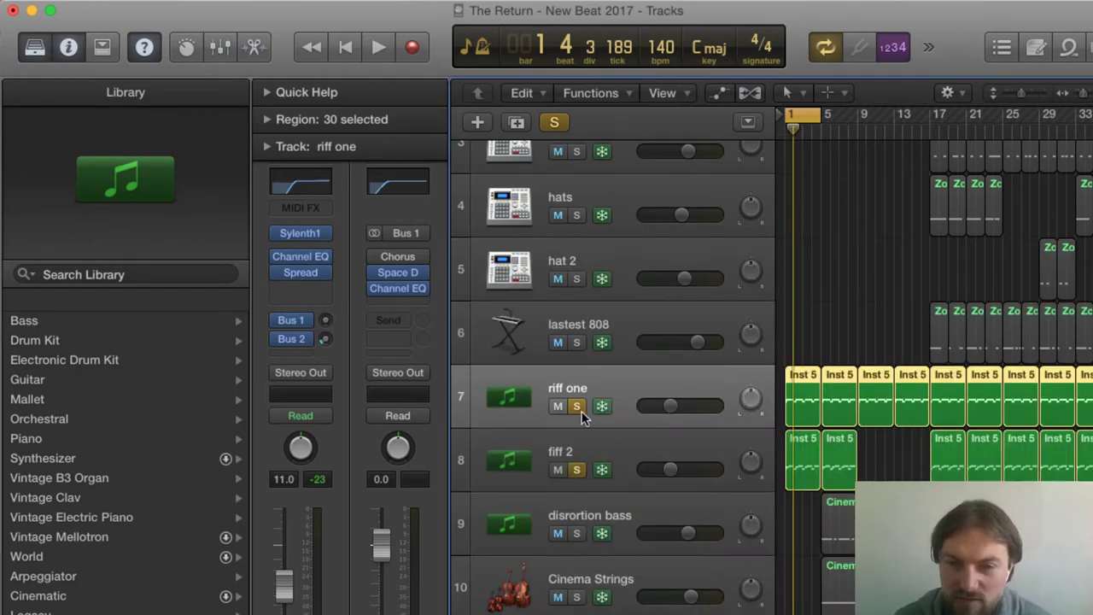
pyautogui.click(577, 406)
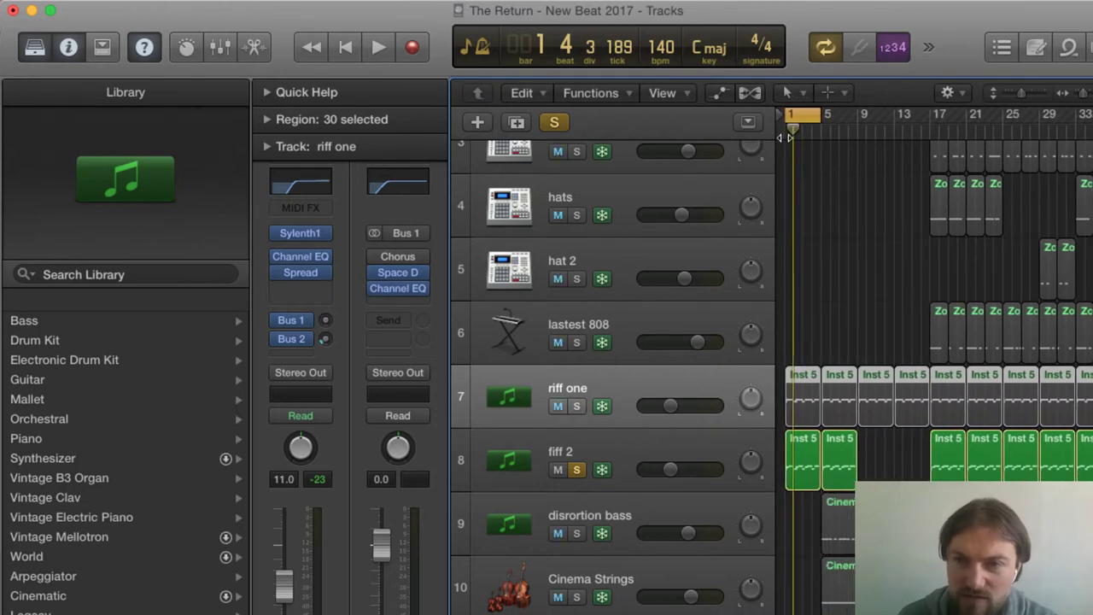
pyautogui.press('space')
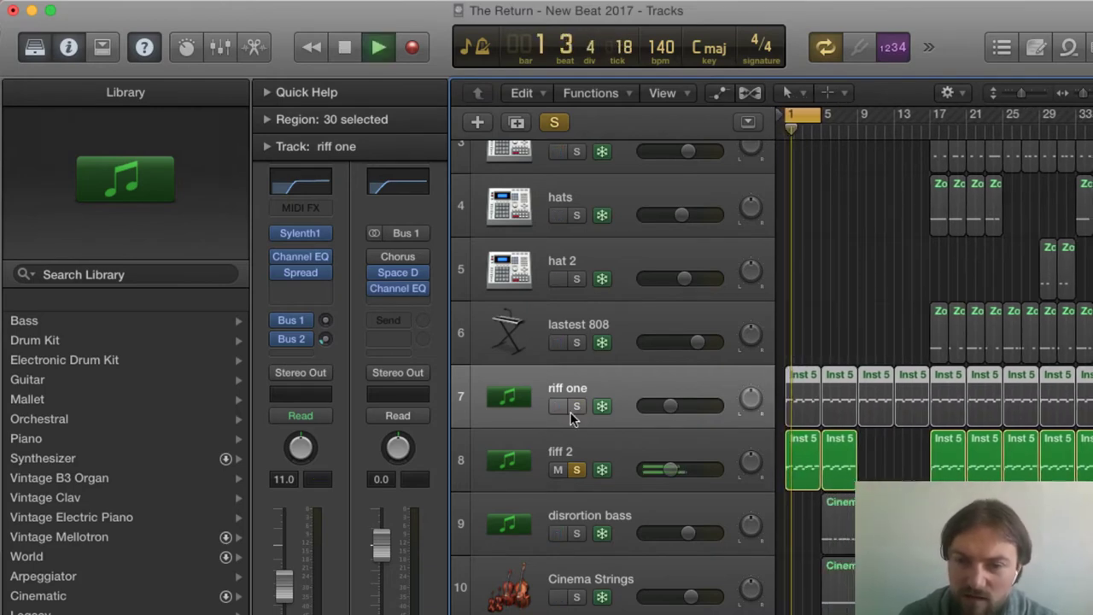
pyautogui.press('space')
# Step: Preview fiff 2's first region, then duplicate the fiff 2 track as track 9
pyautogui.doubleClick(801, 442)
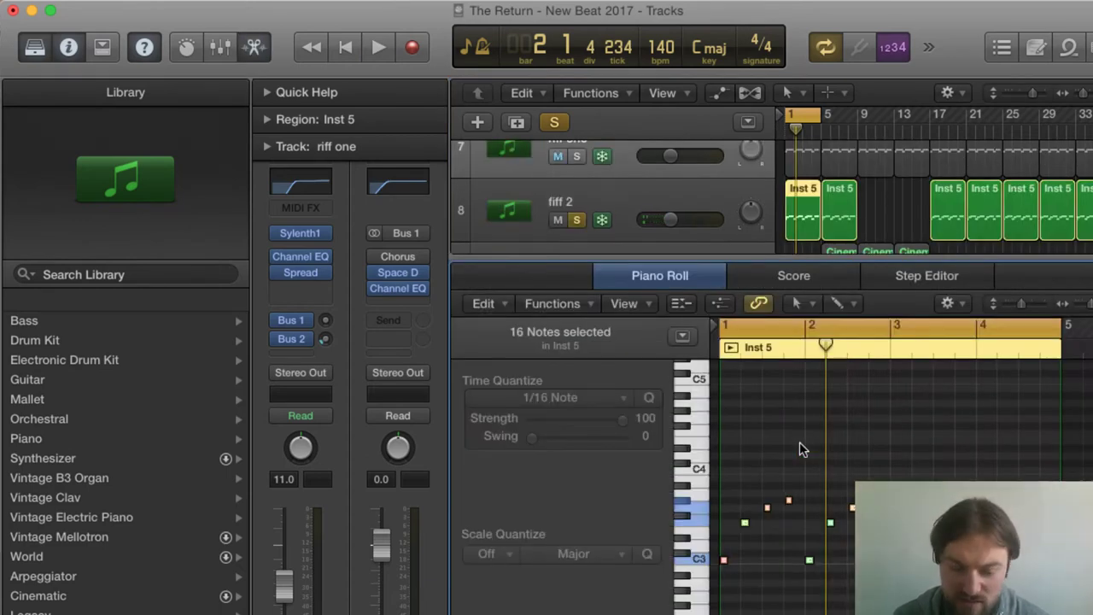
pyautogui.press('x')
pyautogui.press('x')
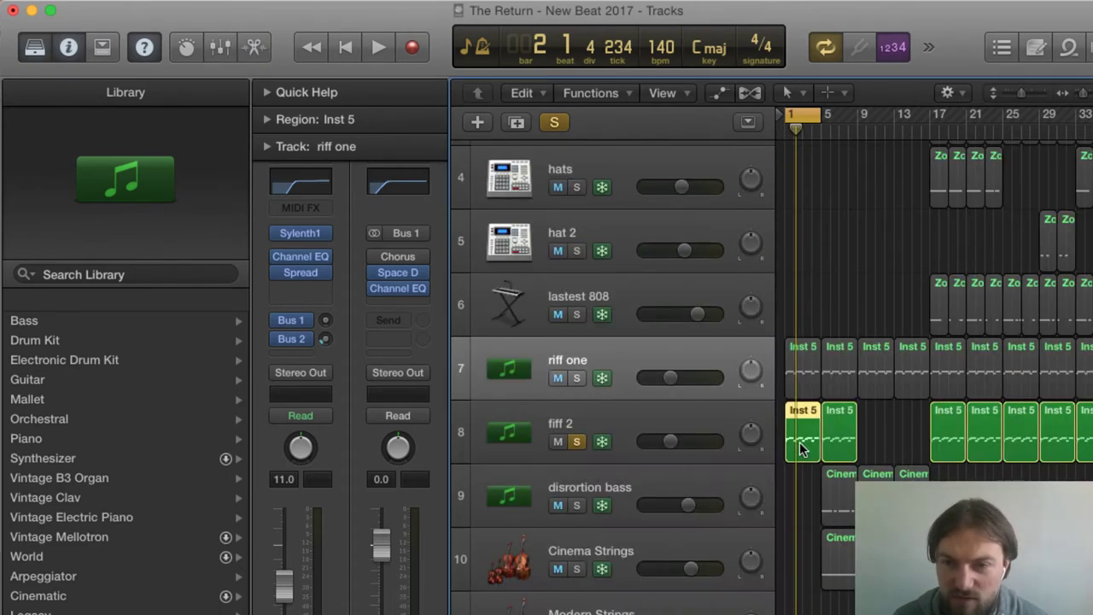
pyautogui.click(589, 424)
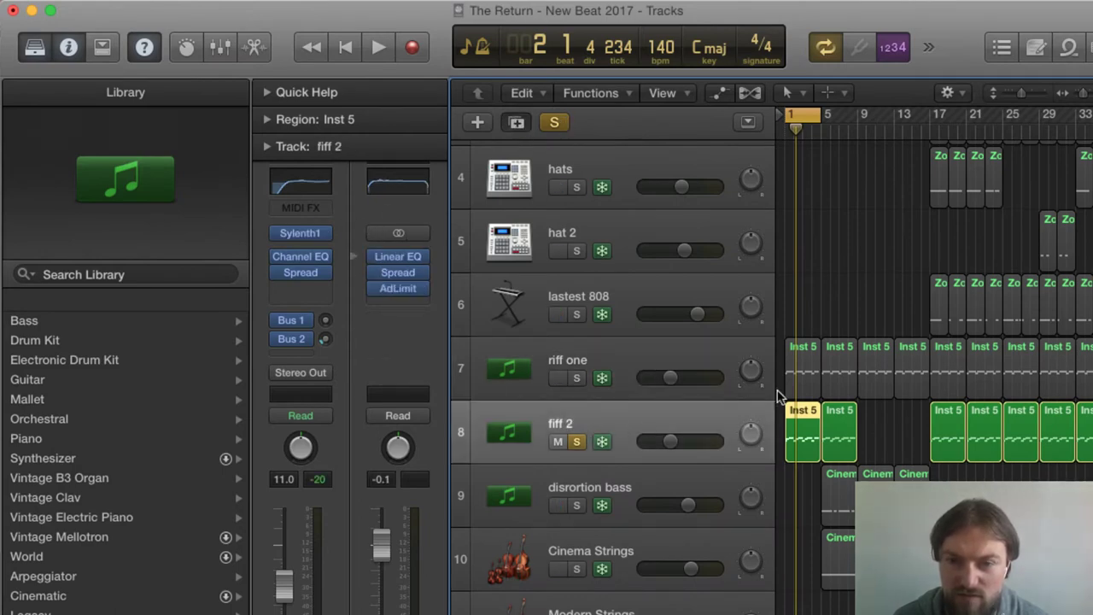
pyautogui.press('super+d')
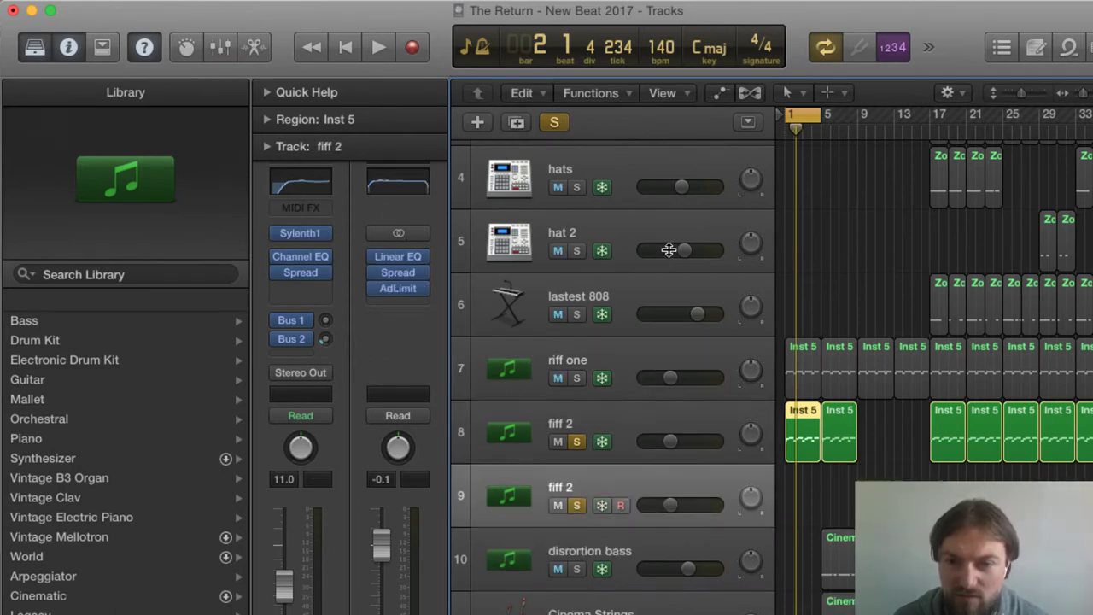
# Step: Inspect fiff 2's Sylenth1 synth settings and return the playhead to bar 1
pyautogui.click(303, 234)
pyautogui.moveTo(2, 58); pyautogui.dragTo(333, 103)
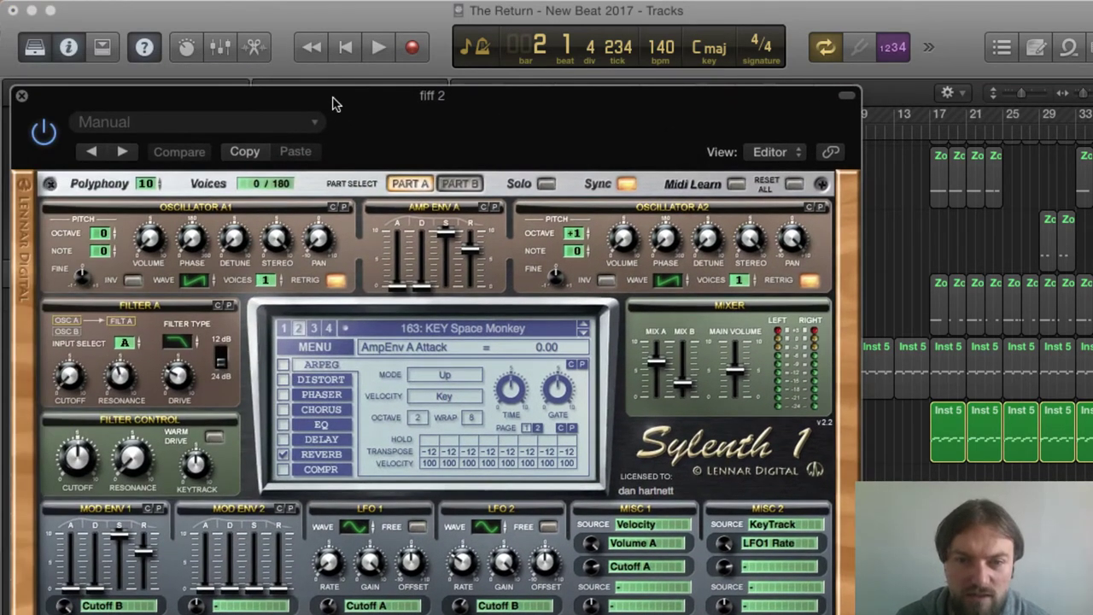
pyautogui.click(22, 97)
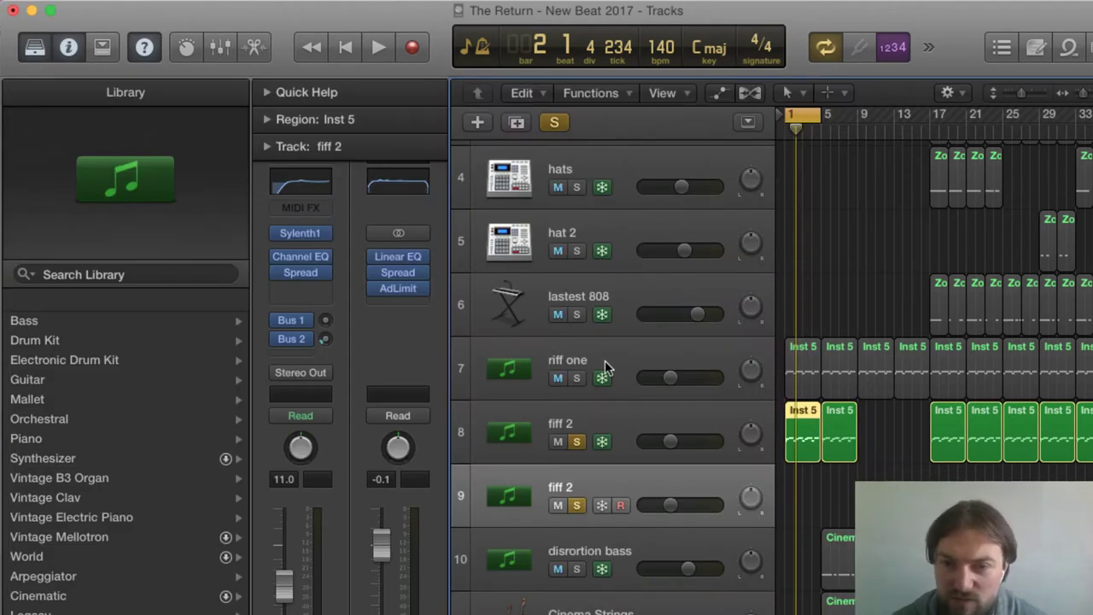
pyautogui.click(784, 131)
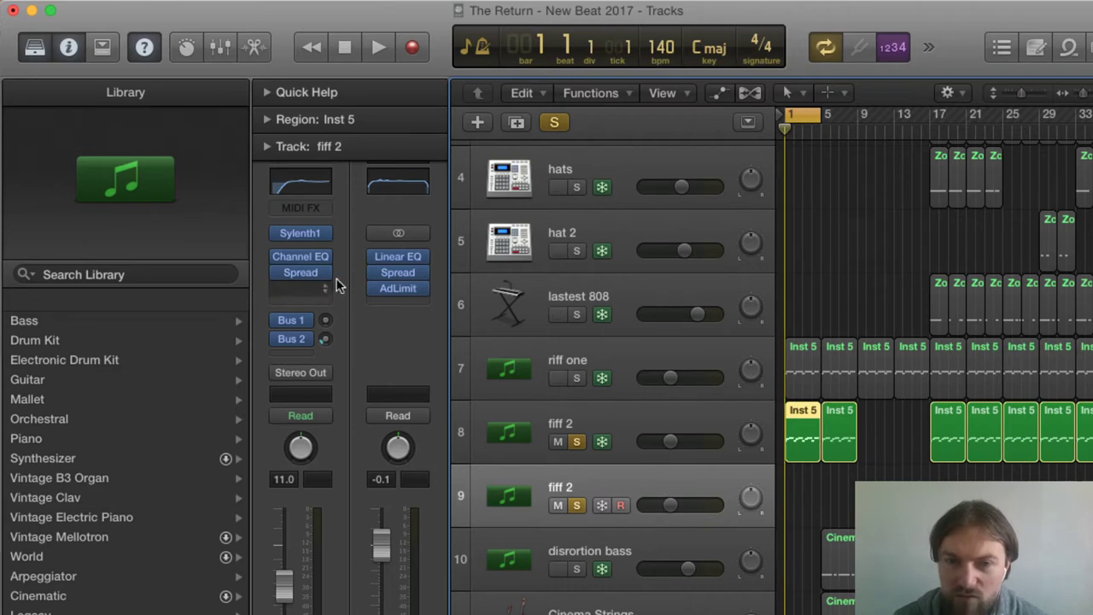
# Step: Inspect fiff 2's Stereo Spread and Channel EQ (132 Hz low cut, +3 dB at 690 Hz)
pyautogui.moveTo(398, 272); pyautogui.dragTo(301, 271)
pyautogui.moveTo(9, 60); pyautogui.dragTo(749, 251)
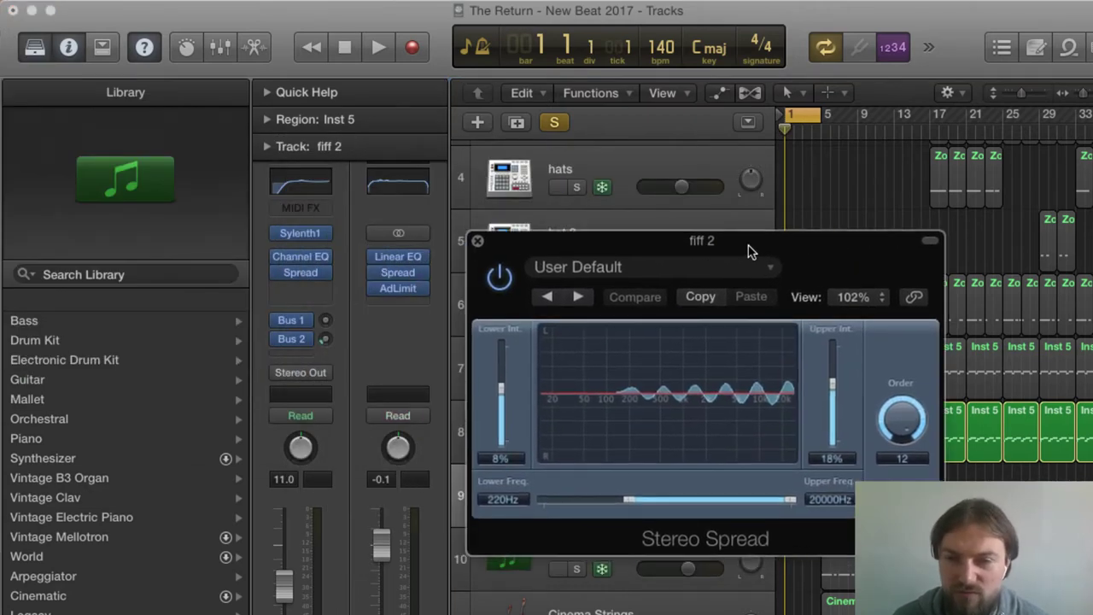
pyautogui.click(477, 242)
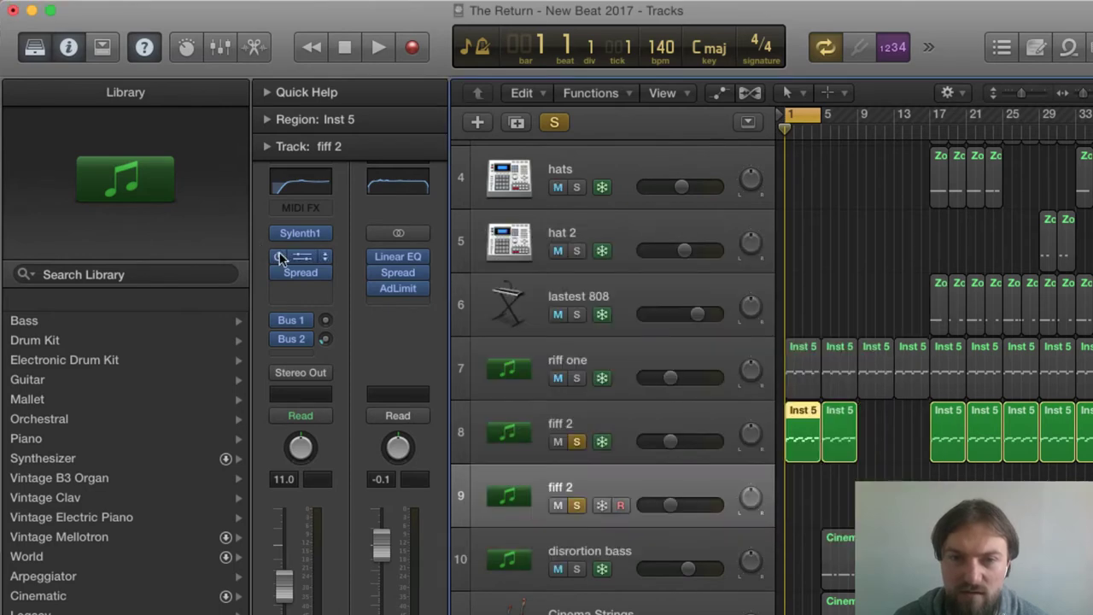
pyautogui.click(318, 186)
pyautogui.moveTo(9, 58); pyautogui.dragTo(510, 237)
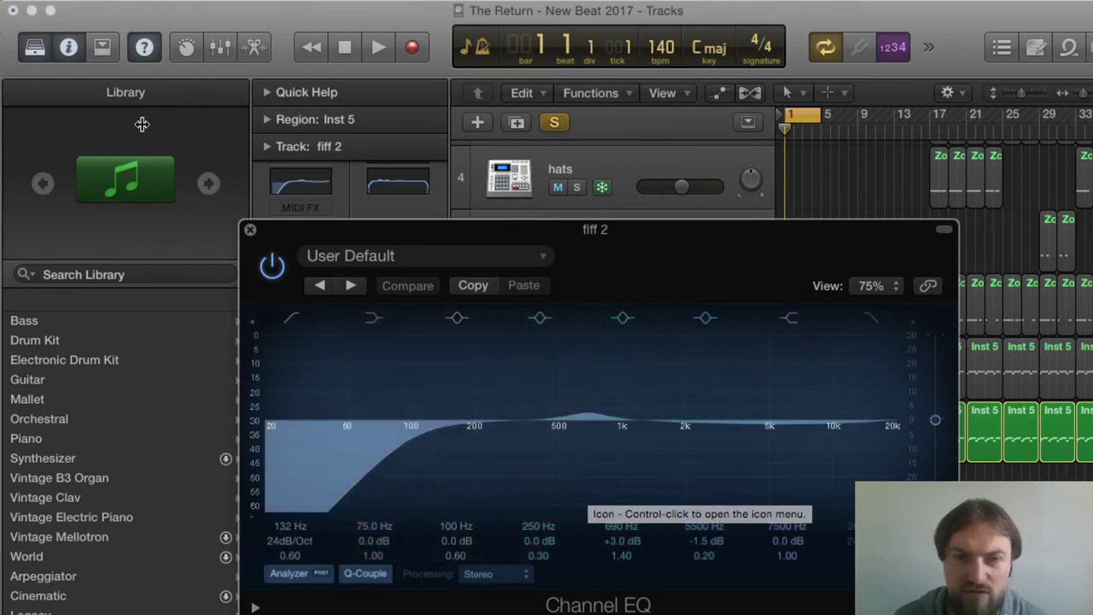
# Step: Solo riff one alongside fiff 2, play briefly, and switch Cycle off
pyautogui.press('super+w')
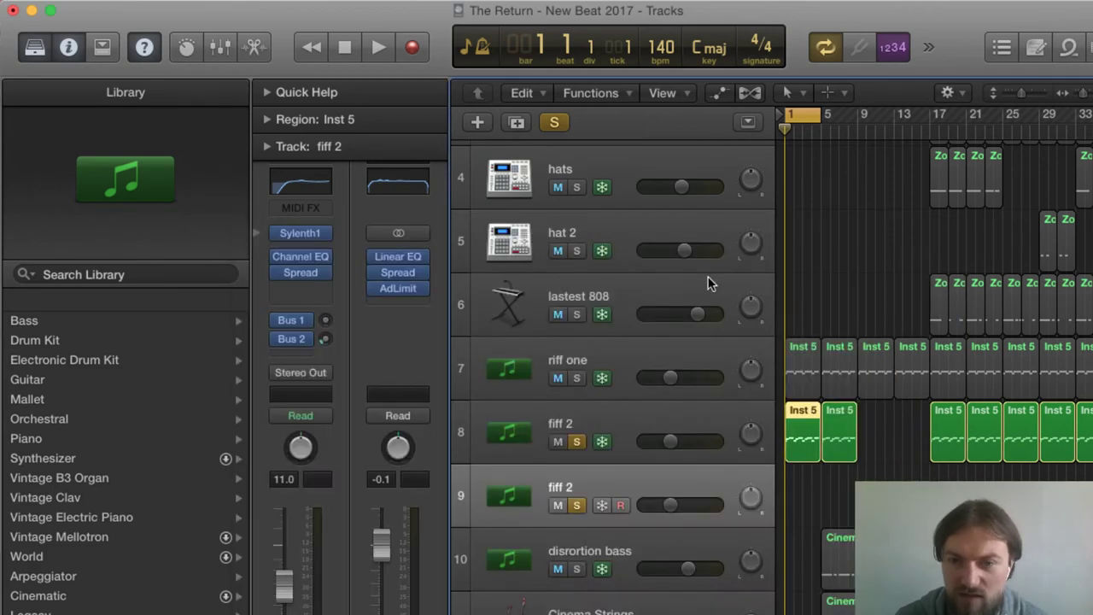
pyautogui.scroll(-2, 740, 477)
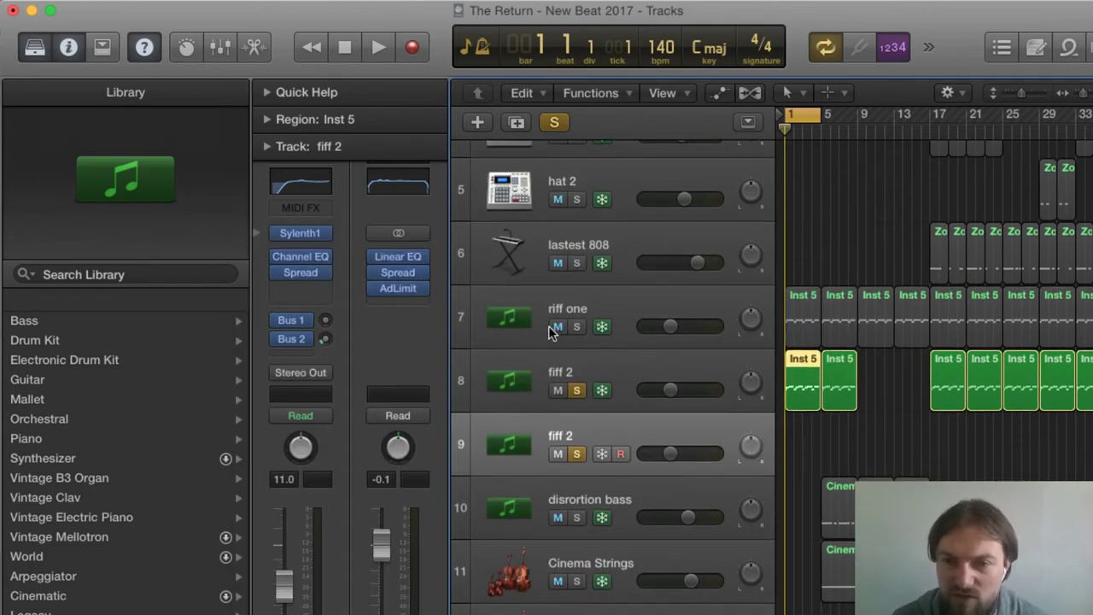
pyautogui.click(576, 327)
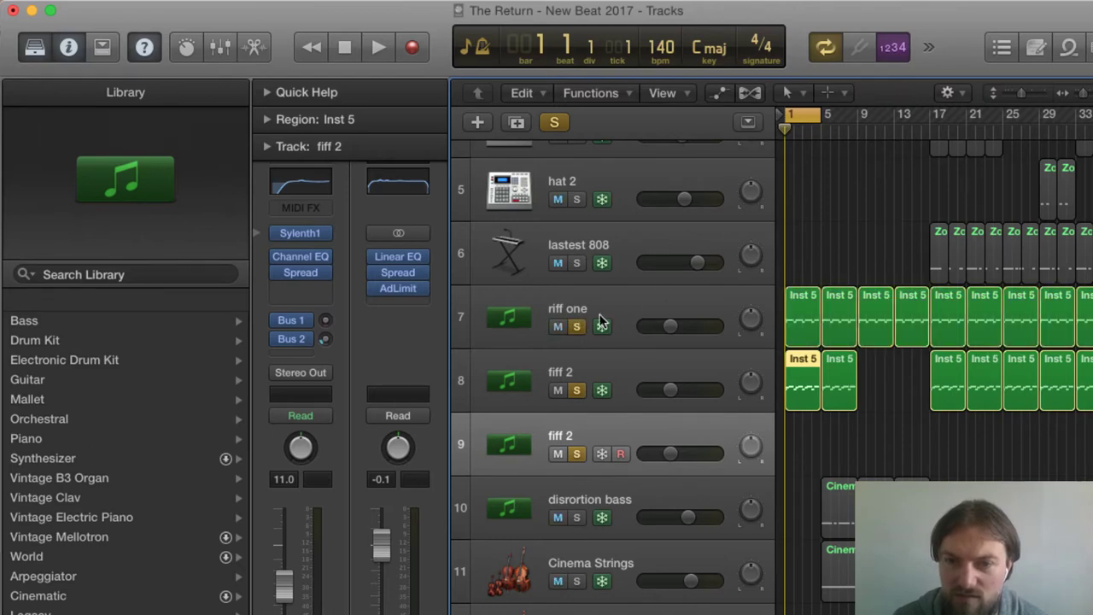
pyautogui.press('space')
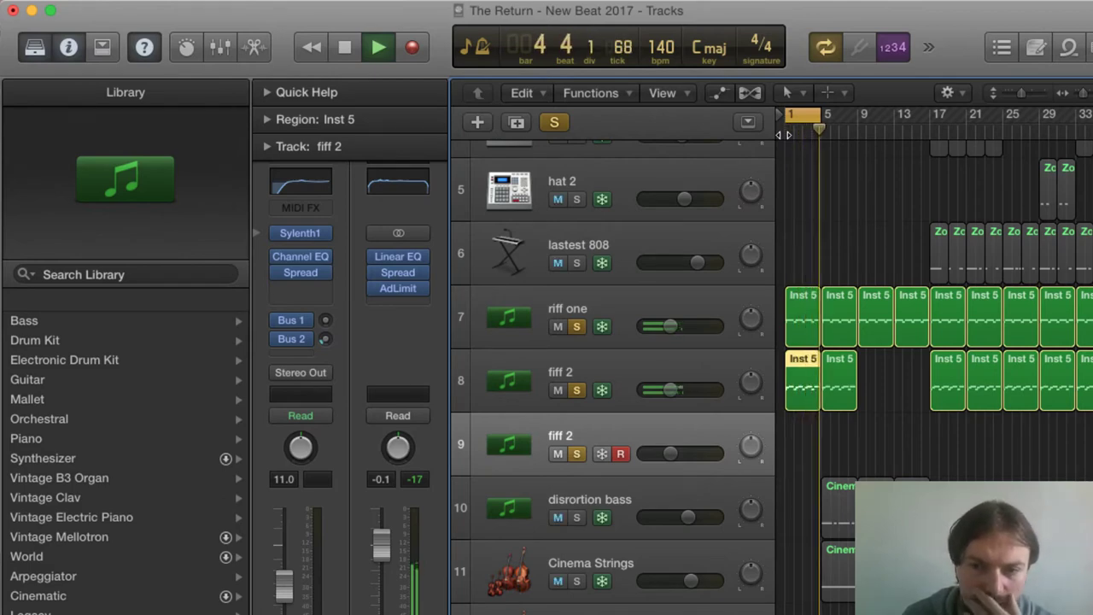
pyautogui.press('space')
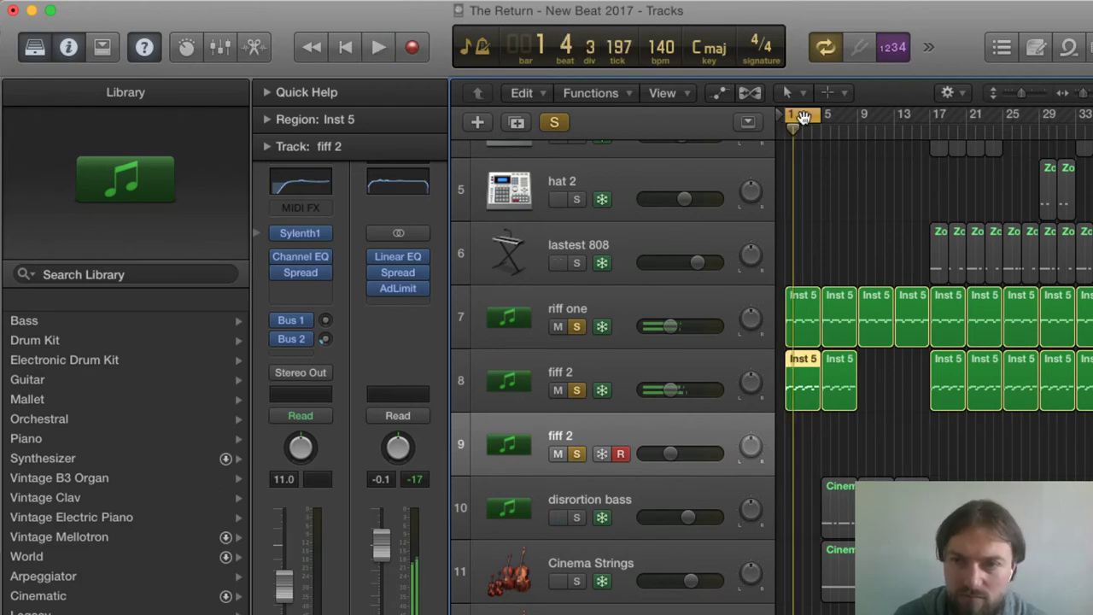
pyautogui.press('c')
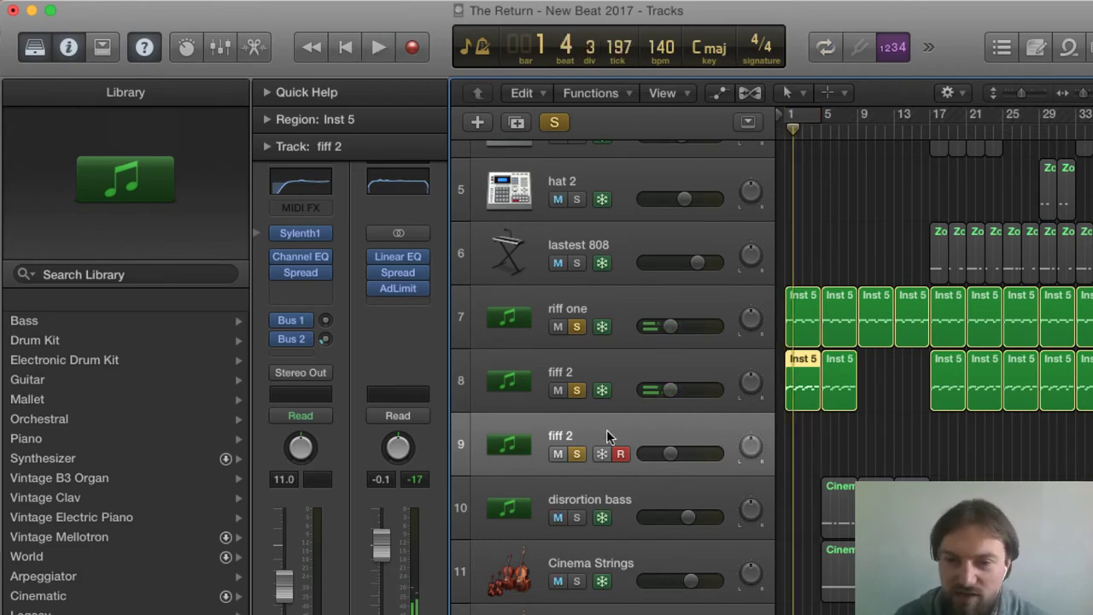
# Step: Unsolo the duplicate fiff 2 and riff one, solo disrortion bass, and play from the start
pyautogui.click(576, 455)
pyautogui.click(576, 518)
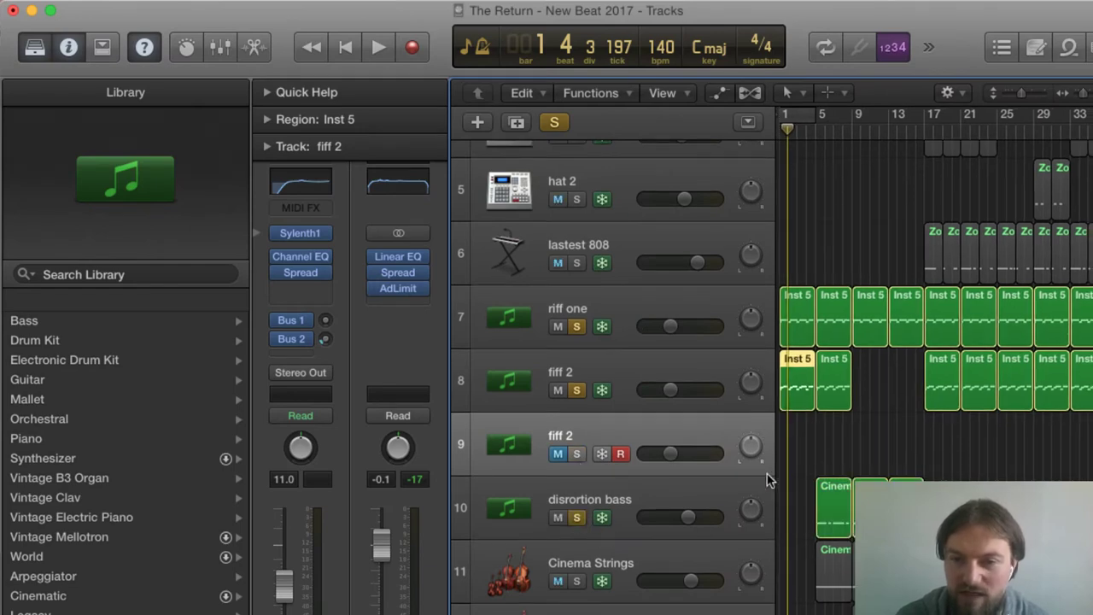
pyautogui.press('space')
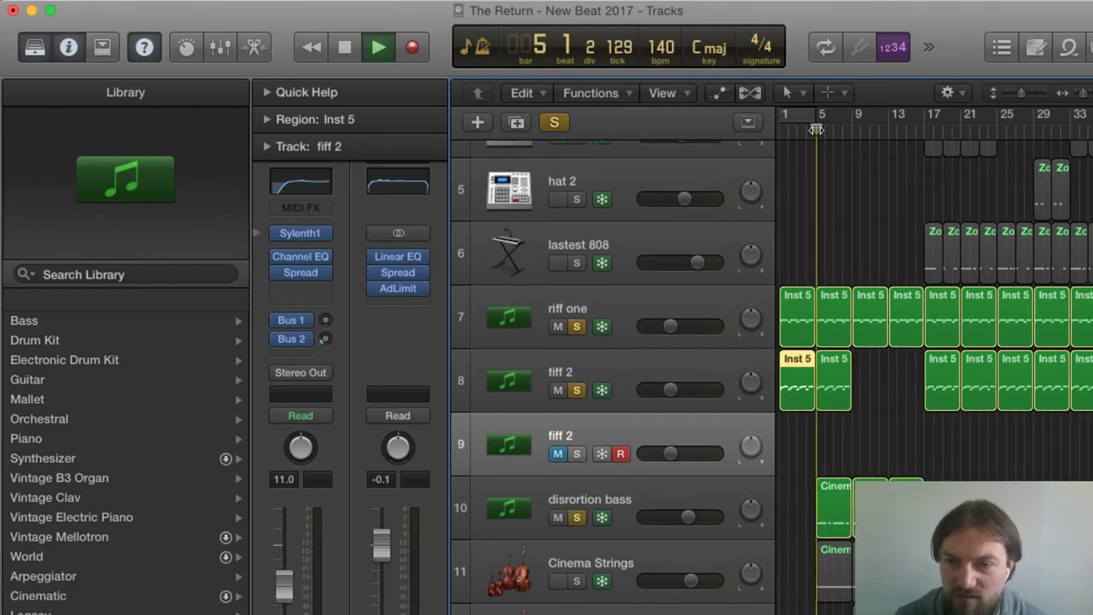
pyautogui.click(576, 326)
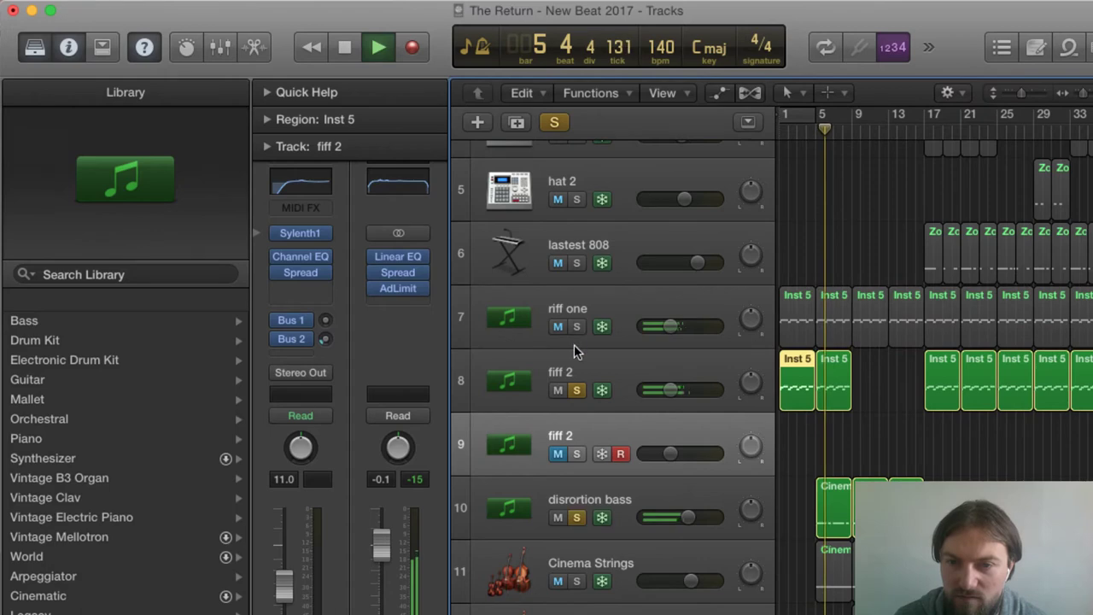
# Step: Unsolo fiff 2, stop playback, and inspect the disrortion bass Channel EQ
pyautogui.click(575, 405)
pyautogui.click(576, 390)
pyautogui.click(664, 513)
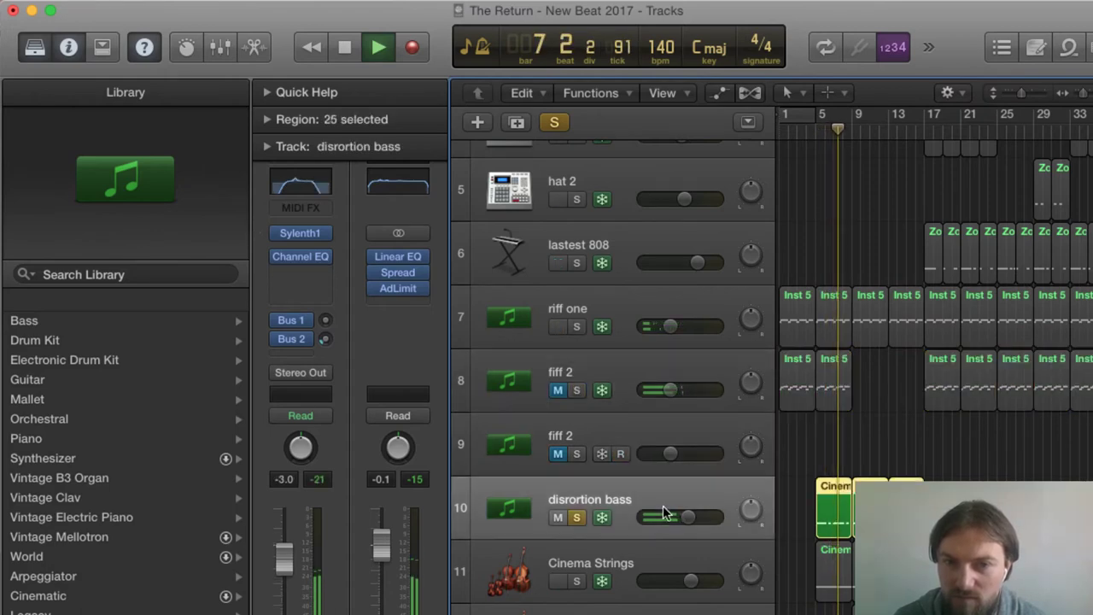
pyautogui.press('space')
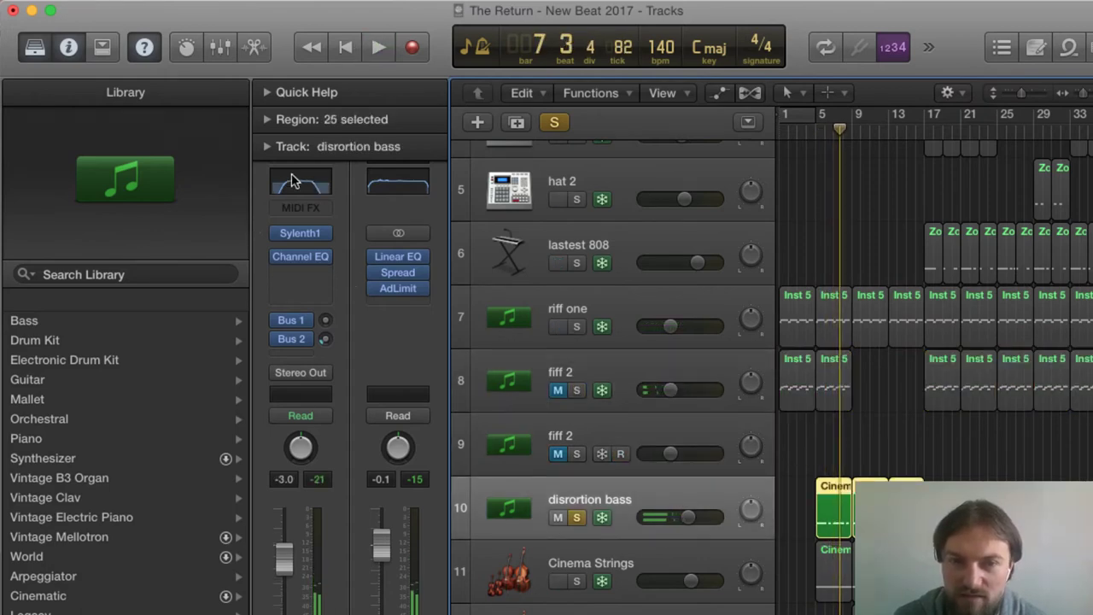
pyautogui.click(291, 182)
pyautogui.moveTo(0, 65); pyautogui.dragTo(449, 142)
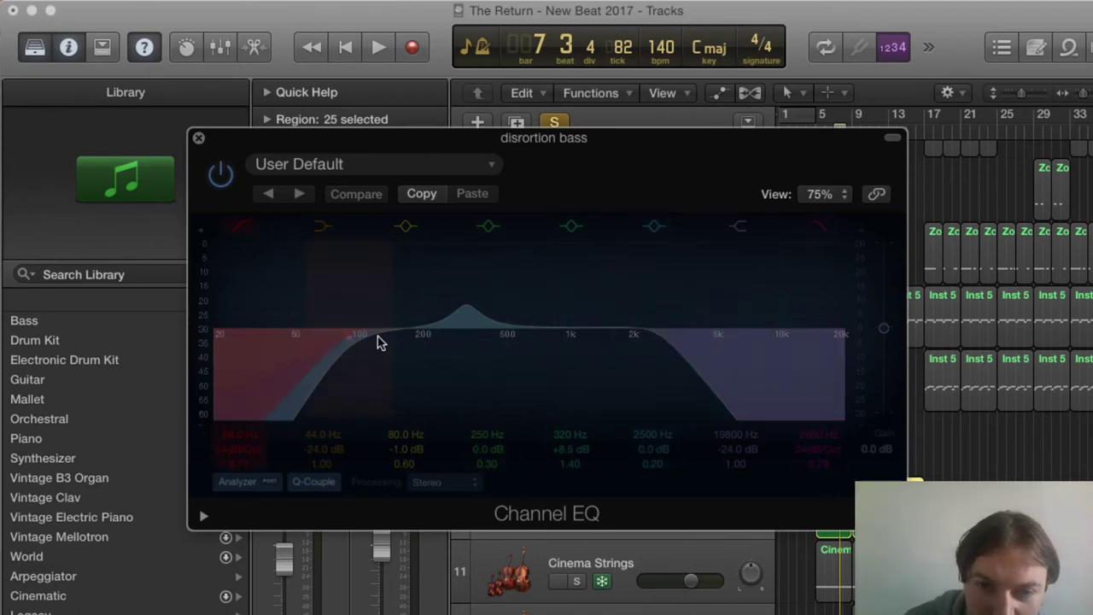
pyautogui.click(198, 139)
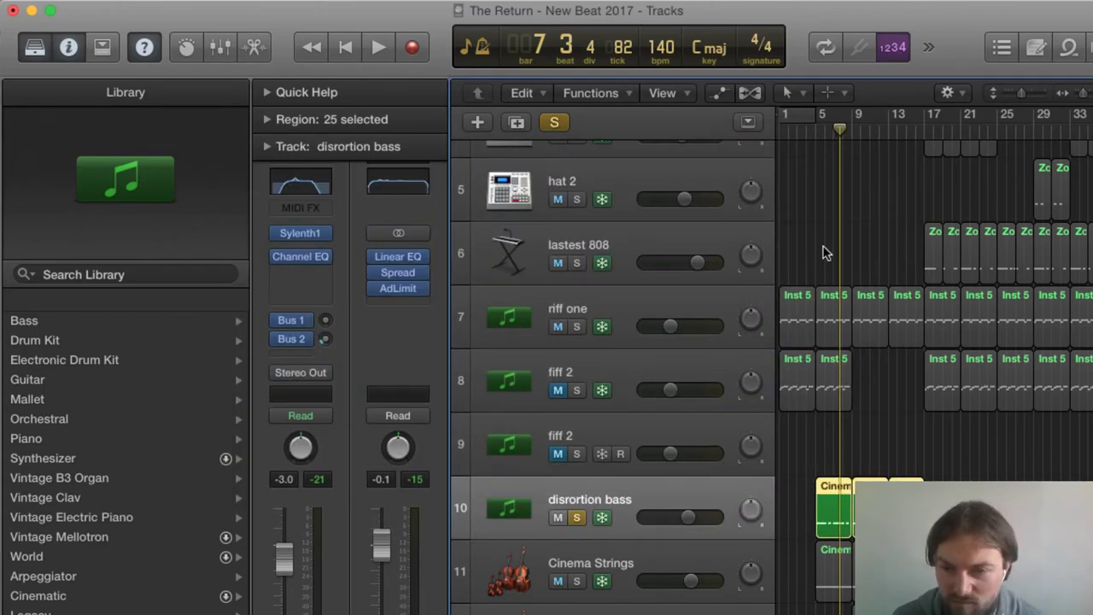
# Step: Restart playback from bar 5
pyautogui.click(825, 133)
pyautogui.moveTo(820, 133); pyautogui.dragTo(814, 132)
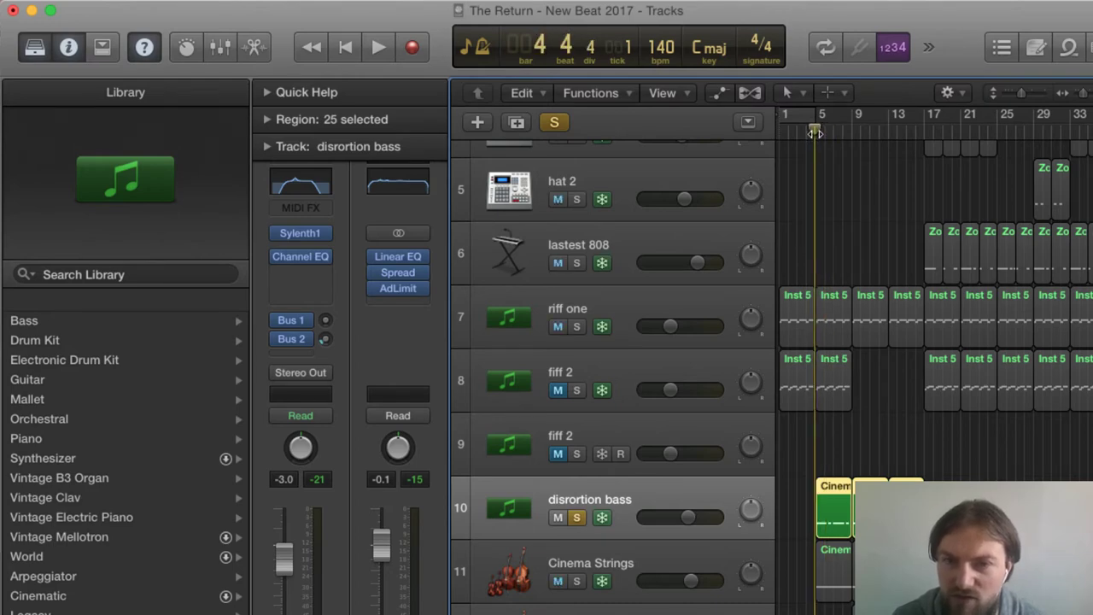
pyautogui.moveTo(814, 133); pyautogui.dragTo(817, 132)
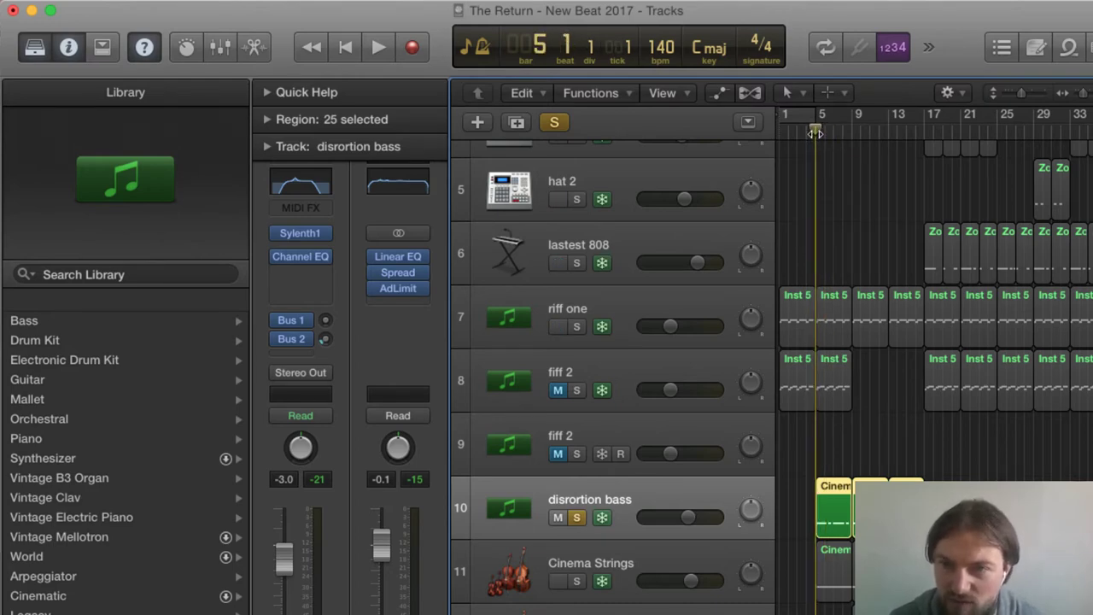
pyautogui.press('space')
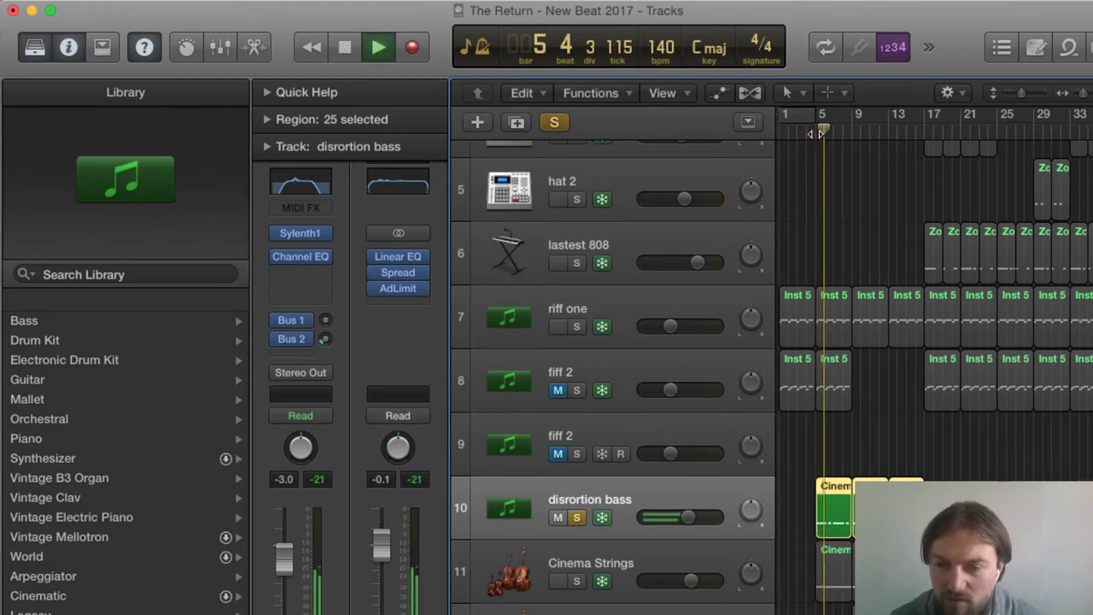
# Step: Review the disrortion bass notes in the Piano Roll, then stop, close the editor and un-solo the bass
pyautogui.doubleClick(830, 511)
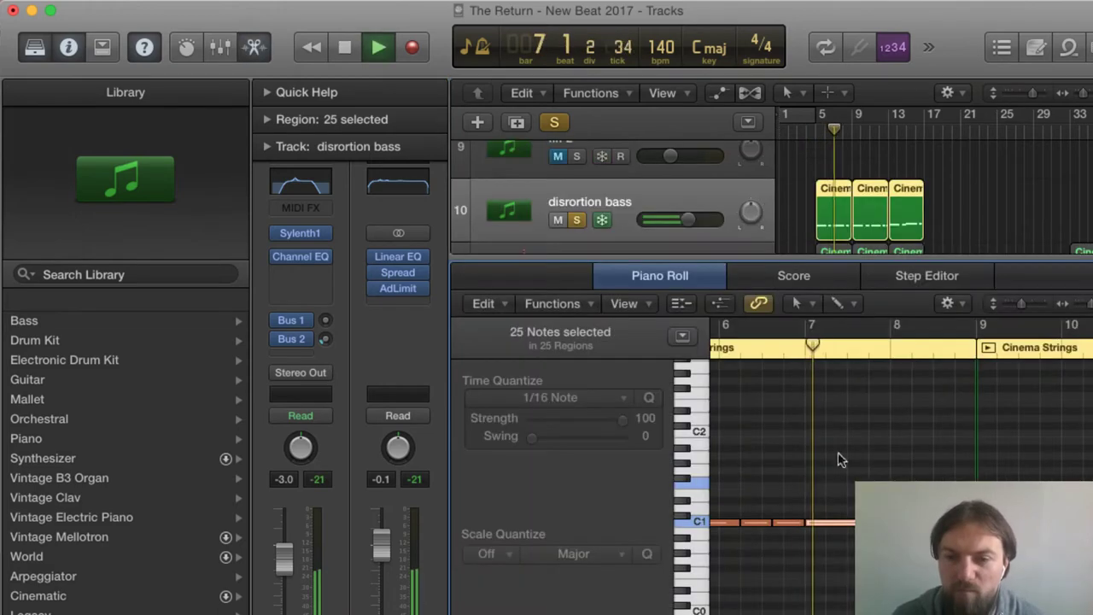
pyautogui.moveTo(1089, 309); pyautogui.dragTo(1084, 311)
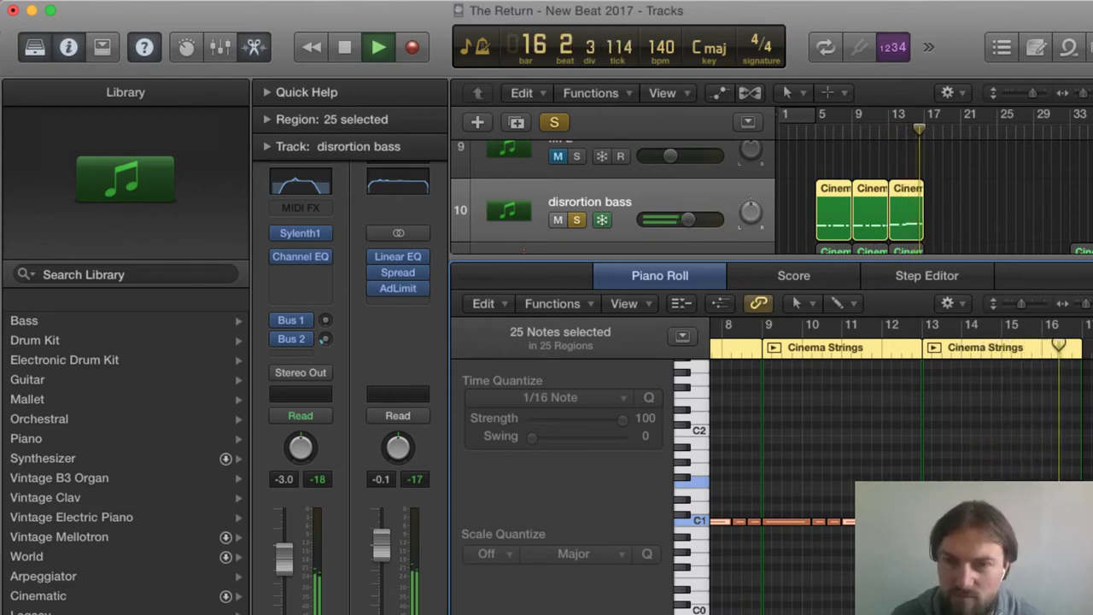
pyautogui.press('space')
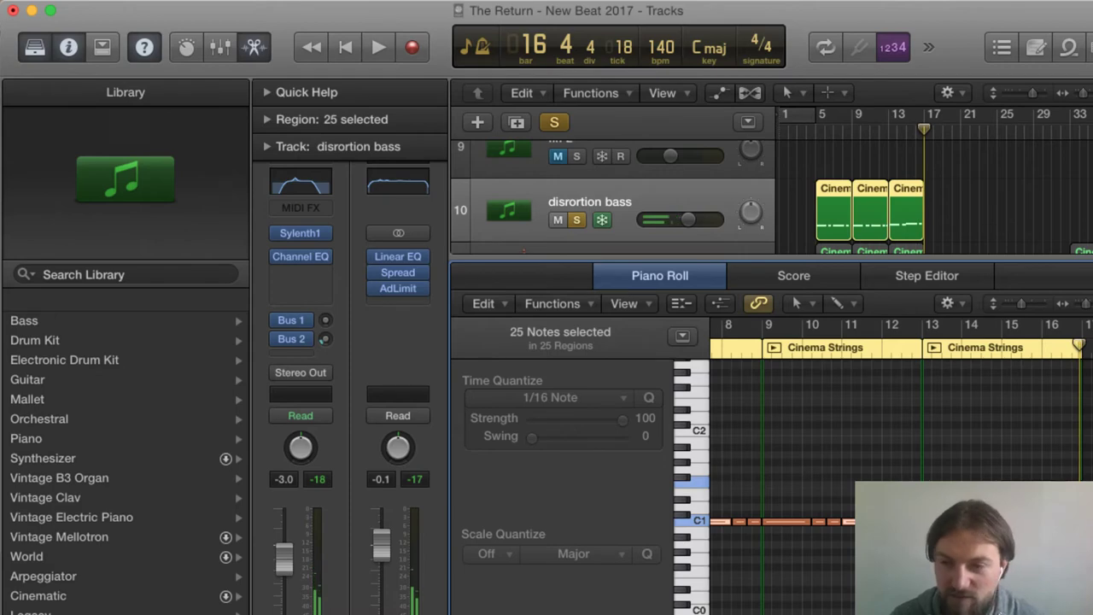
pyautogui.press('x')
pyautogui.press('x')
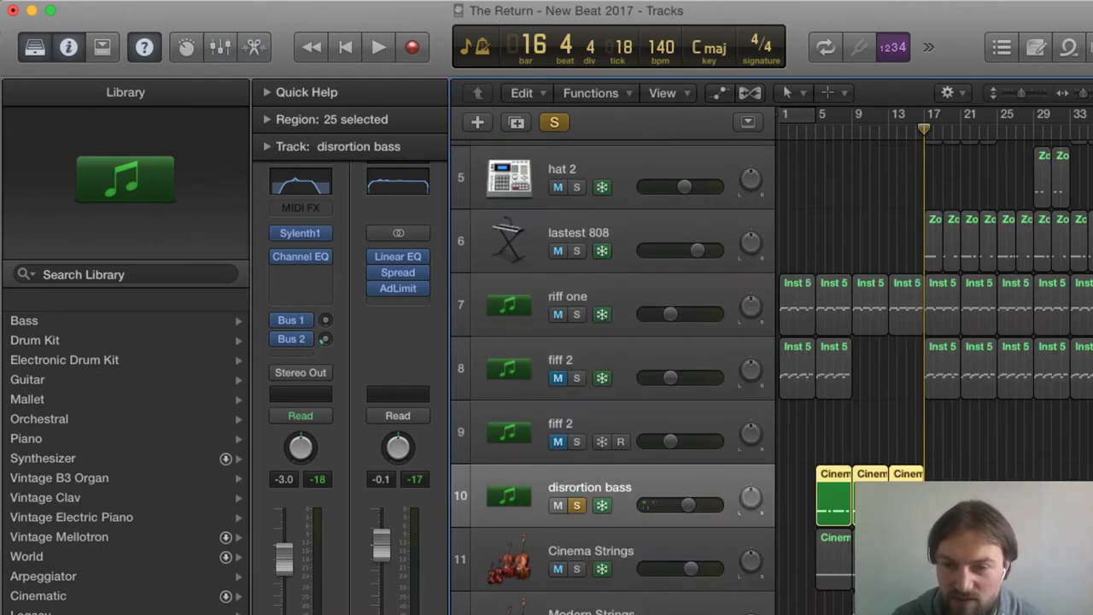
pyautogui.click(576, 506)
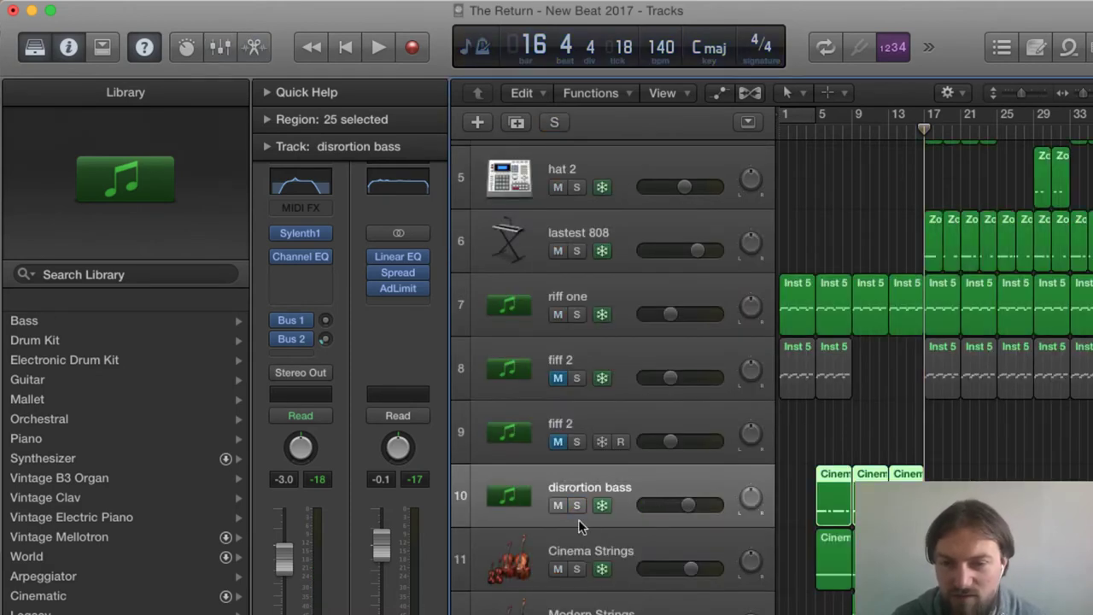
# Step: Solo Cinema Strings and open all its regions in the Piano Roll, zoomed to bars 5–17
pyautogui.click(577, 568)
pyautogui.doubleClick(835, 565)
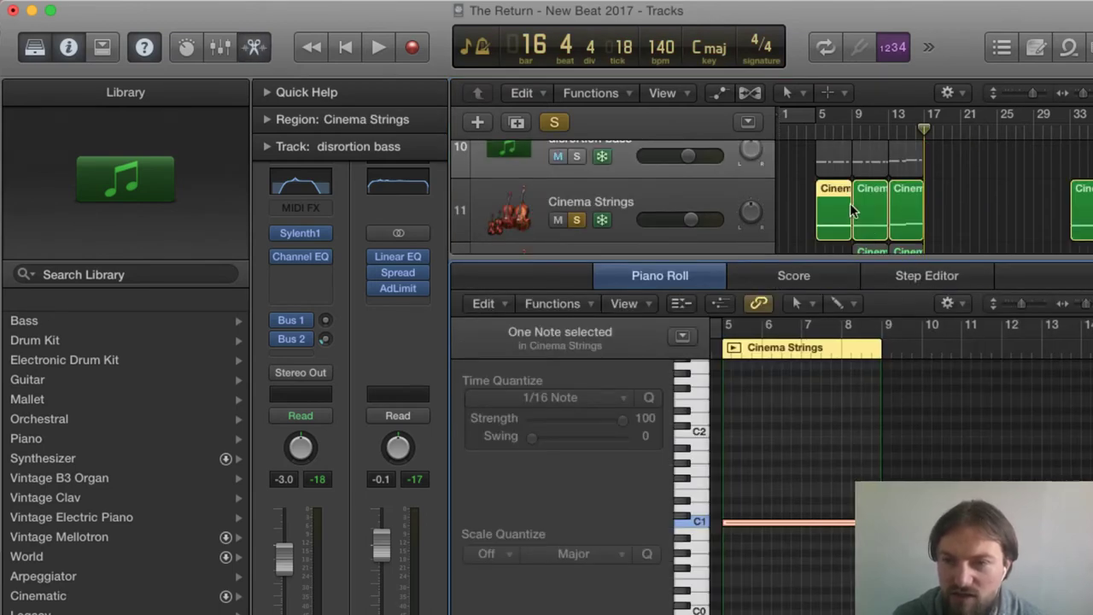
pyautogui.moveTo(979, 233); pyautogui.dragTo(837, 232)
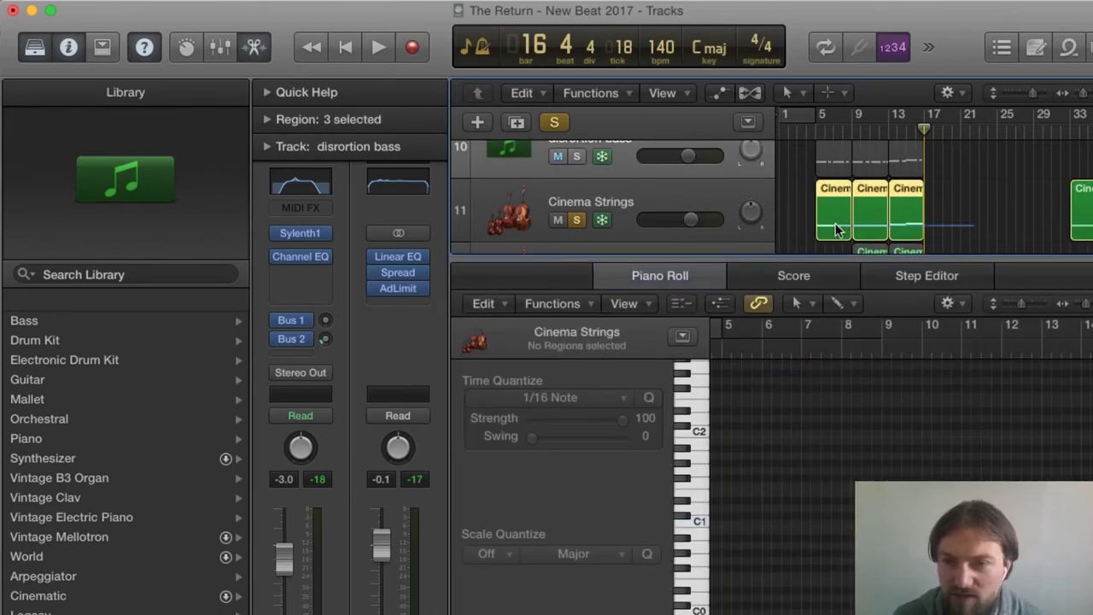
pyautogui.click(1079, 308)
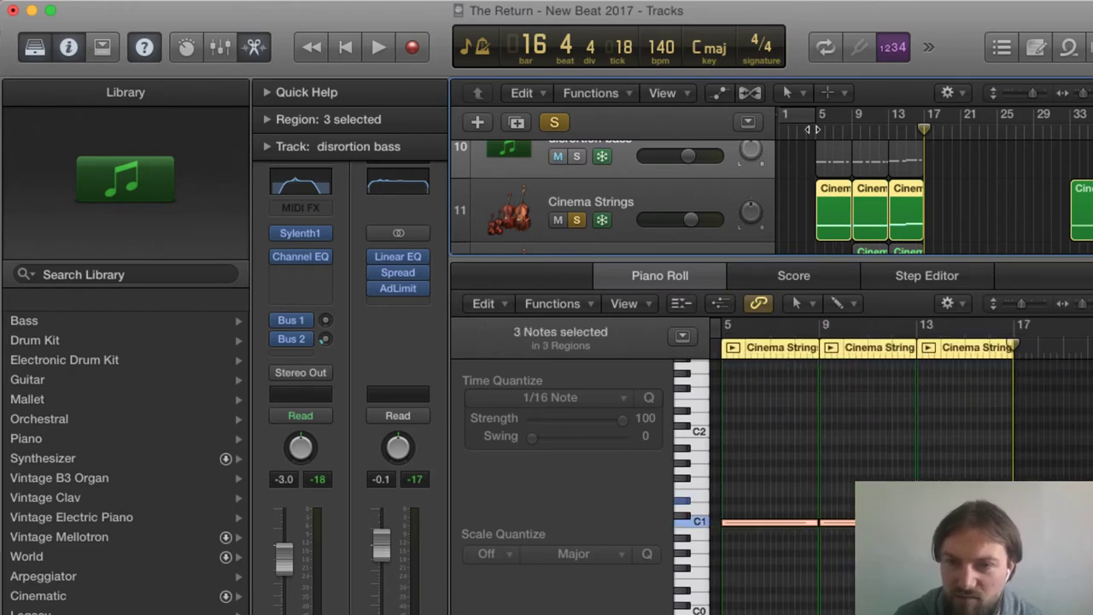
pyautogui.click(628, 202)
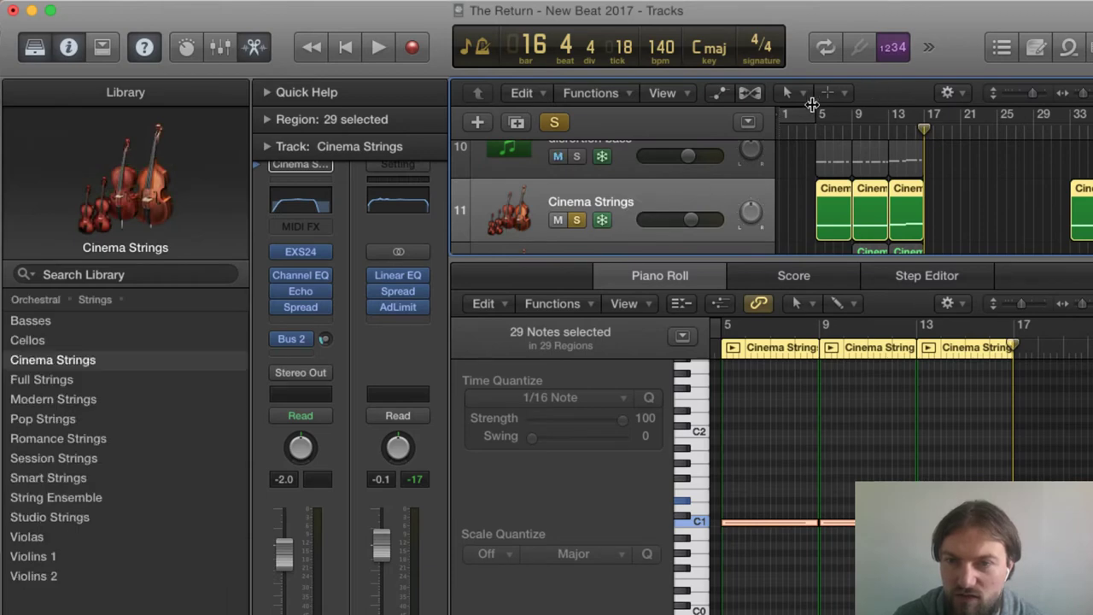
# Step: Play the strings from bar 5, then inspect and close their Channel EQ
pyautogui.hscroll(-2, 816, 132)
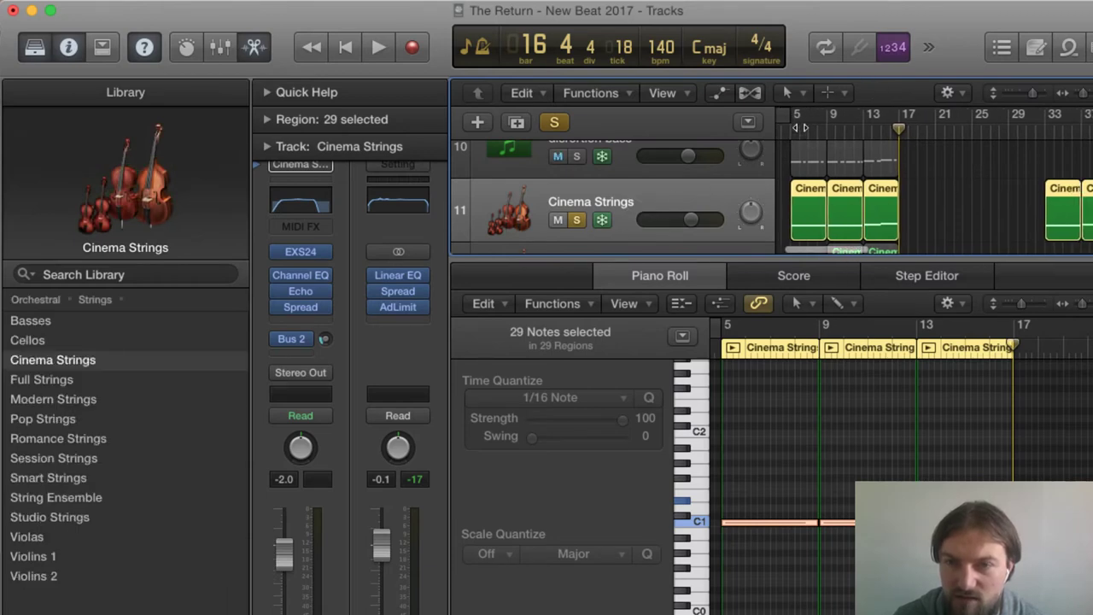
pyautogui.click(819, 127)
pyautogui.press('space')
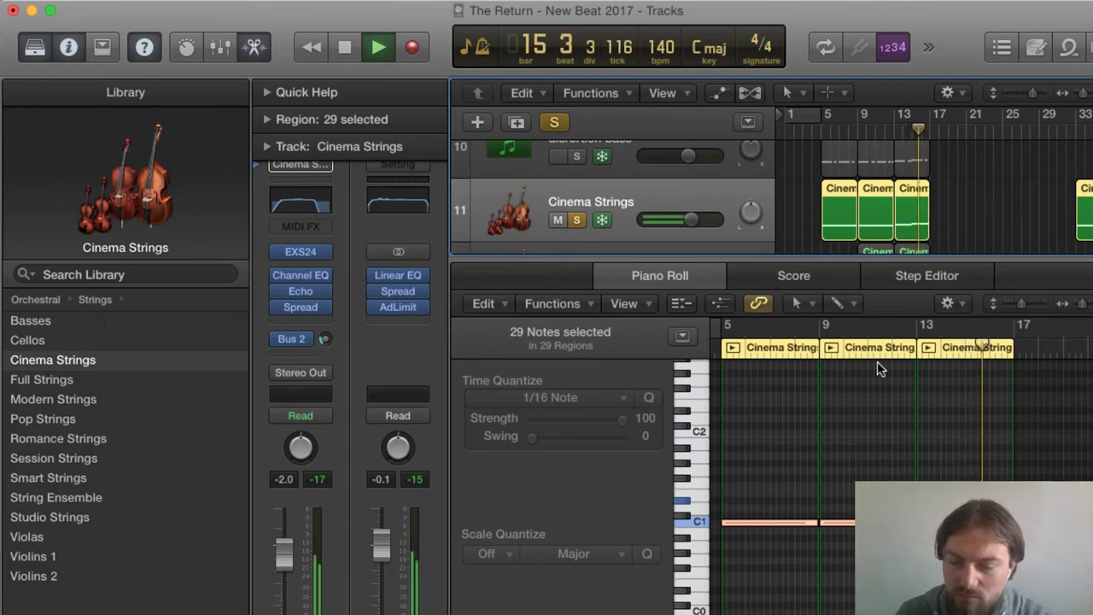
pyautogui.press('space')
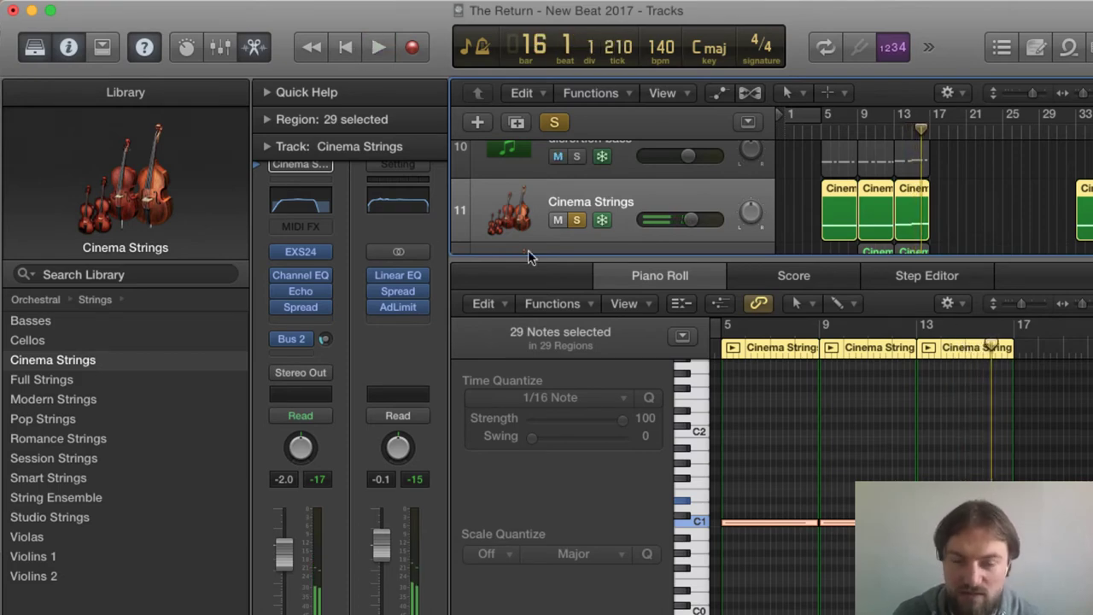
pyautogui.click(313, 202)
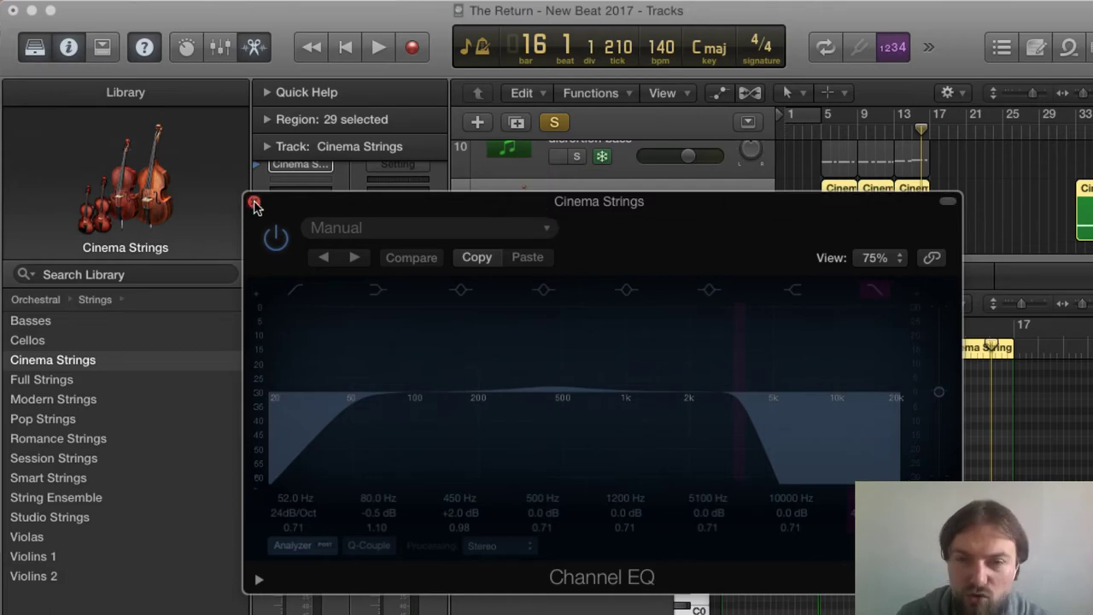
pyautogui.click(253, 203)
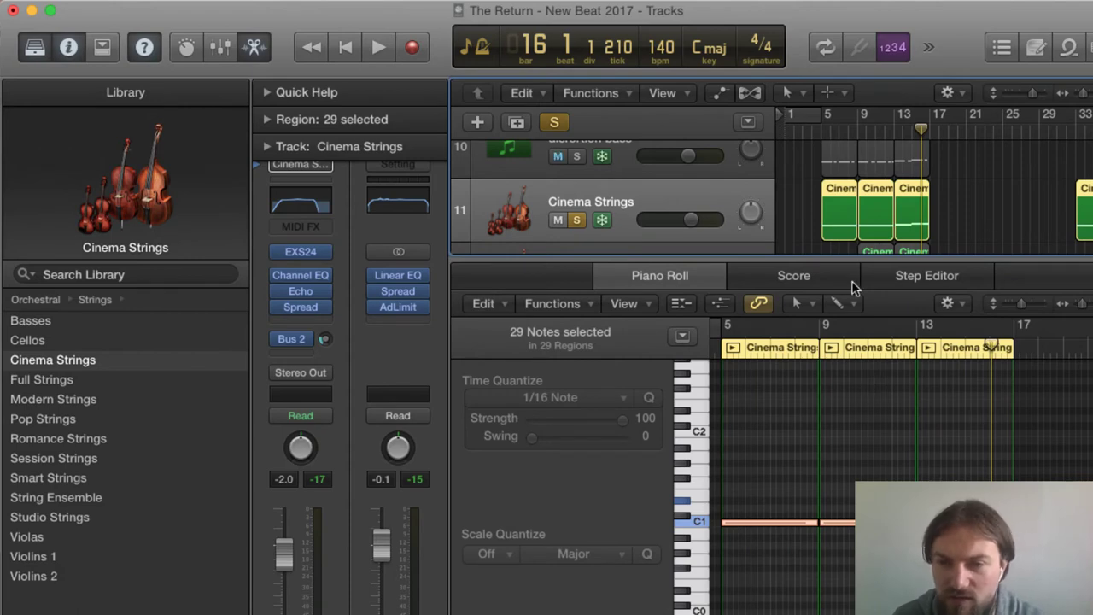
# Step: Hide the lower pane and unsolo the Cinema Strings track
pyautogui.press('x')
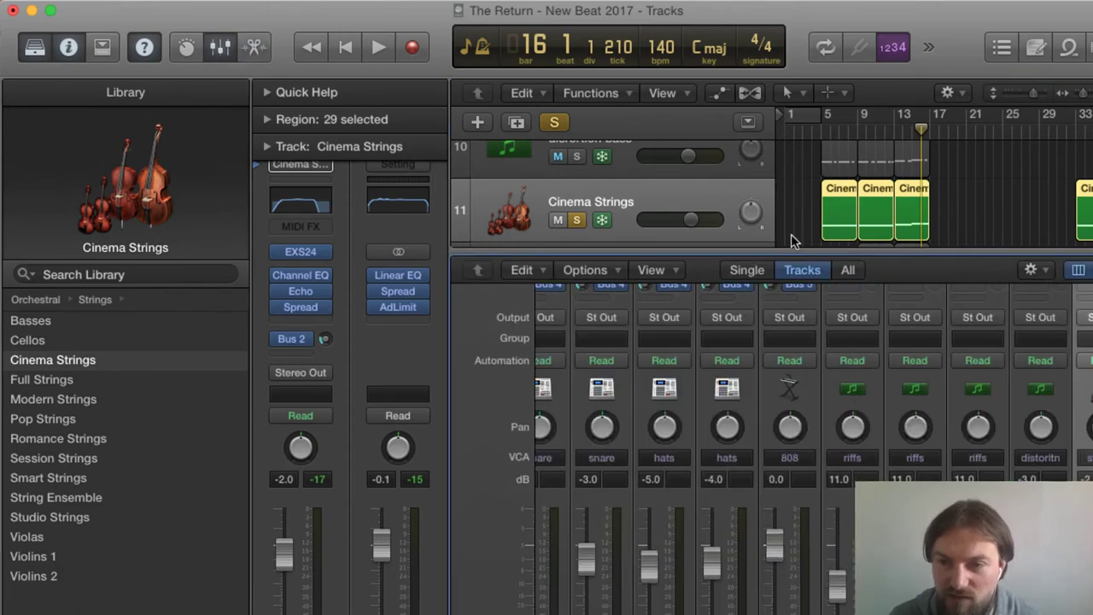
pyautogui.press('x')
pyautogui.hscroll(10, 934, 362)
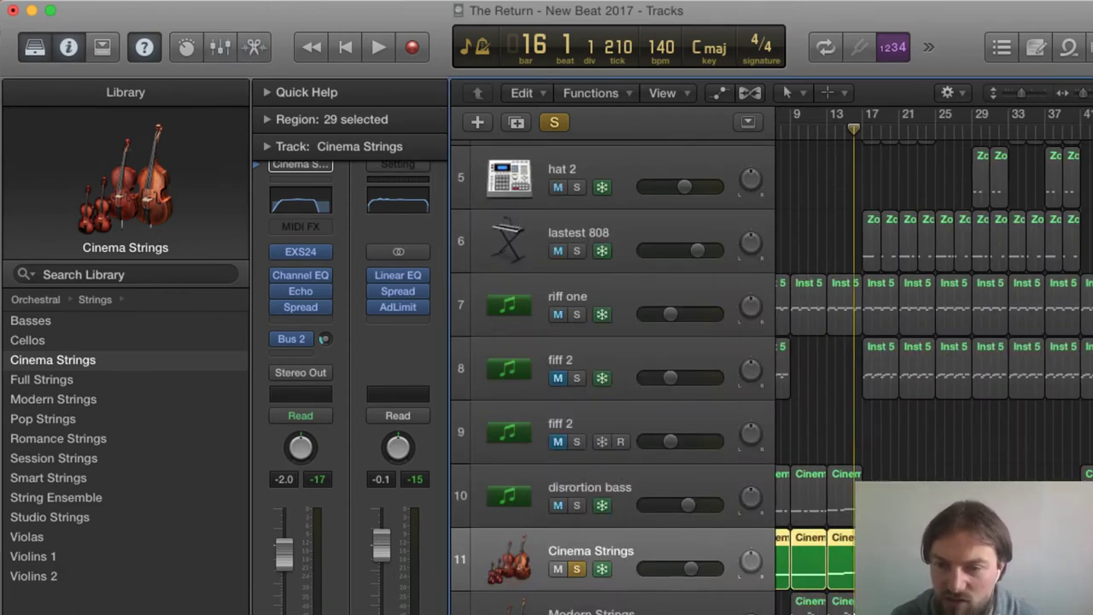
pyautogui.hscroll(9, 934, 362)
pyautogui.hscroll(-20, 934, 362)
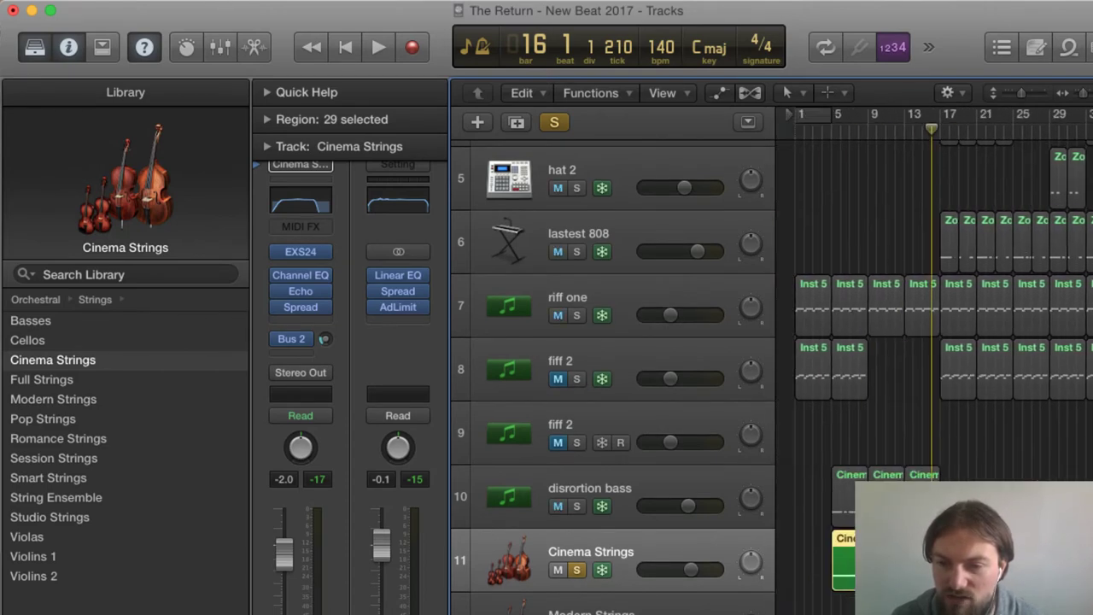
pyautogui.click(576, 570)
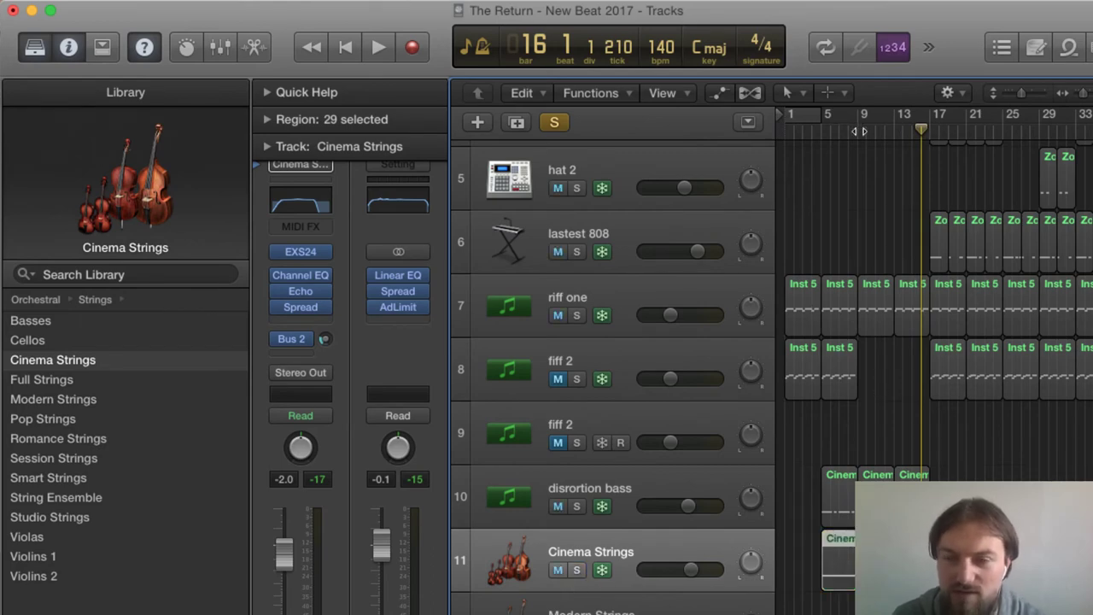
# Step: Play from bar 9 and view the Modern Strings notes zoomed in within the Piano Roll
pyautogui.click(858, 130)
pyautogui.press('space')
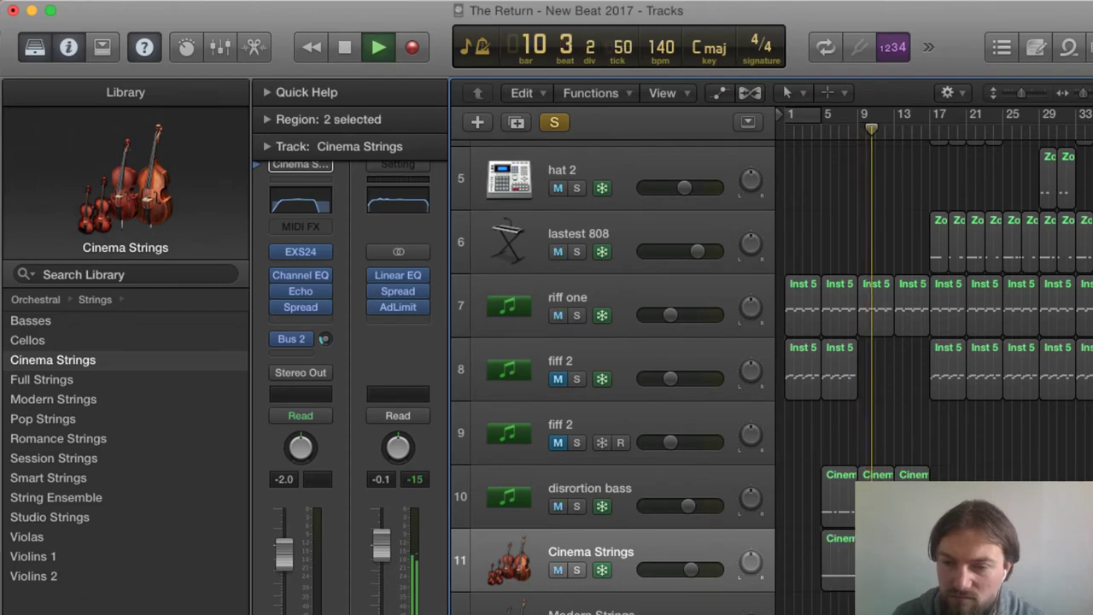
pyautogui.press('p')
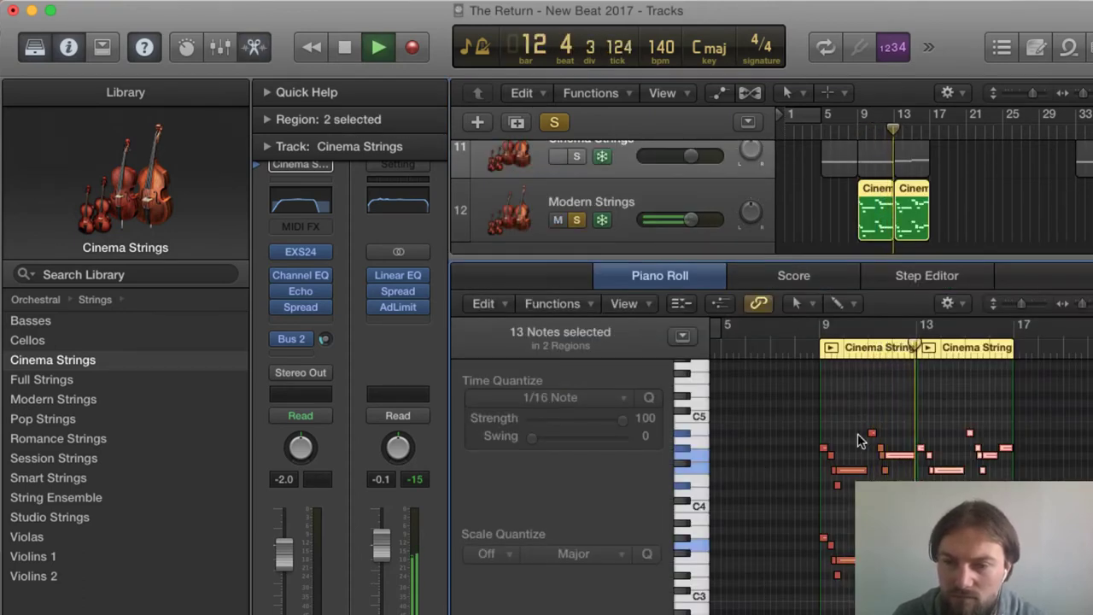
pyautogui.click(1081, 304)
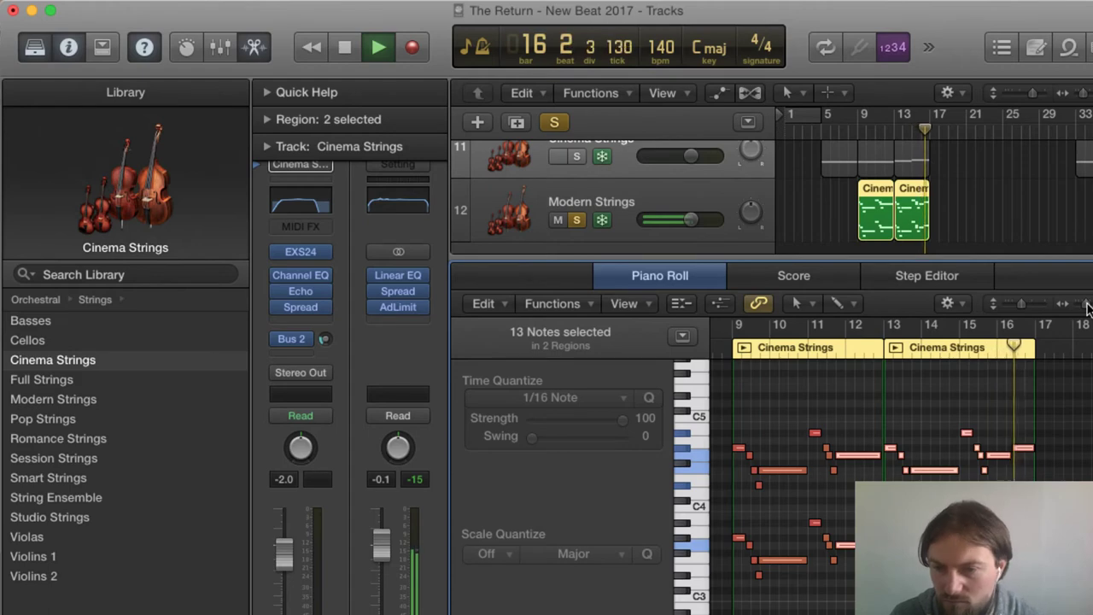
pyautogui.press('space')
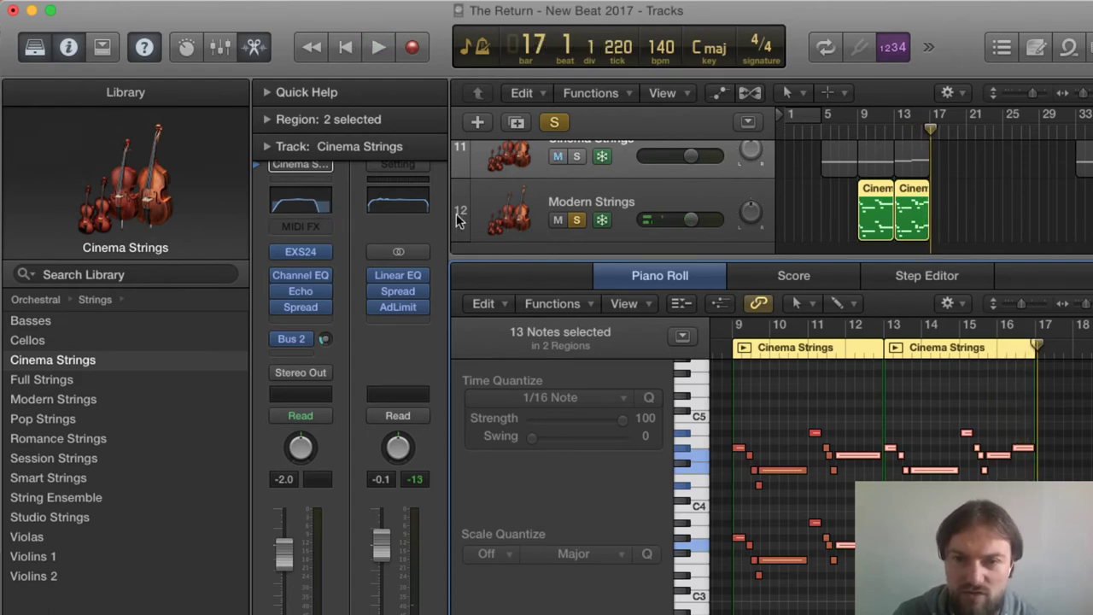
# Step: Inspect the Modern Strings Channel EQ settings, then close the EQ window
pyautogui.click(655, 205)
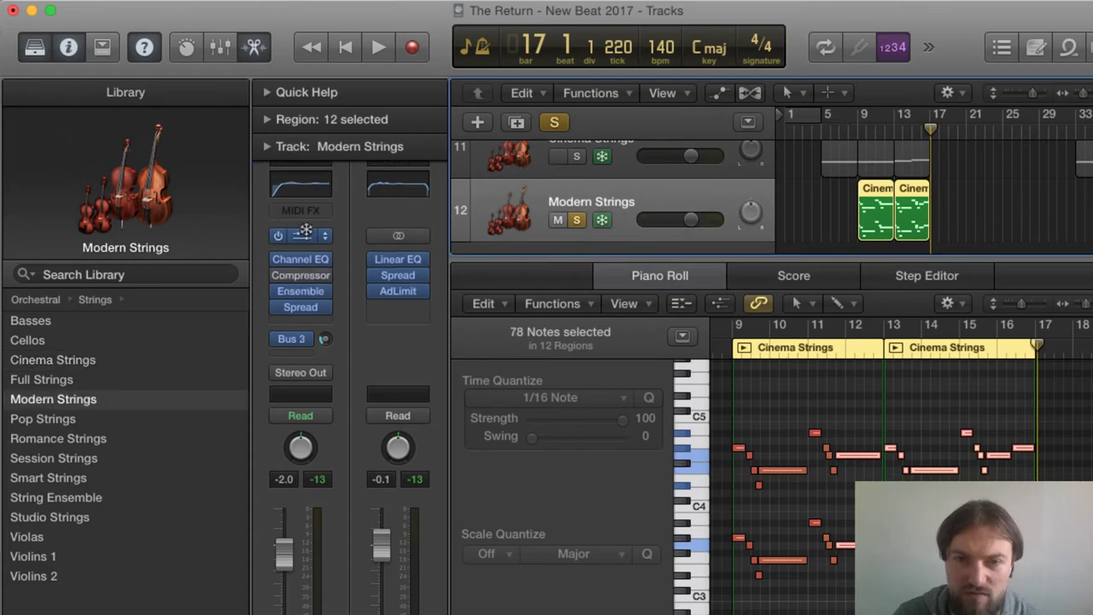
pyautogui.click(312, 186)
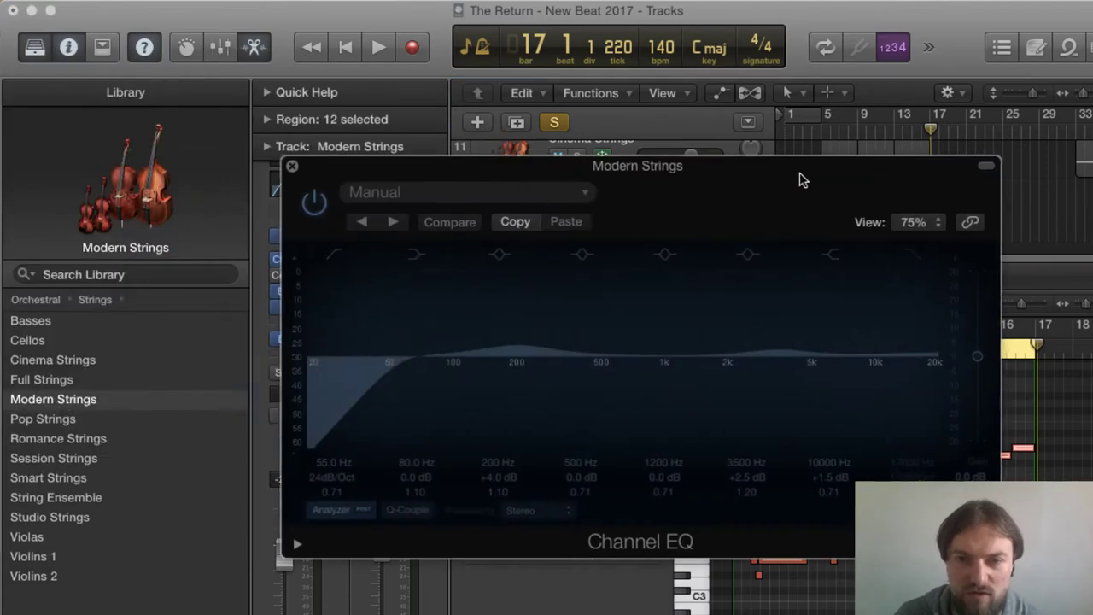
pyautogui.moveTo(797, 178); pyautogui.dragTo(910, 268)
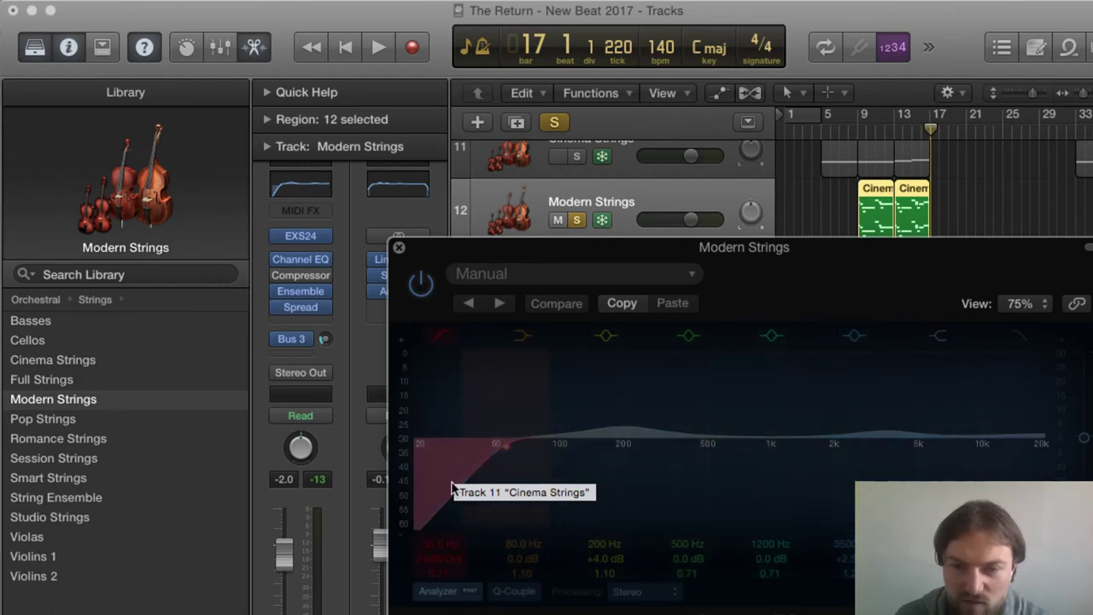
pyautogui.click(398, 248)
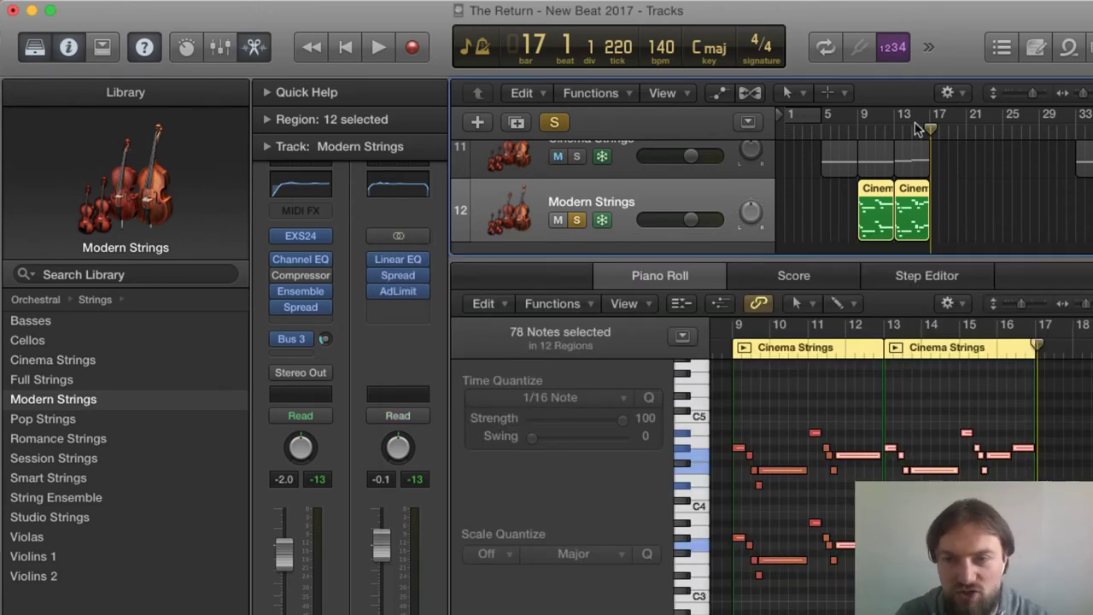
# Step: Play from bar 9 with Cinema Strings also soloed, then scroll to the hats through distortion bass tracks
pyautogui.click(859, 124)
pyautogui.press('space')
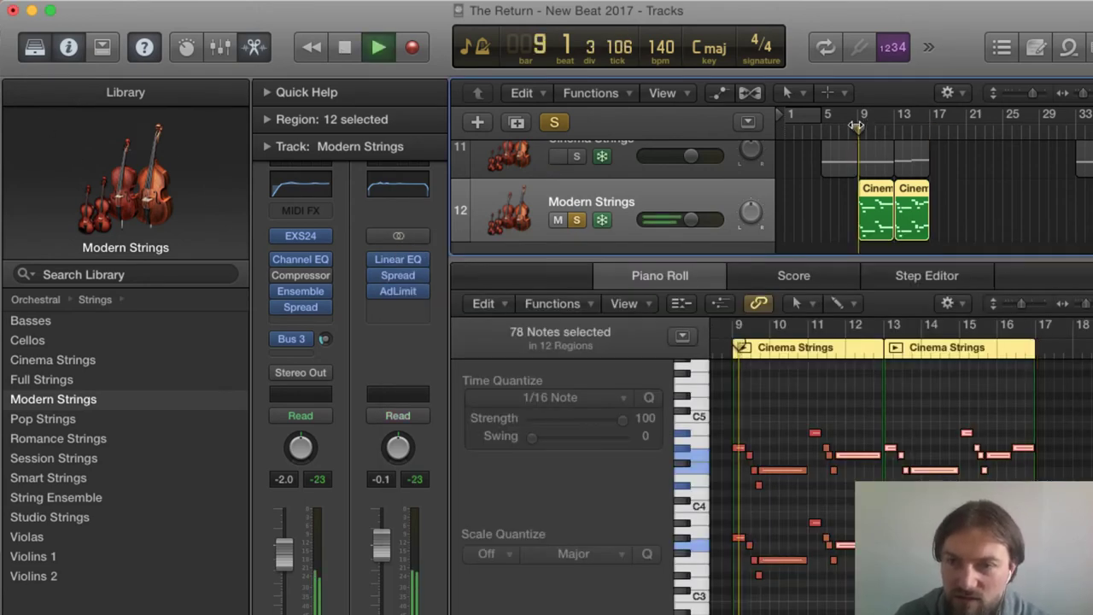
pyautogui.click(576, 157)
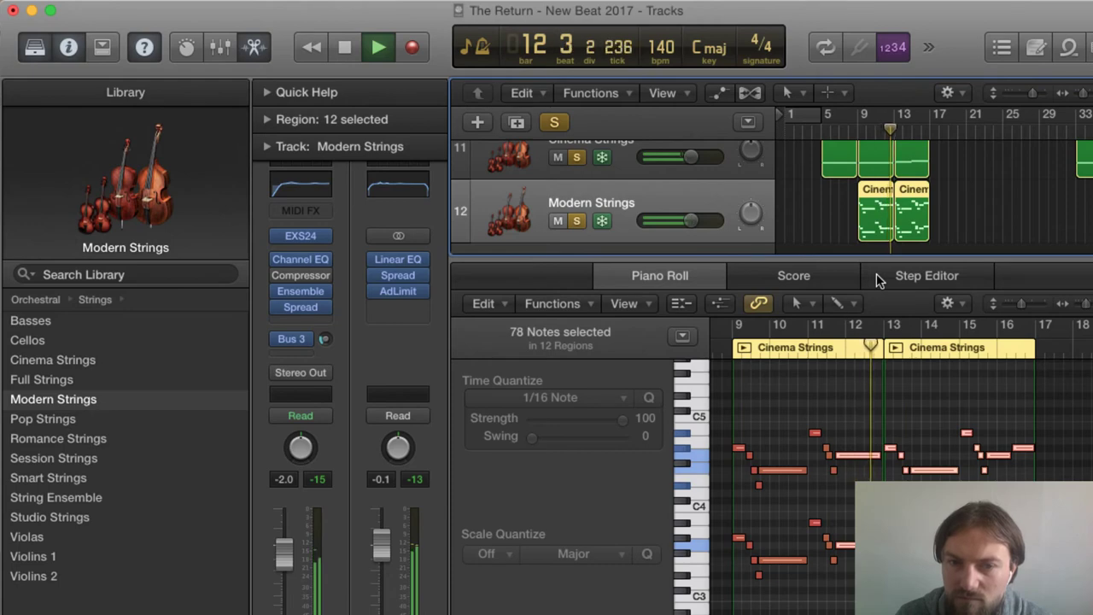
pyautogui.moveTo(279, 342)
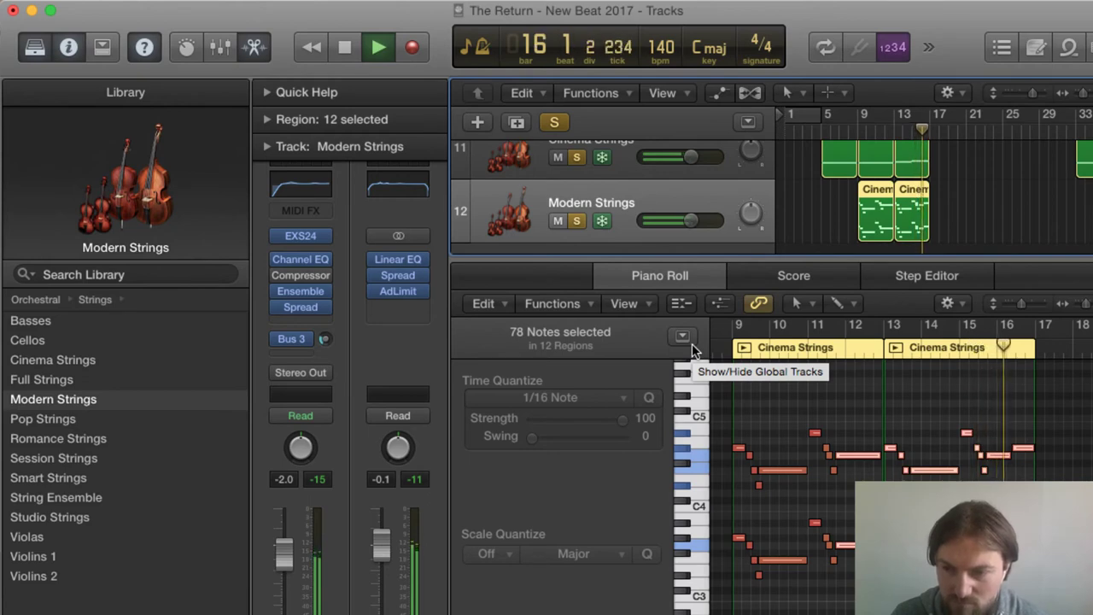
pyautogui.press('space')
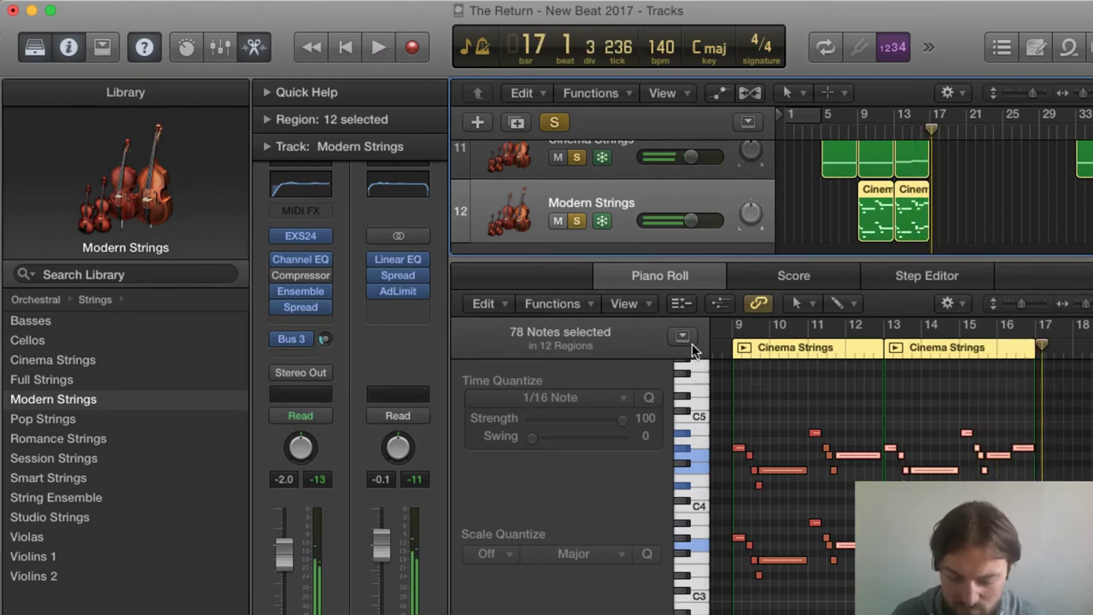
pyautogui.press('x')
pyautogui.press('x')
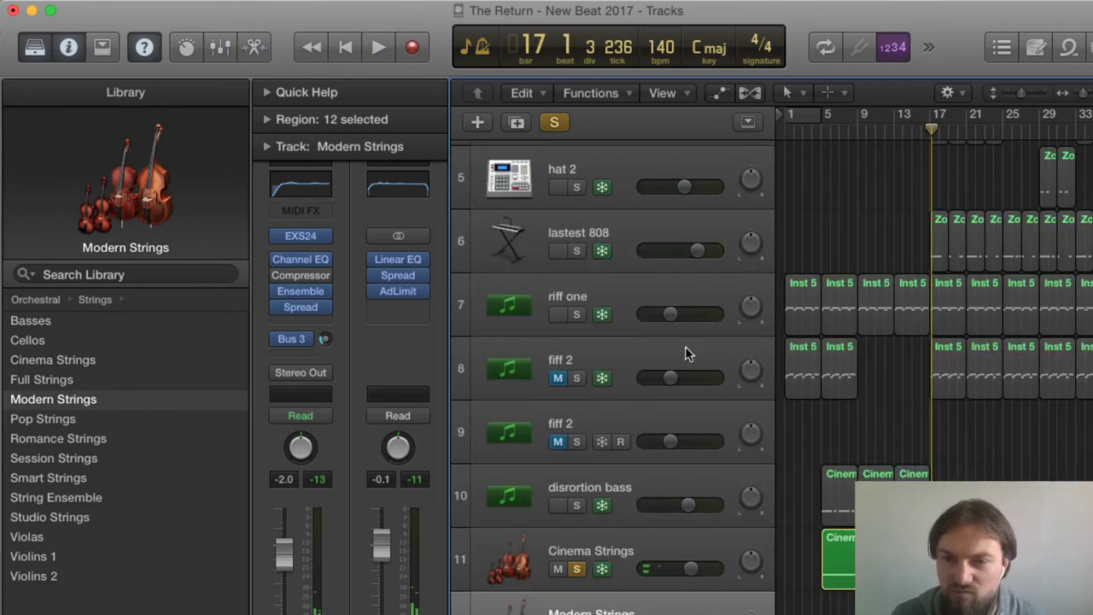
pyautogui.scroll(3, 664, 403)
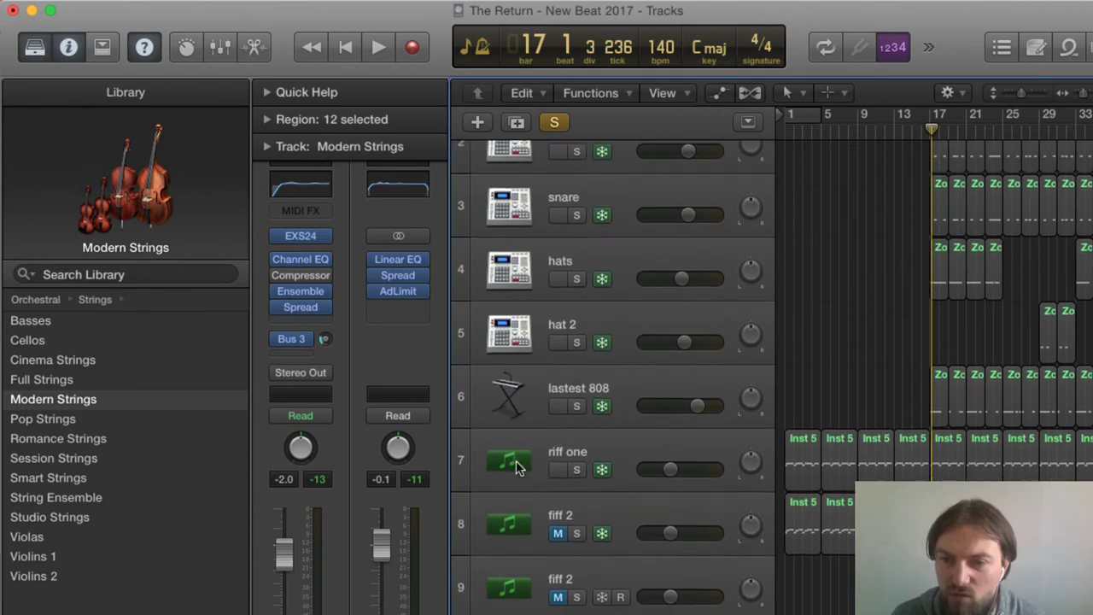
pyautogui.scroll(-2, 598, 444)
pyautogui.scroll(-2, 564, 465)
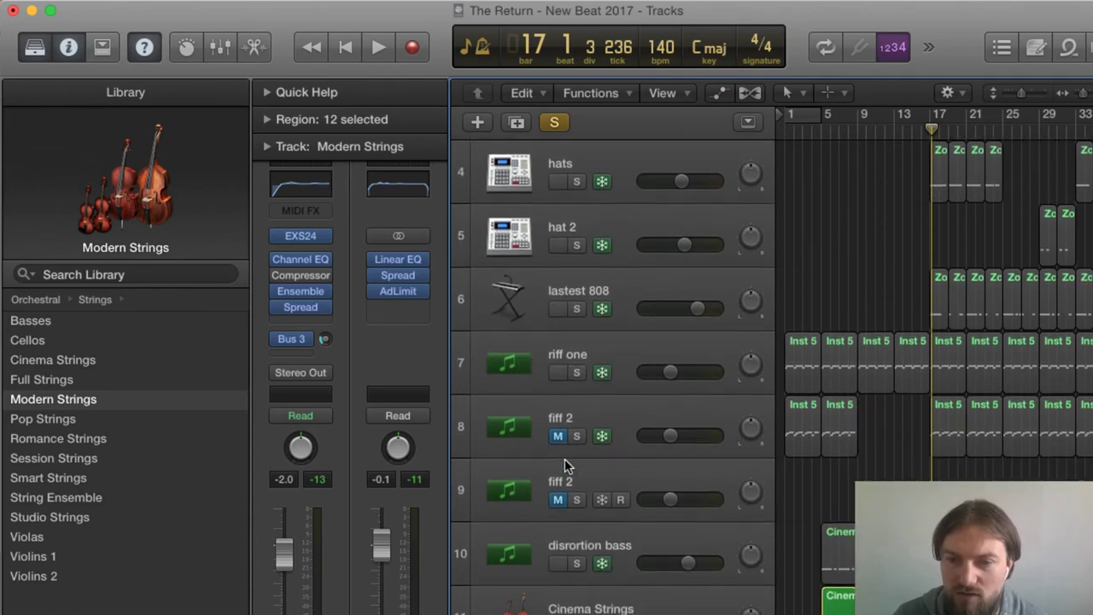
# Step: Solo distortion bass, fiff 2 and riff one, and audition them from about bar 8
pyautogui.click(576, 560)
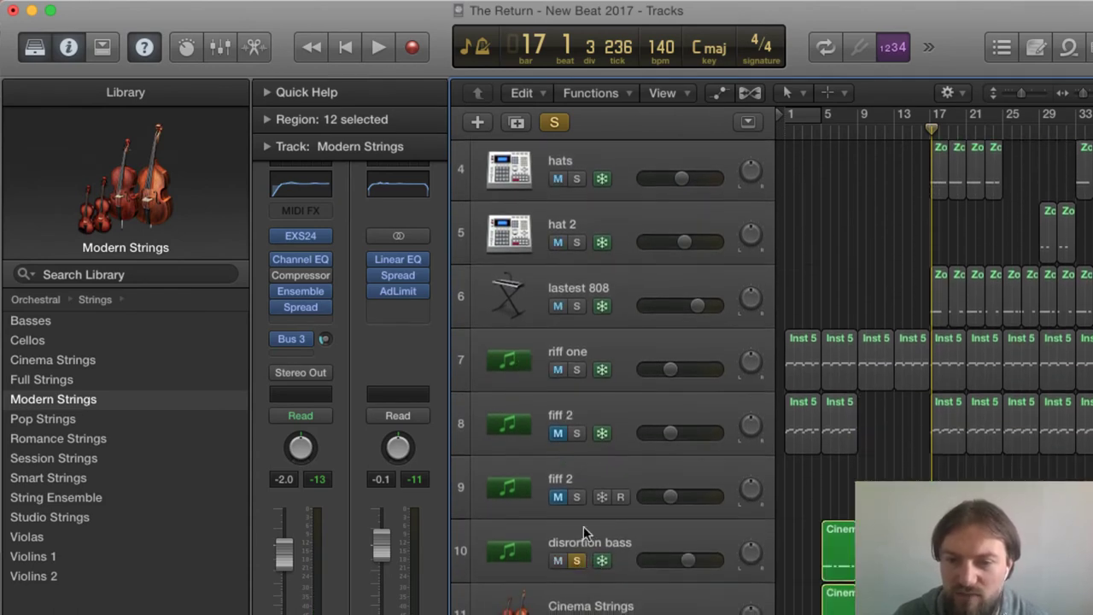
pyautogui.click(577, 432)
pyautogui.click(575, 368)
pyautogui.doubleClick(858, 127)
pyautogui.press('Escape')
pyautogui.click(857, 127)
pyautogui.press('space')
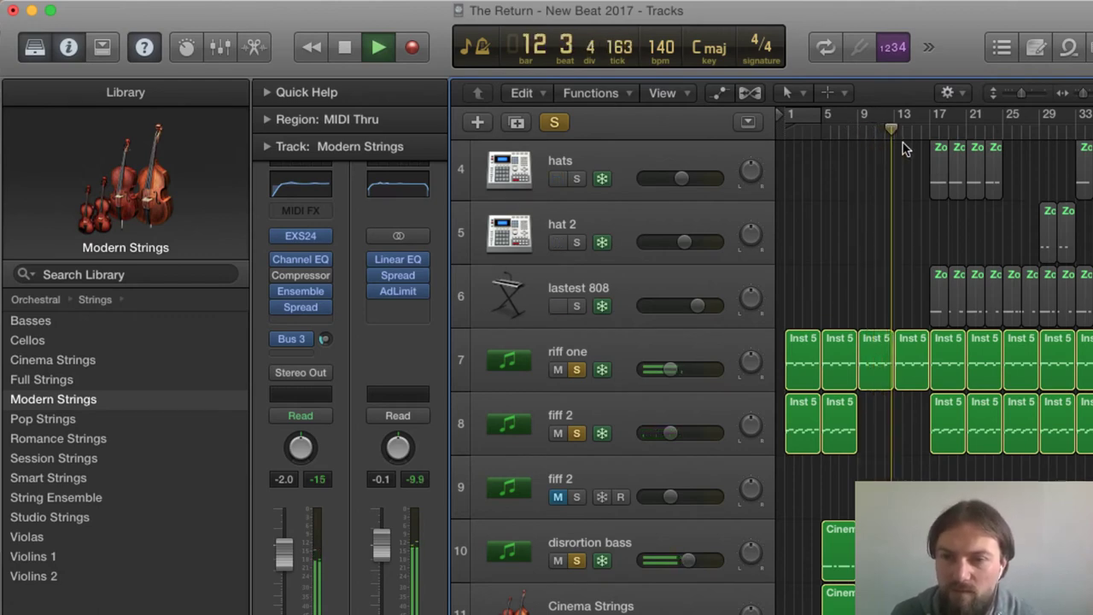
pyautogui.press('space')
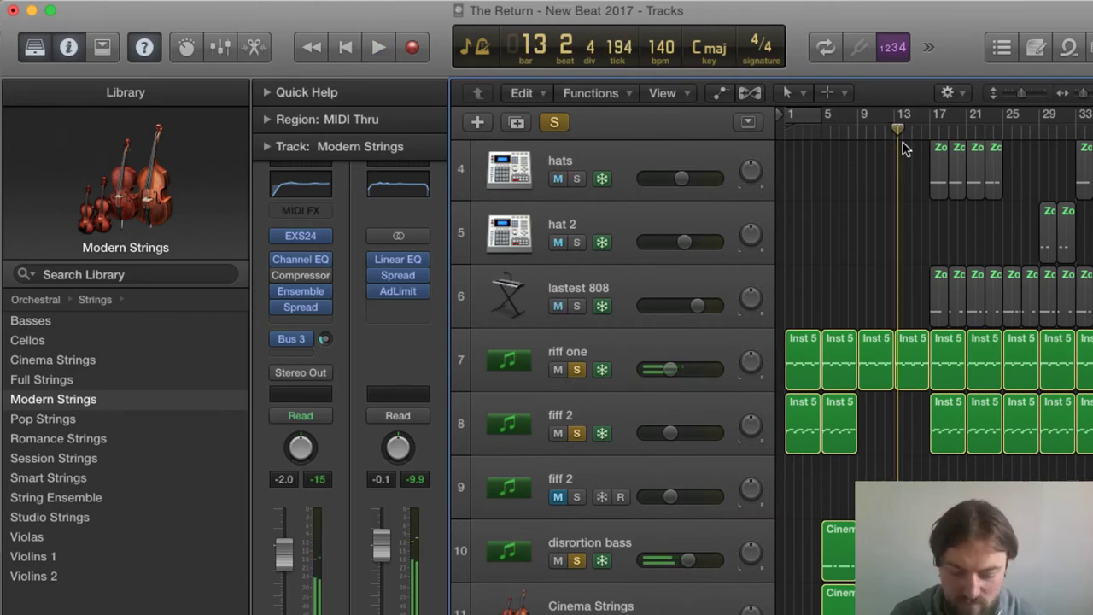
# Step: Shrink the track heights so all twelve tracks fit on screen
pyautogui.press('x')
pyautogui.press('x')
pyautogui.scroll(-5, 1068, 93)
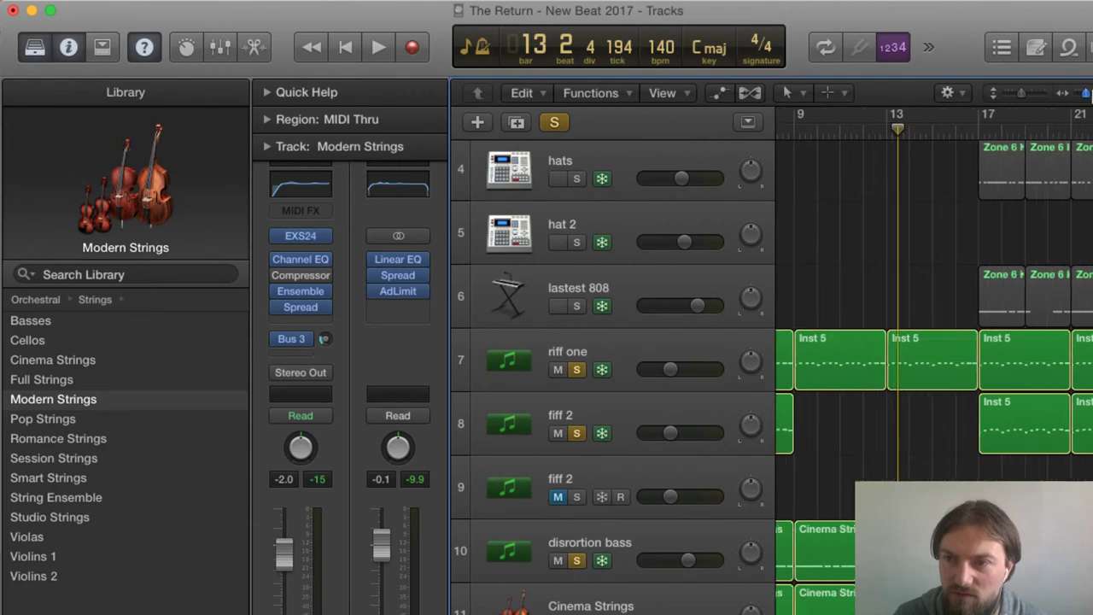
pyautogui.scroll(8, 1067, 94)
pyautogui.moveTo(1016, 96); pyautogui.dragTo(1010, 96)
# Step: From bar 17, solo only the kick and play its first two Zone 6 Kit regions in the Piano Roll
pyautogui.click(850, 134)
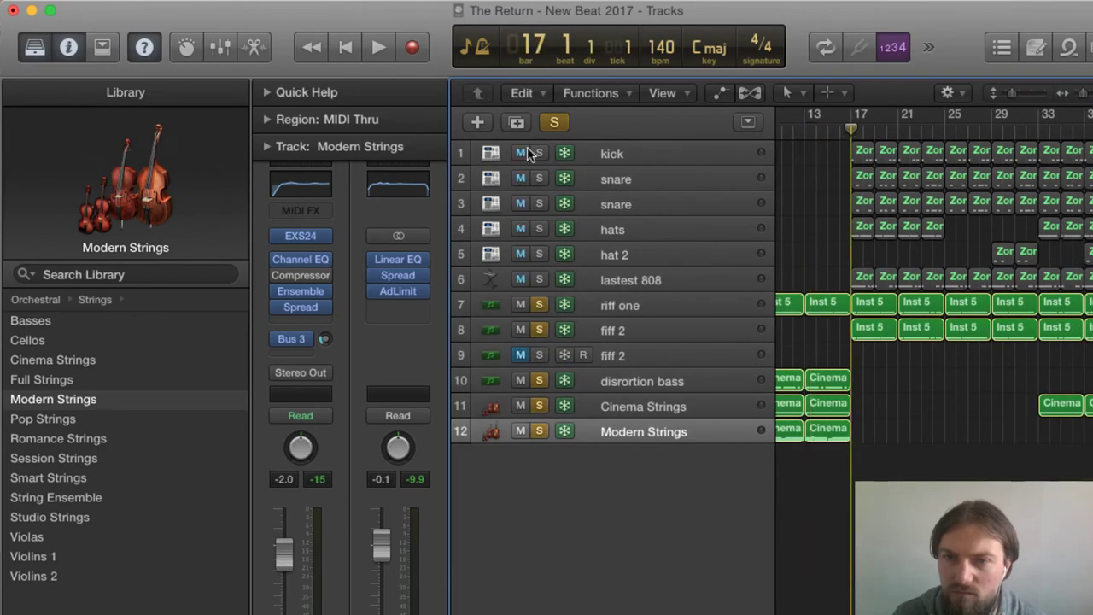
pyautogui.click(552, 126)
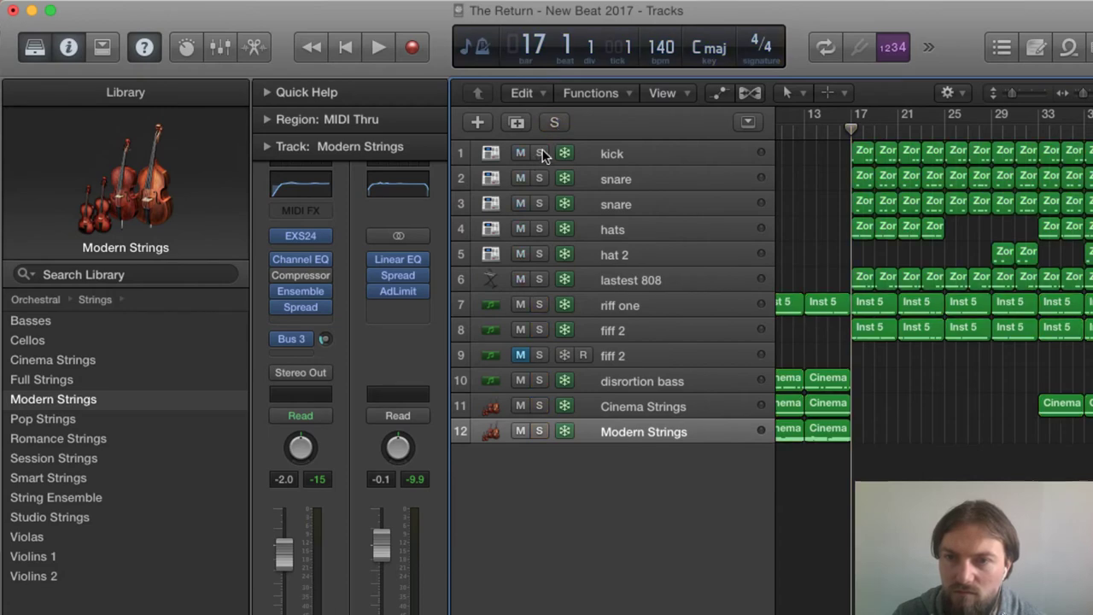
pyautogui.click(540, 153)
pyautogui.doubleClick(864, 154)
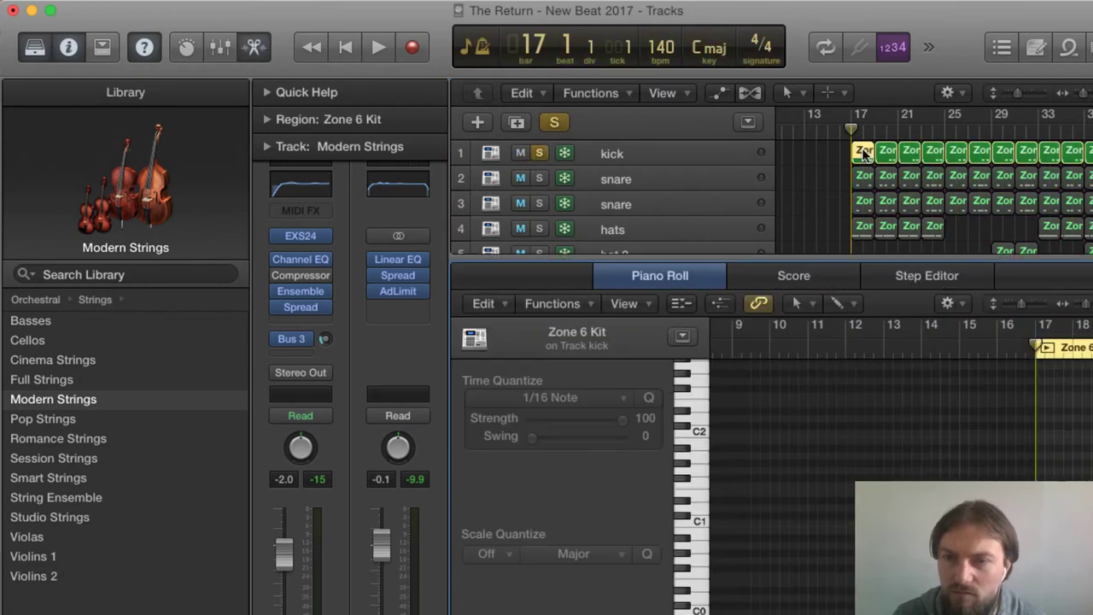
pyautogui.hscroll(3, 935, 409)
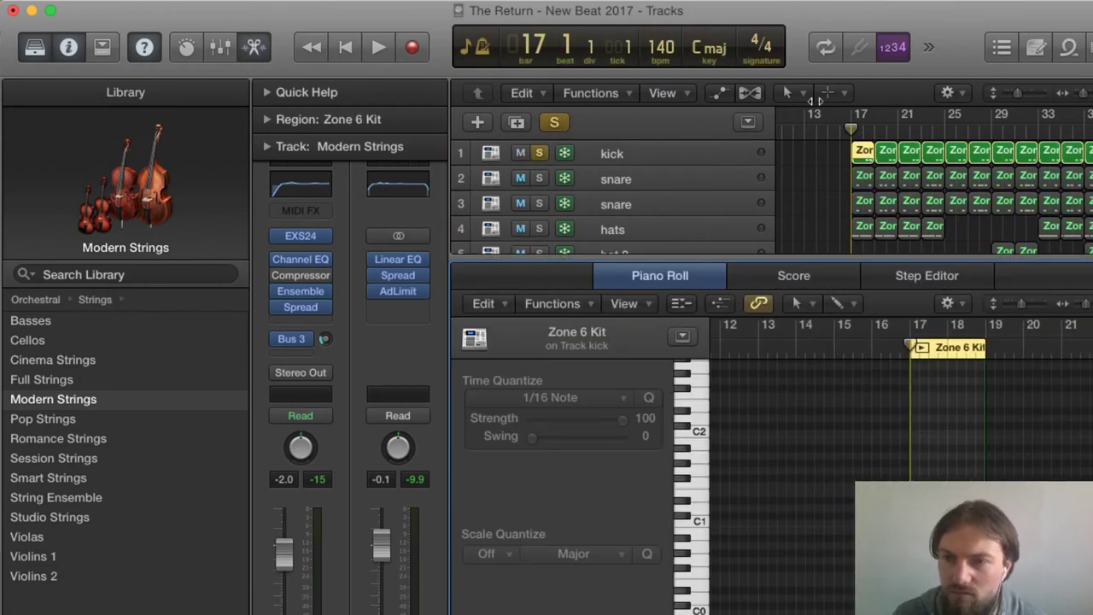
pyautogui.moveTo(839, 170); pyautogui.dragTo(888, 152)
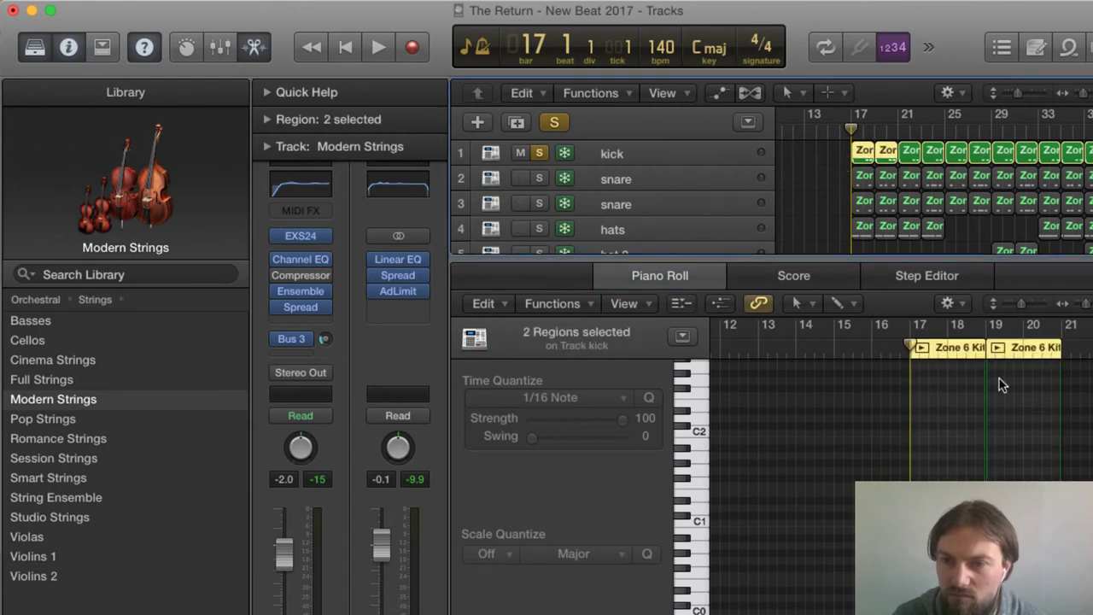
pyautogui.press('space')
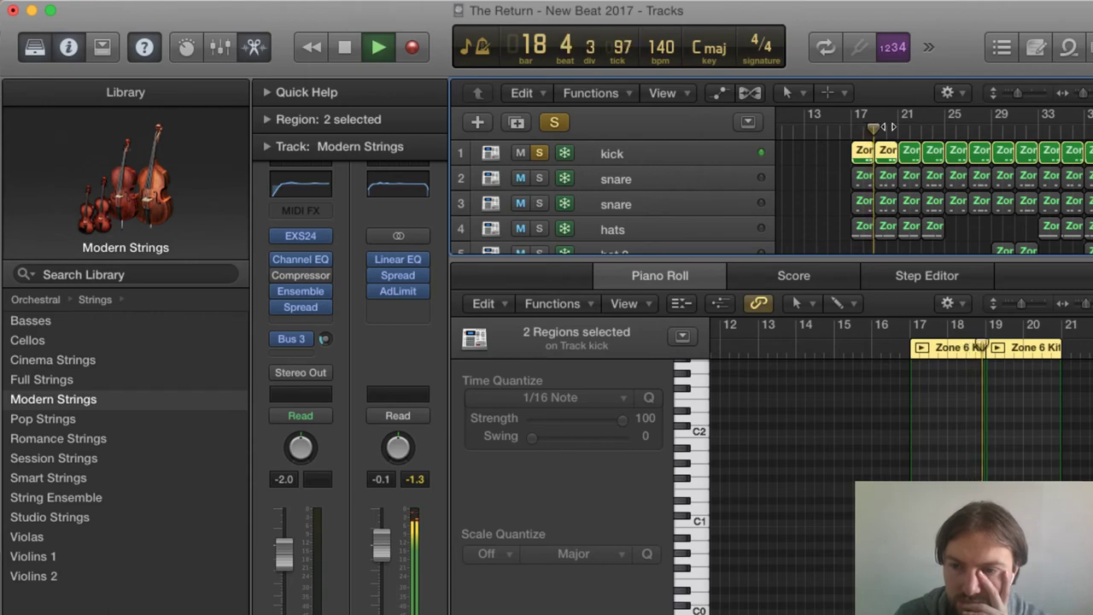
pyautogui.click(680, 157)
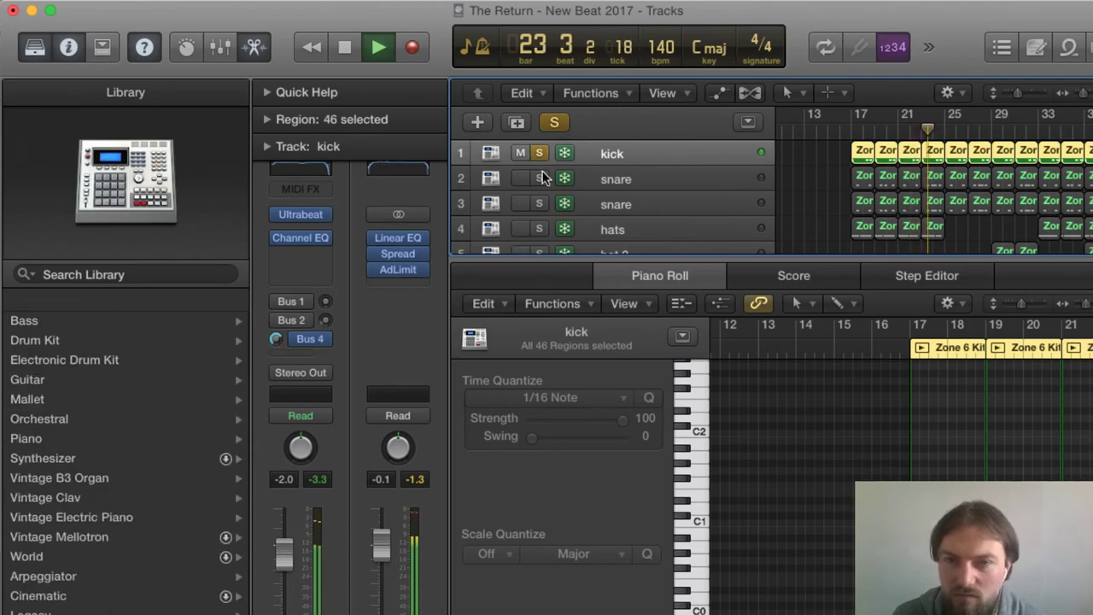
# Step: Inspect the kick's Channel EQ, close it, and stop playback
pyautogui.click(297, 168)
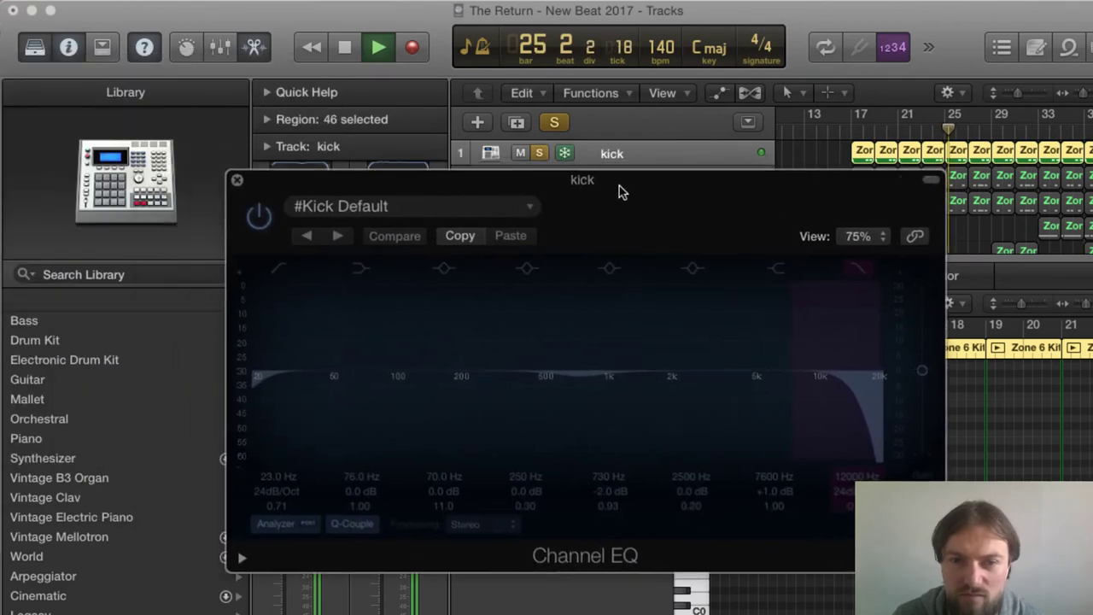
pyautogui.moveTo(617, 191); pyautogui.dragTo(756, 183)
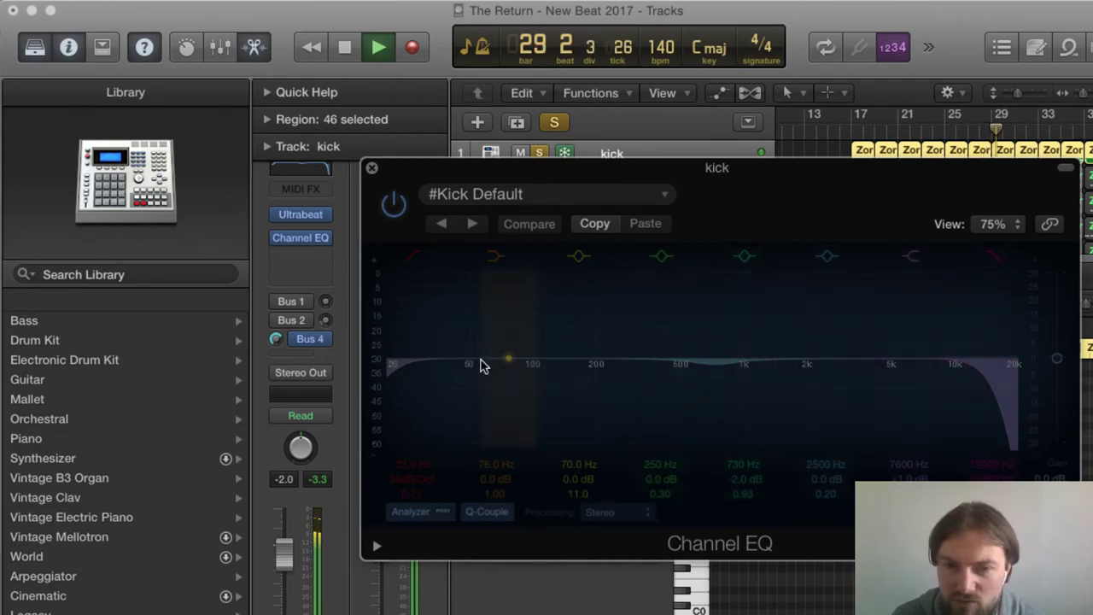
pyautogui.click(371, 170)
pyautogui.press('space')
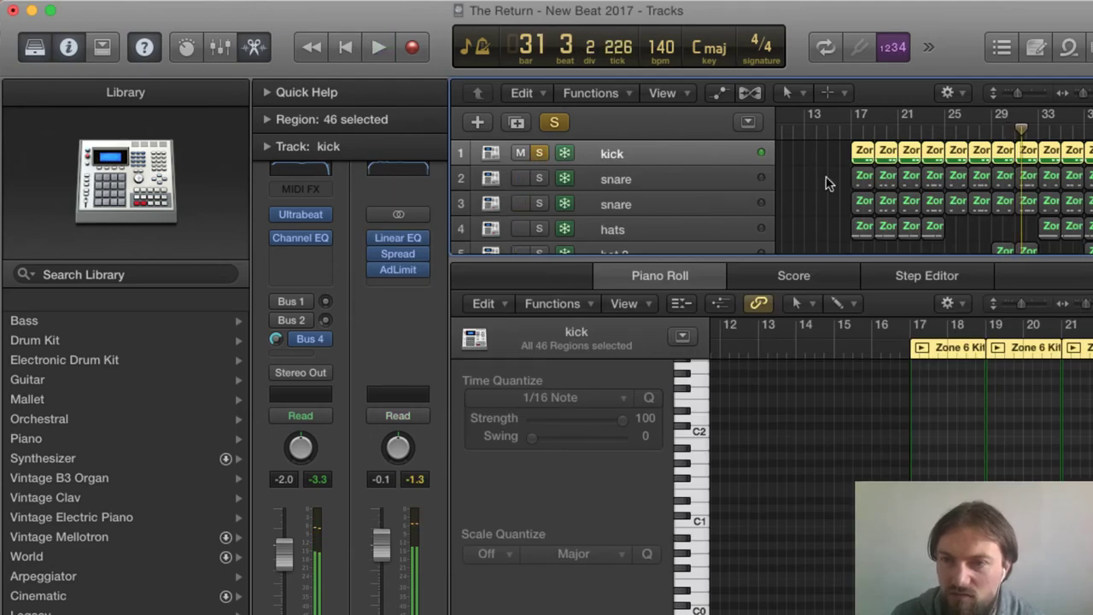
# Step: Solo both snare tracks with the kick and play their first regions from bar 17
pyautogui.click(538, 179)
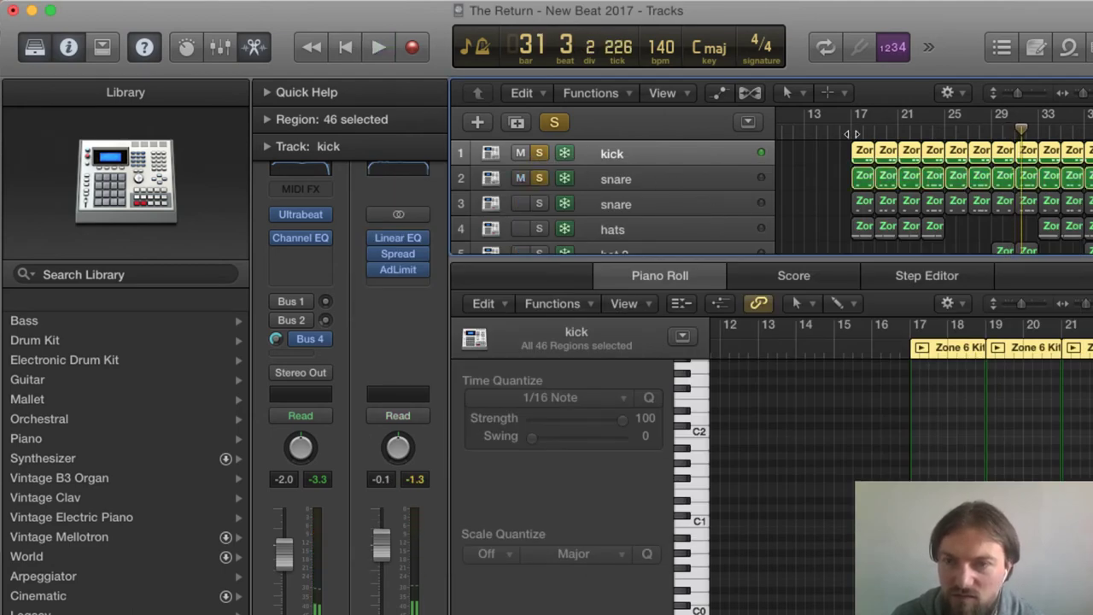
pyautogui.click(851, 130)
pyautogui.click(837, 165)
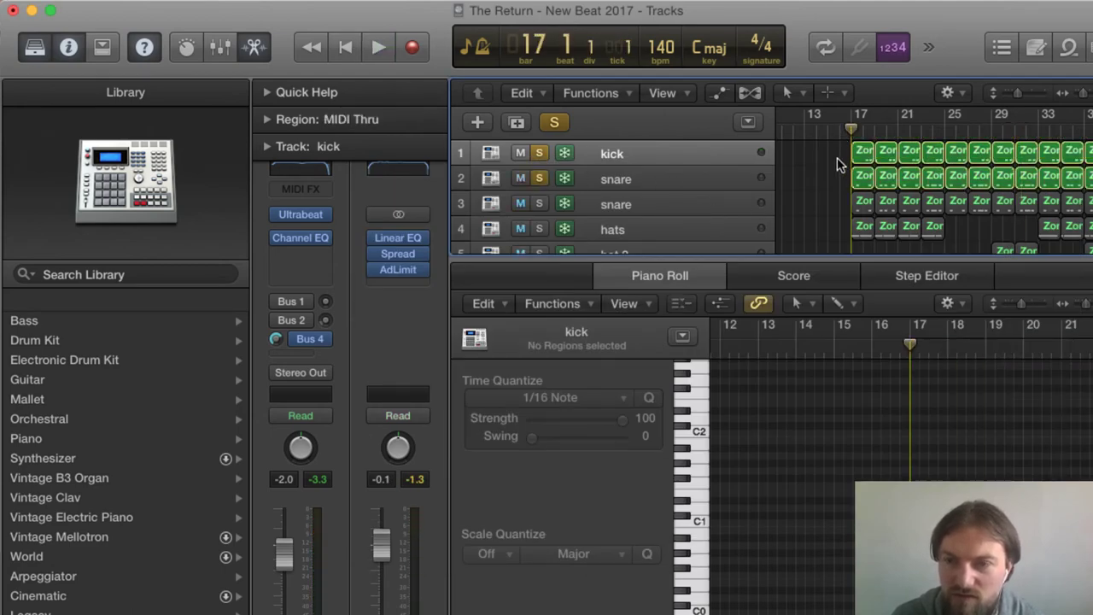
pyautogui.moveTo(839, 155); pyautogui.dragTo(896, 209)
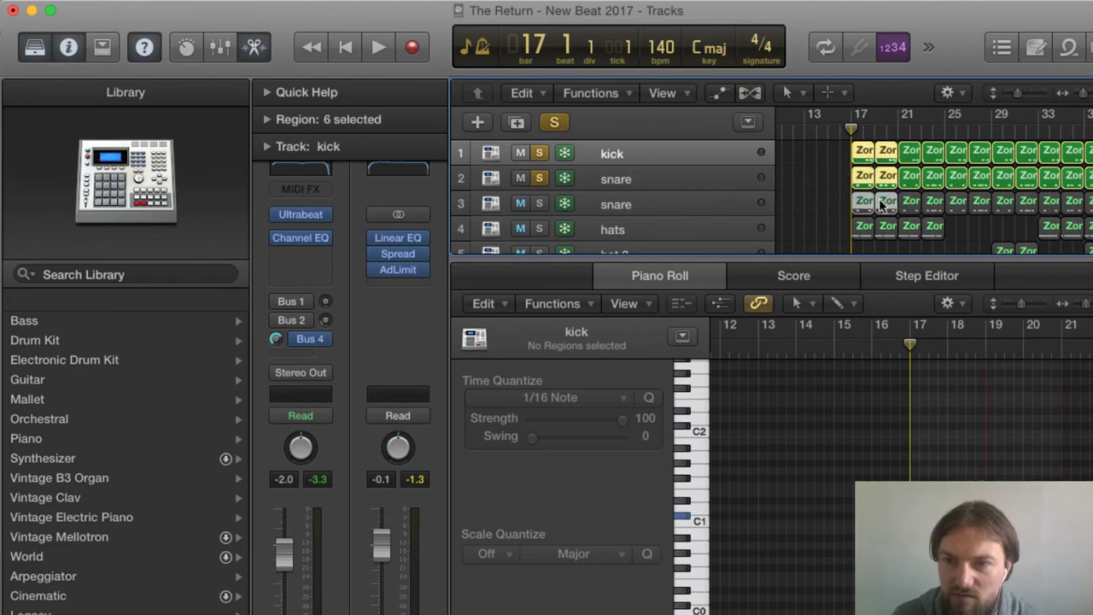
pyautogui.click(538, 204)
pyautogui.click(539, 203)
pyautogui.press('space')
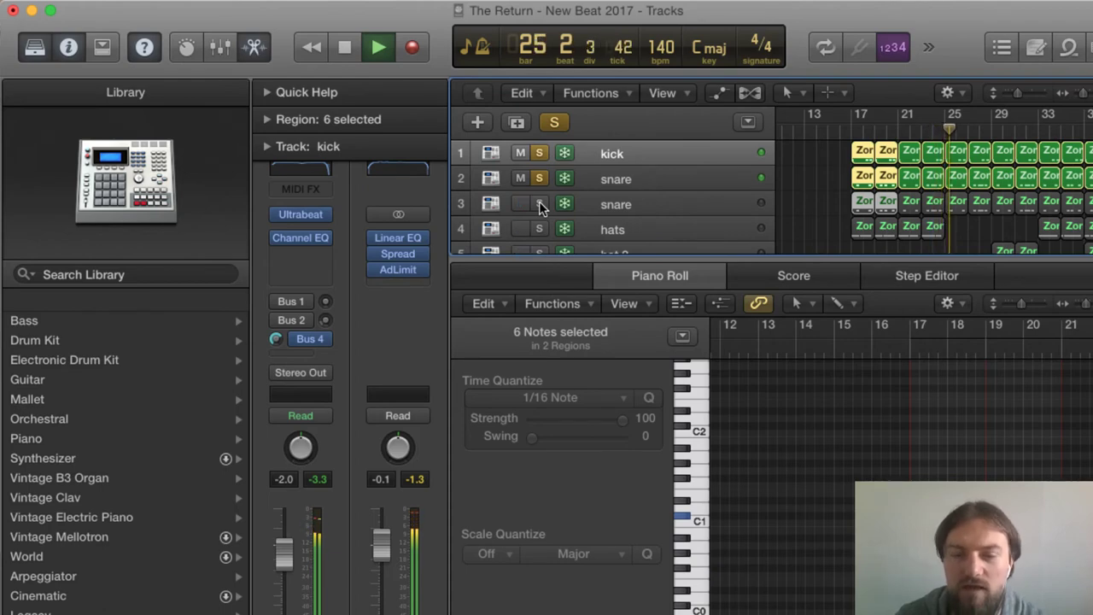
pyautogui.click(539, 203)
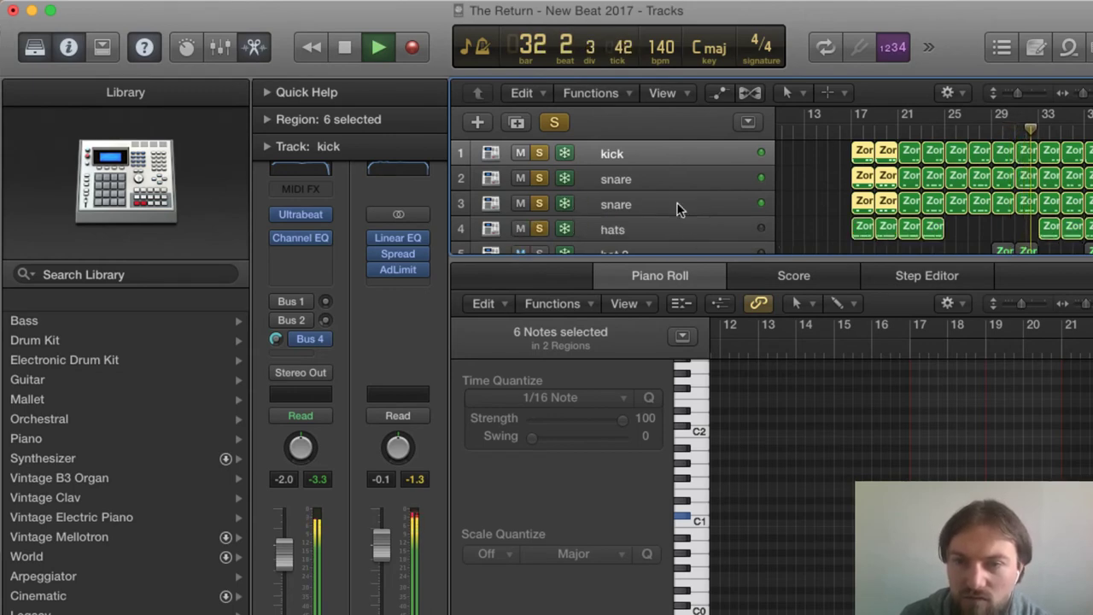
# Step: Solo the hats, select its first region, and zoom the arrangement around bars 16–24
pyautogui.click(849, 132)
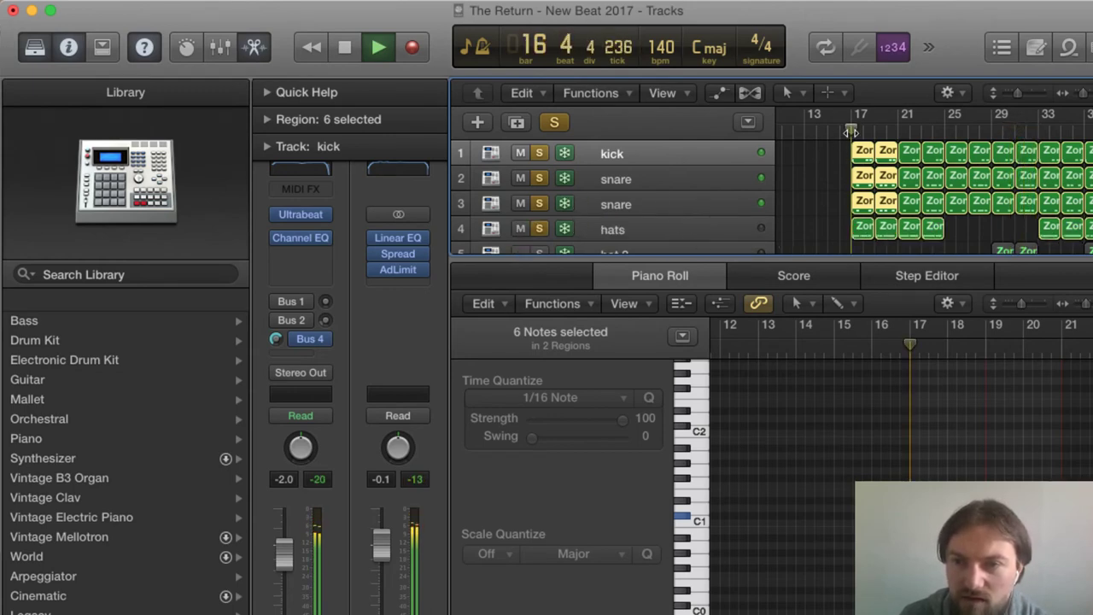
pyautogui.click(859, 229)
pyautogui.press('space')
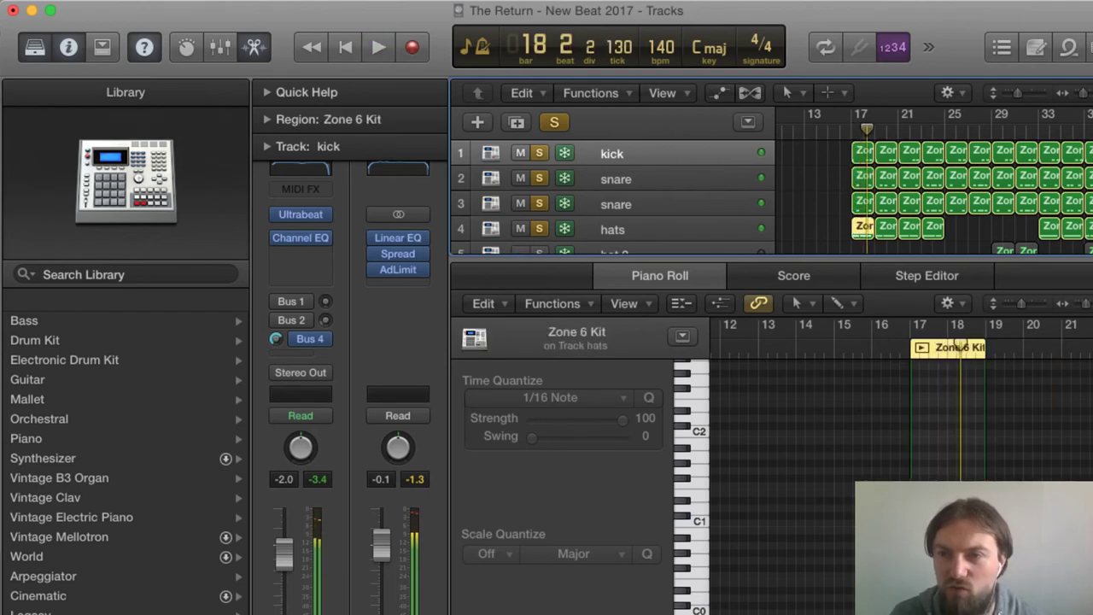
pyautogui.click(1078, 96)
pyautogui.moveTo(1017, 93); pyautogui.dragTo(1023, 96)
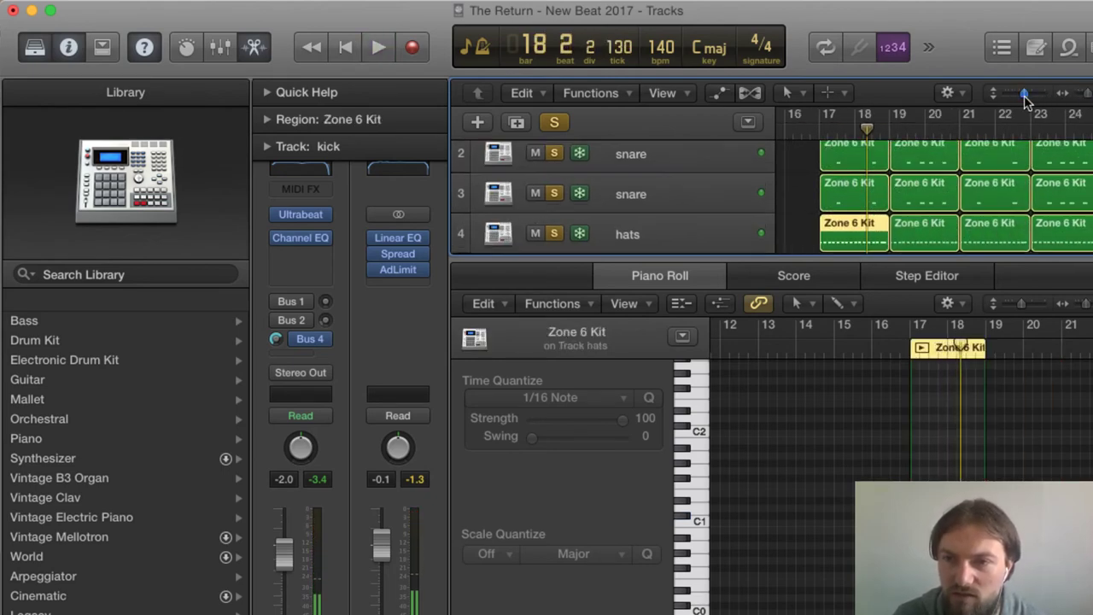
pyautogui.press('space')
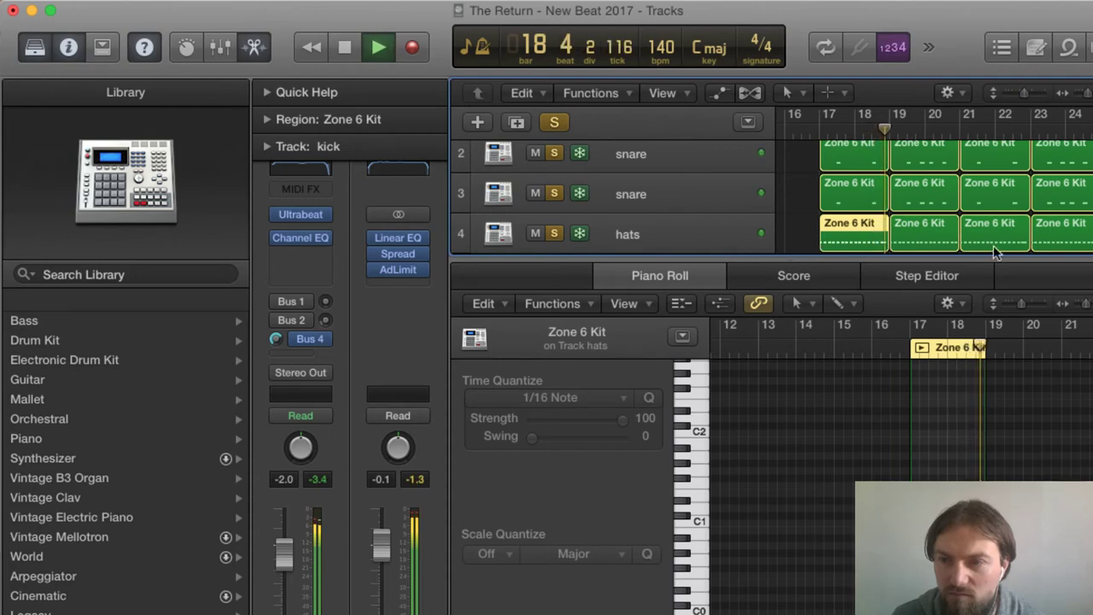
pyautogui.press('space')
# Step: Zoom the note editor in horizontally to bring the hats notes into view
pyautogui.click(1086, 304)
pyautogui.click(1088, 305)
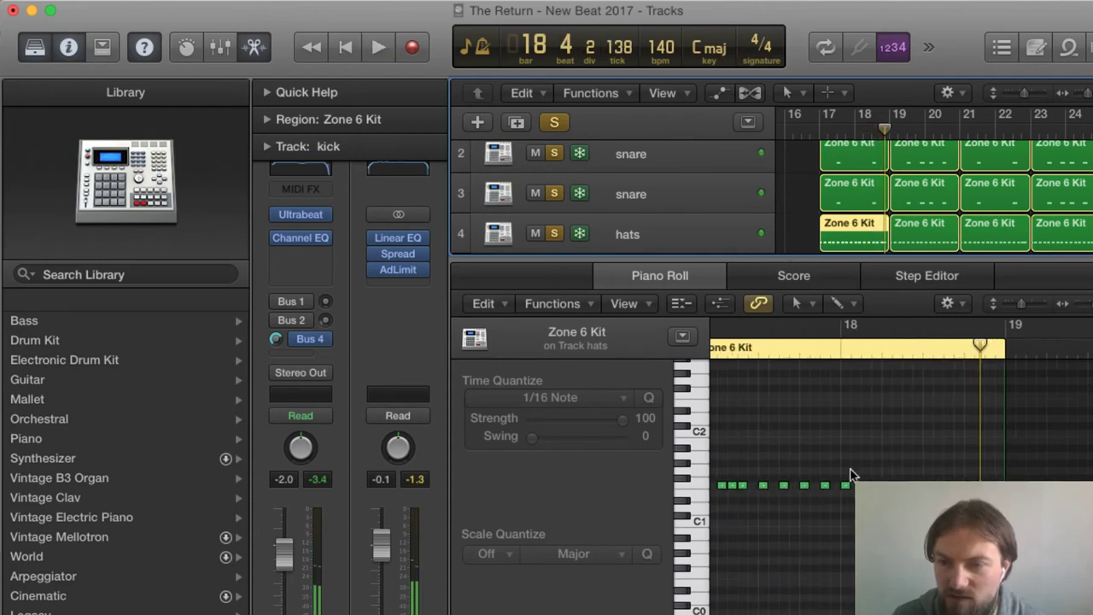
pyautogui.hscroll(-3, 858, 474)
pyautogui.scroll(3, 943, 412)
pyautogui.hscroll(-2, 942, 411)
pyautogui.hscroll(1, 1004, 372)
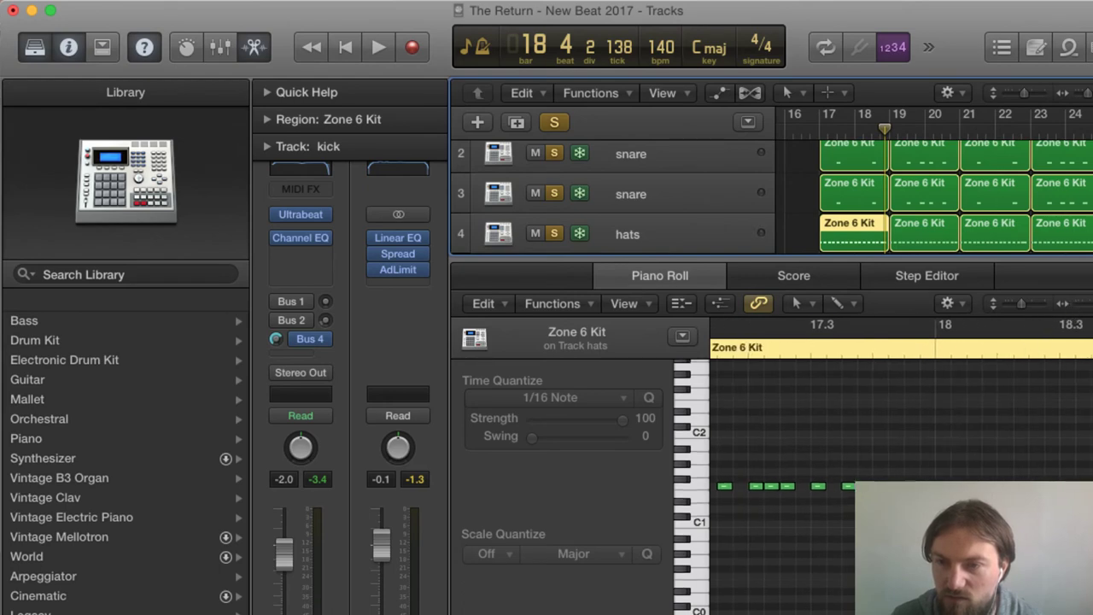
pyautogui.scroll(-4, 976, 452)
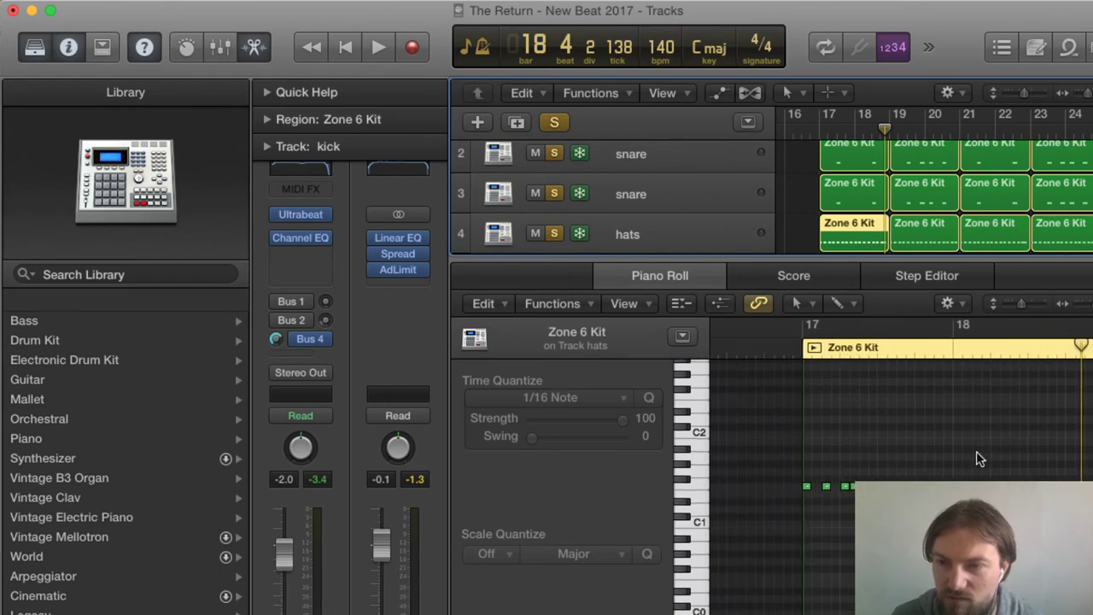
pyautogui.hscroll(3, 934, 453)
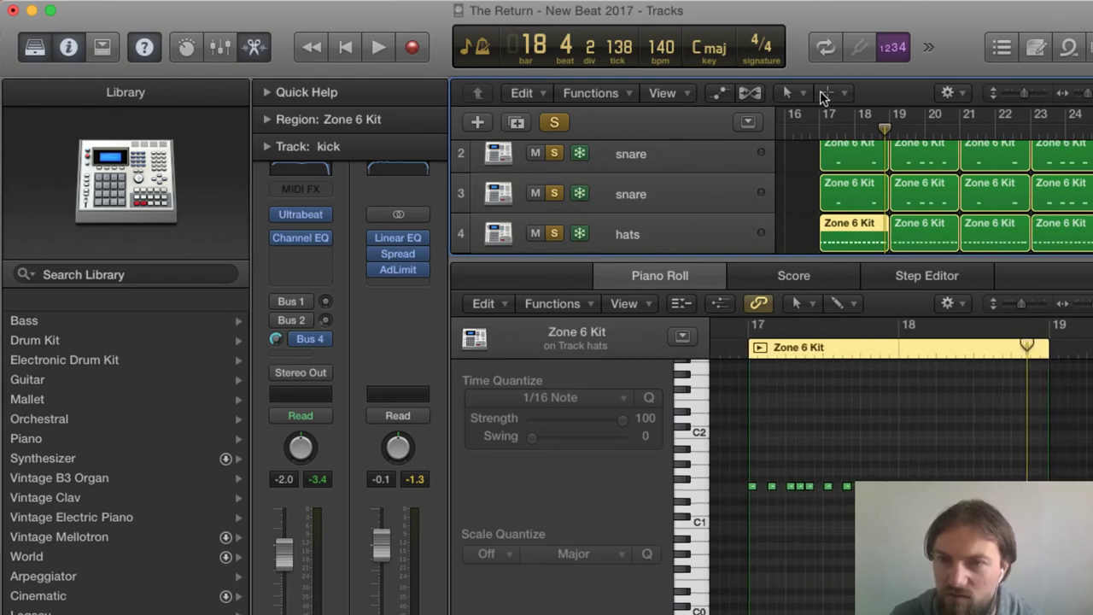
# Step: Loop bars 17–19 and audition the hats pattern several times, then hide the editor
pyautogui.moveTo(822, 121); pyautogui.dragTo(890, 122)
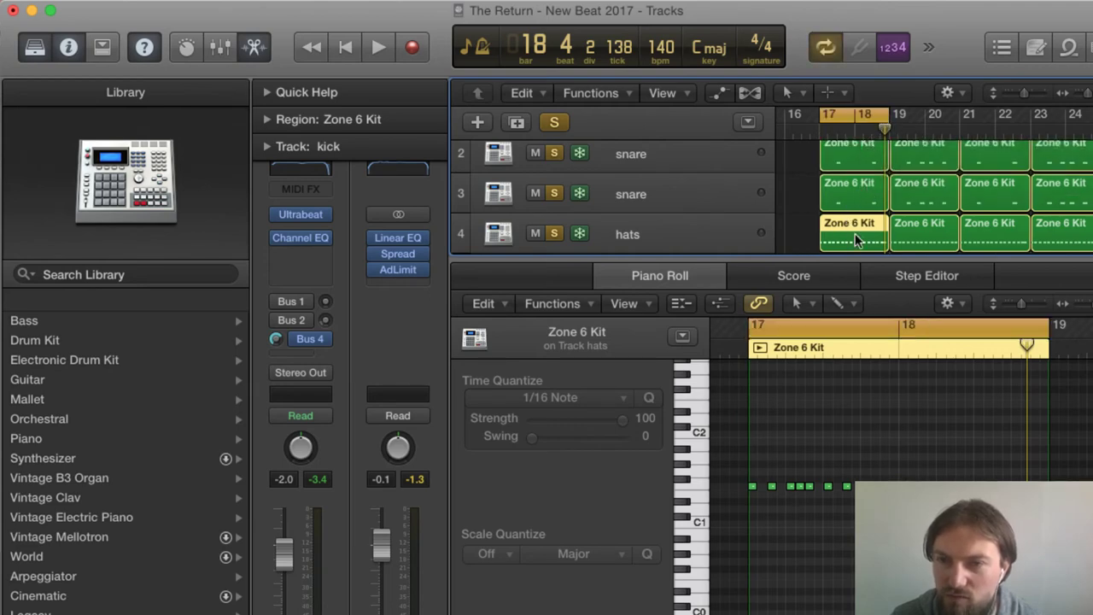
pyautogui.press('space')
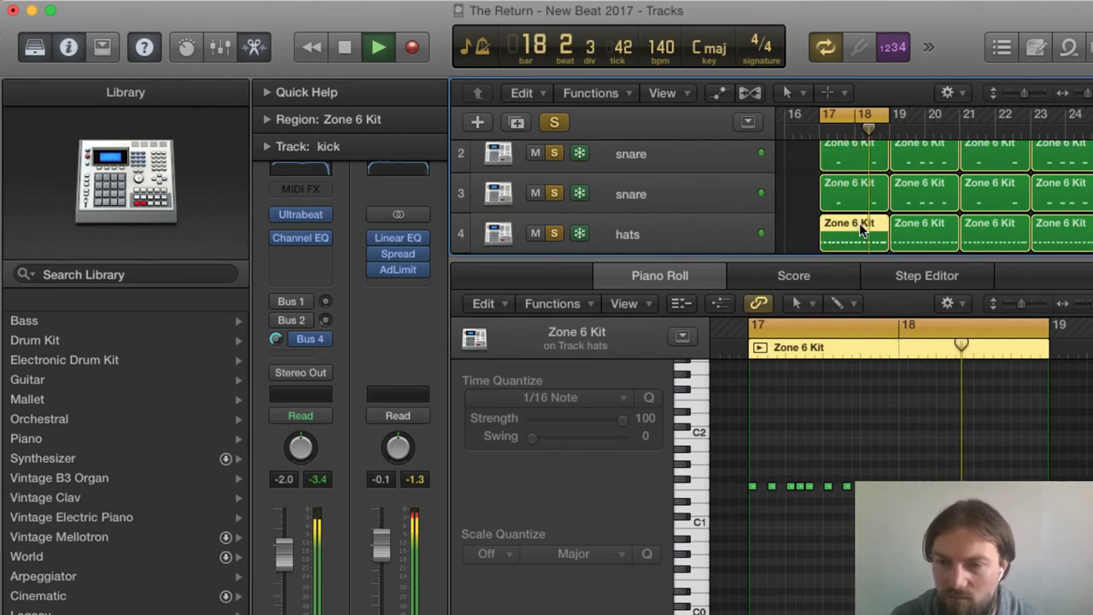
pyautogui.press('space')
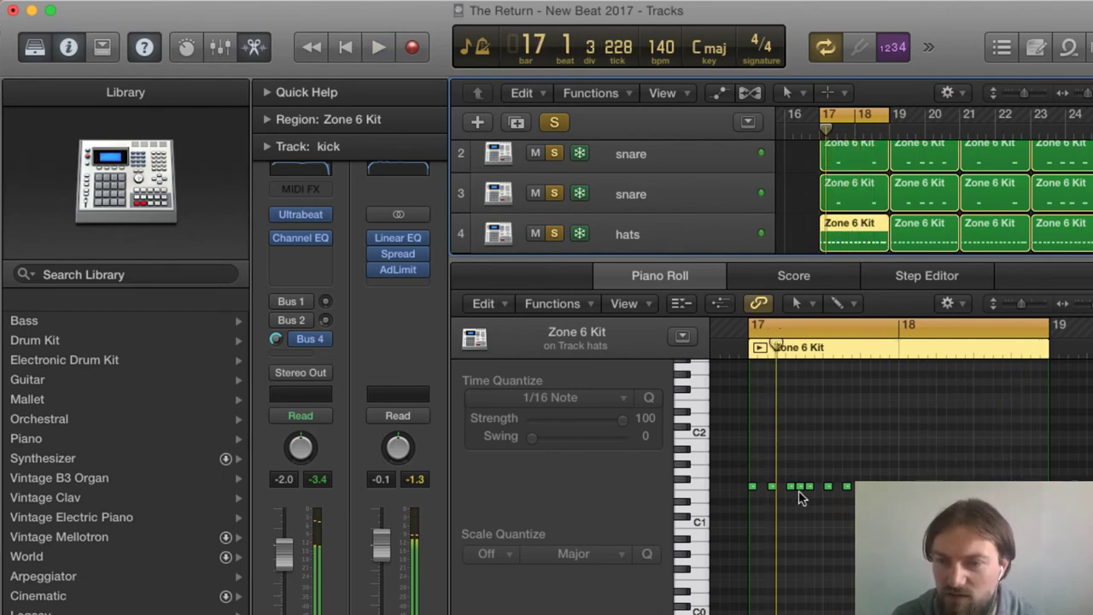
pyautogui.press('space')
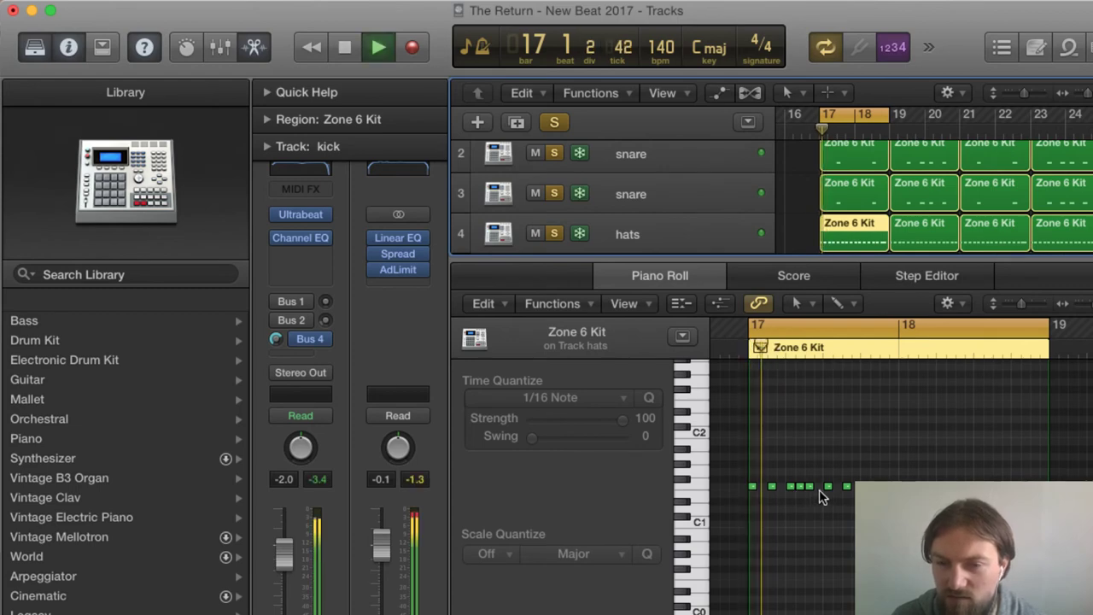
pyautogui.press('space')
pyautogui.press('space')
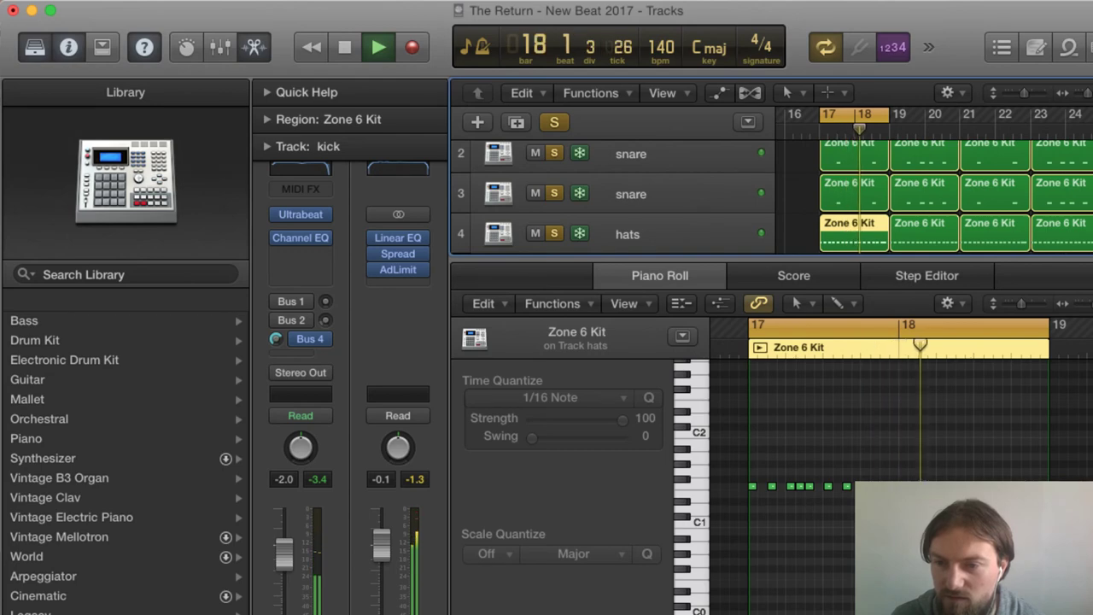
pyautogui.press('space')
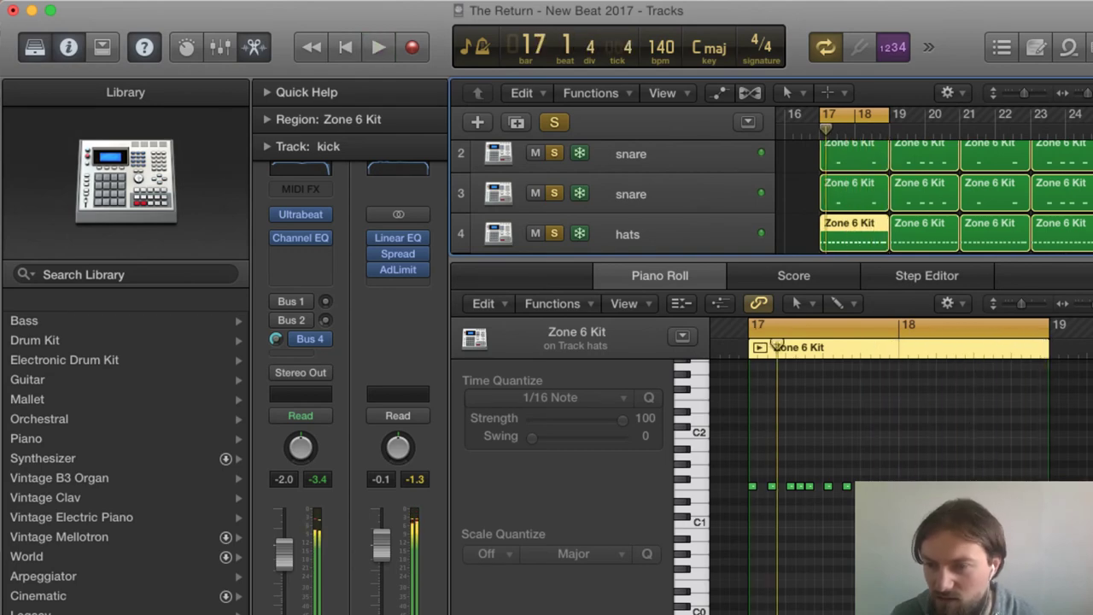
pyautogui.press('space')
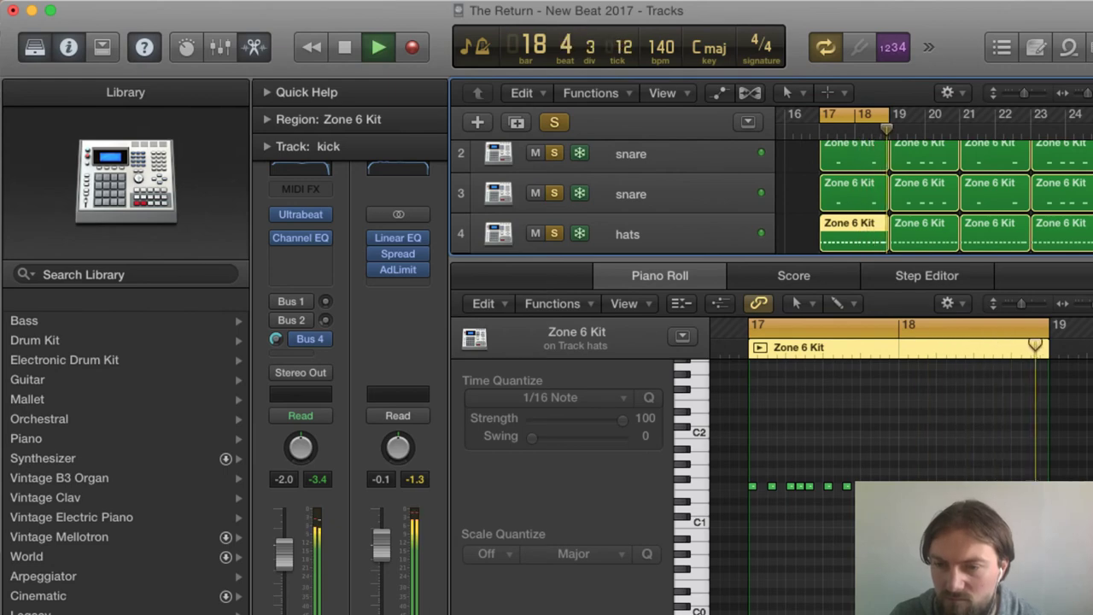
pyautogui.press('space')
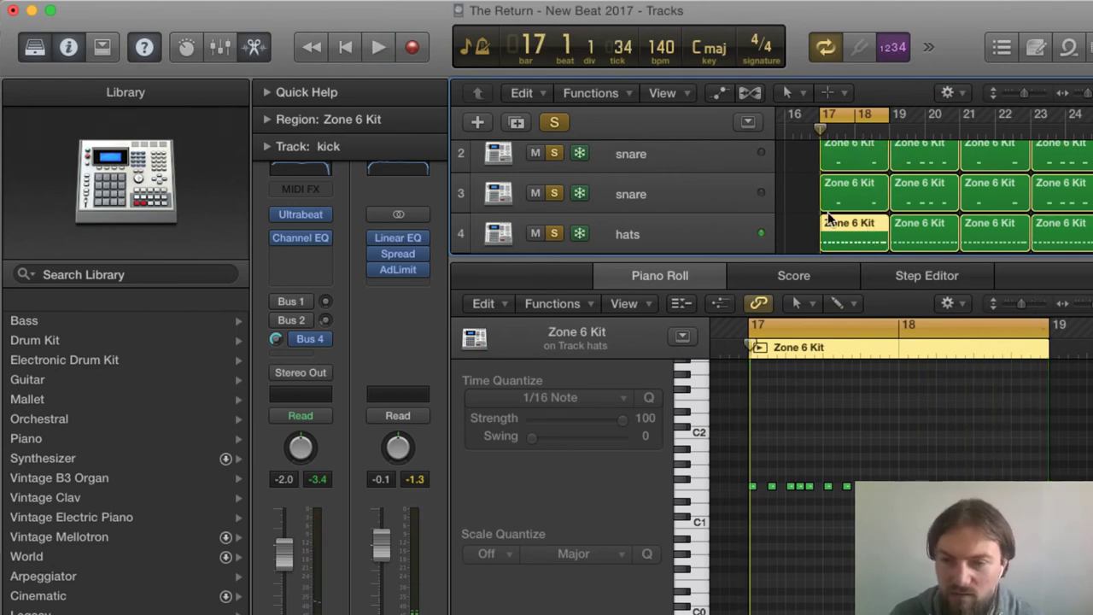
pyautogui.press('x')
pyautogui.press('x')
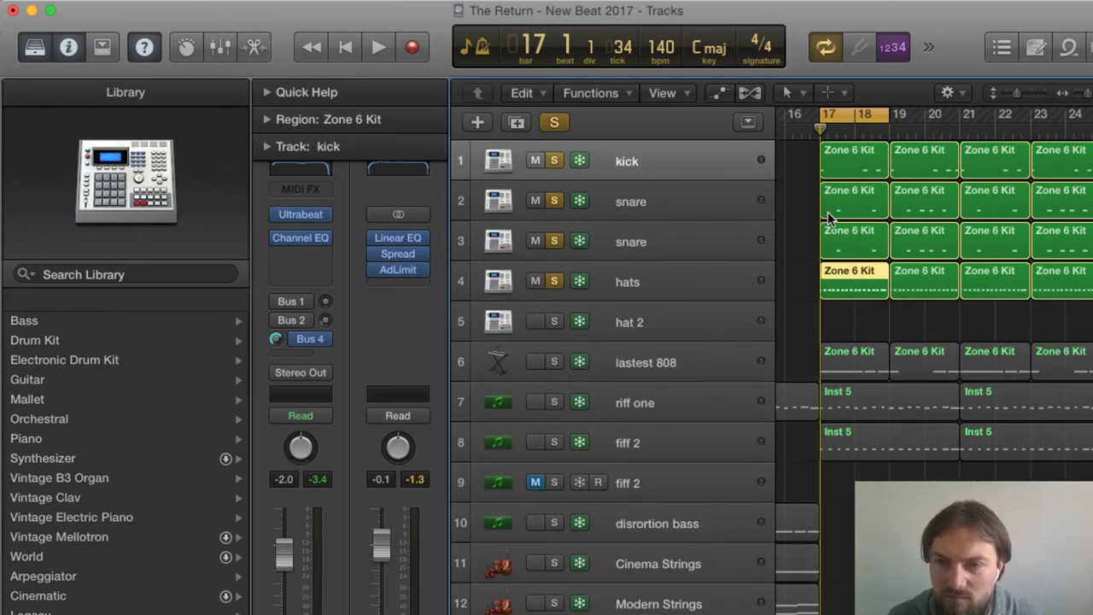
# Step: Solo the lastest 808 track and open its bar-17 region in the Piano Roll
pyautogui.click(557, 363)
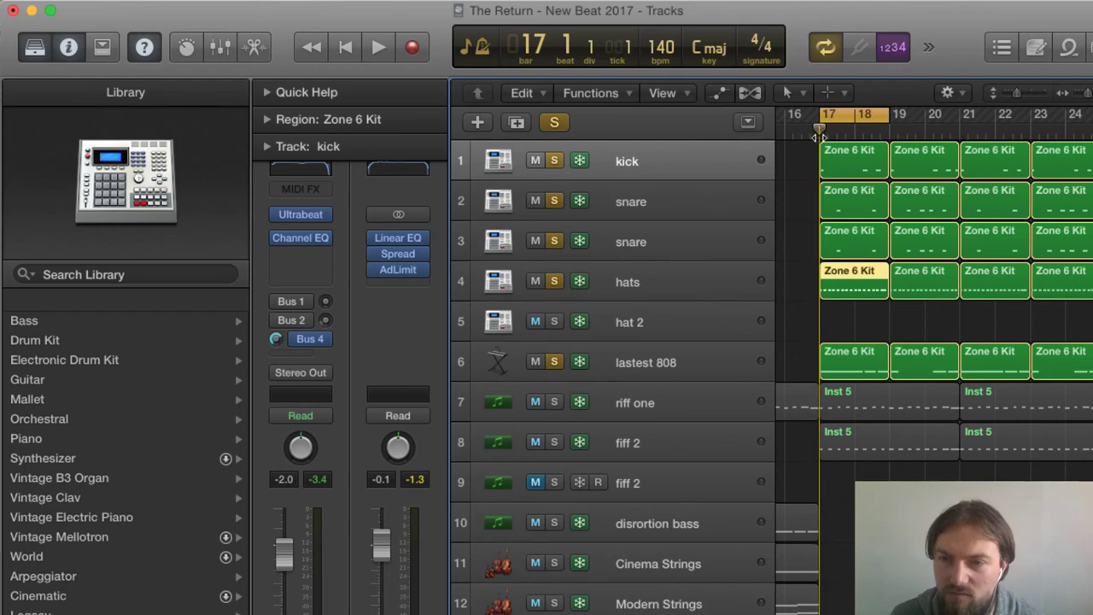
pyautogui.press('space')
pyautogui.click(841, 363)
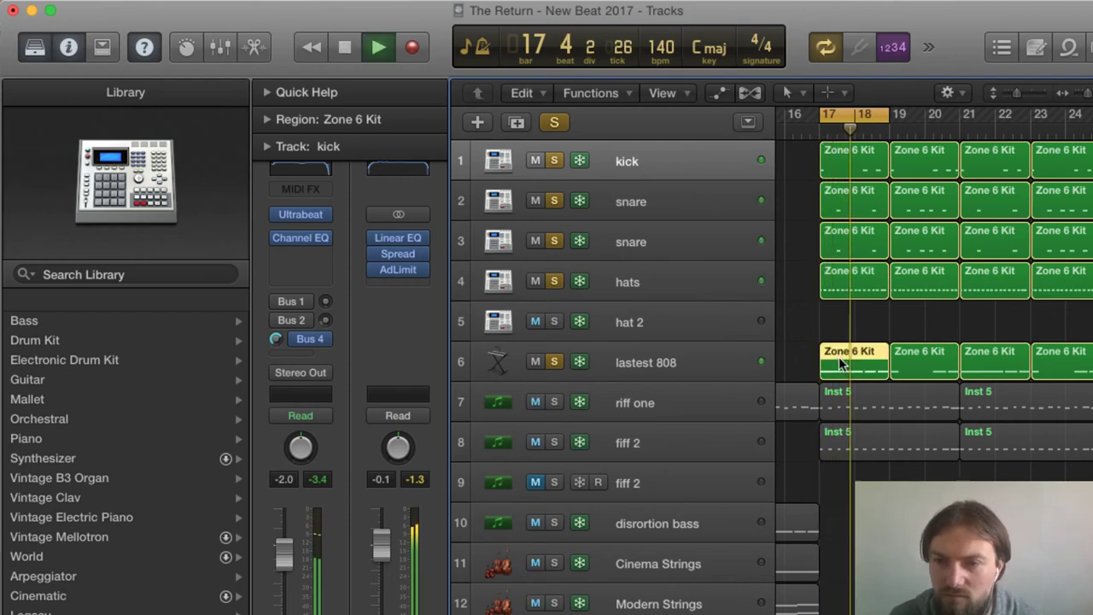
pyautogui.doubleClick(841, 363)
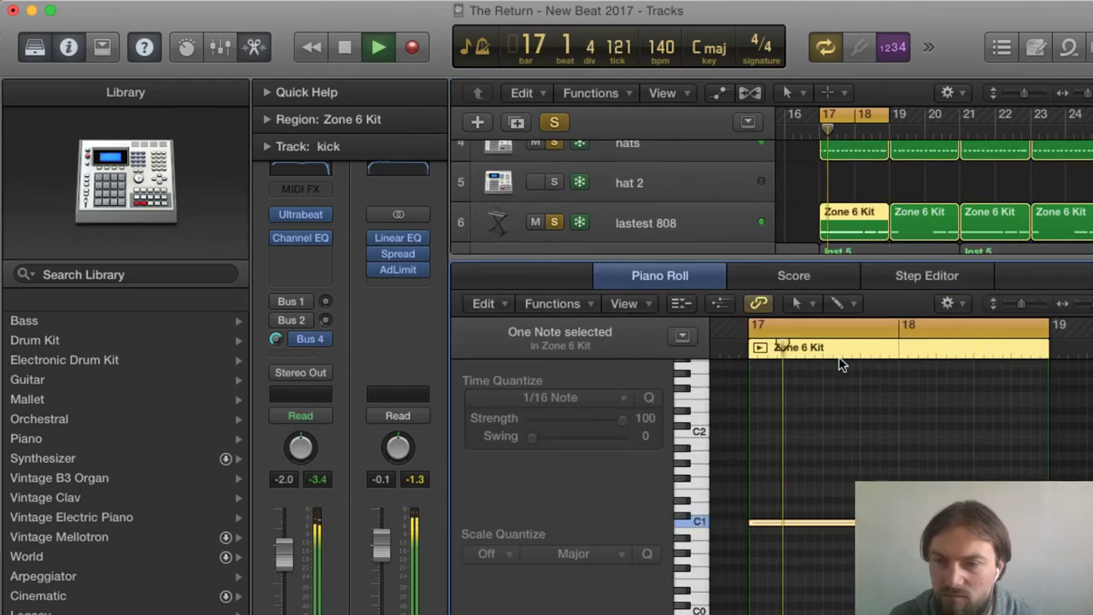
pyautogui.press('space')
# Step: Set the cycle range to bars 17–21 over the 808 regions and play the loop
pyautogui.click(850, 117)
pyautogui.moveTo(849, 117); pyautogui.dragTo(920, 117)
pyautogui.click(916, 214)
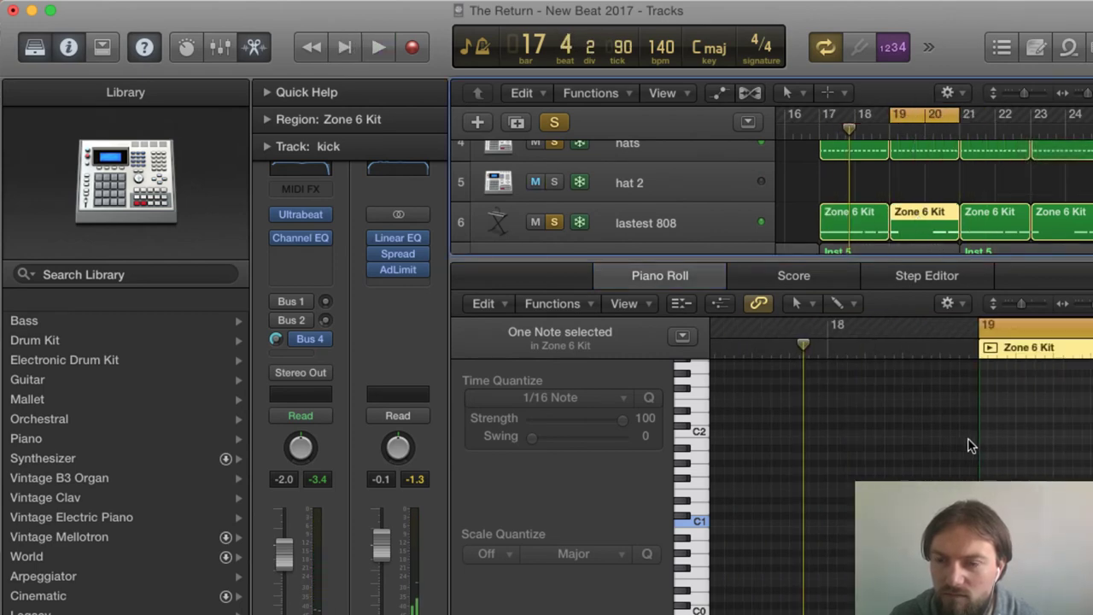
pyautogui.press('space')
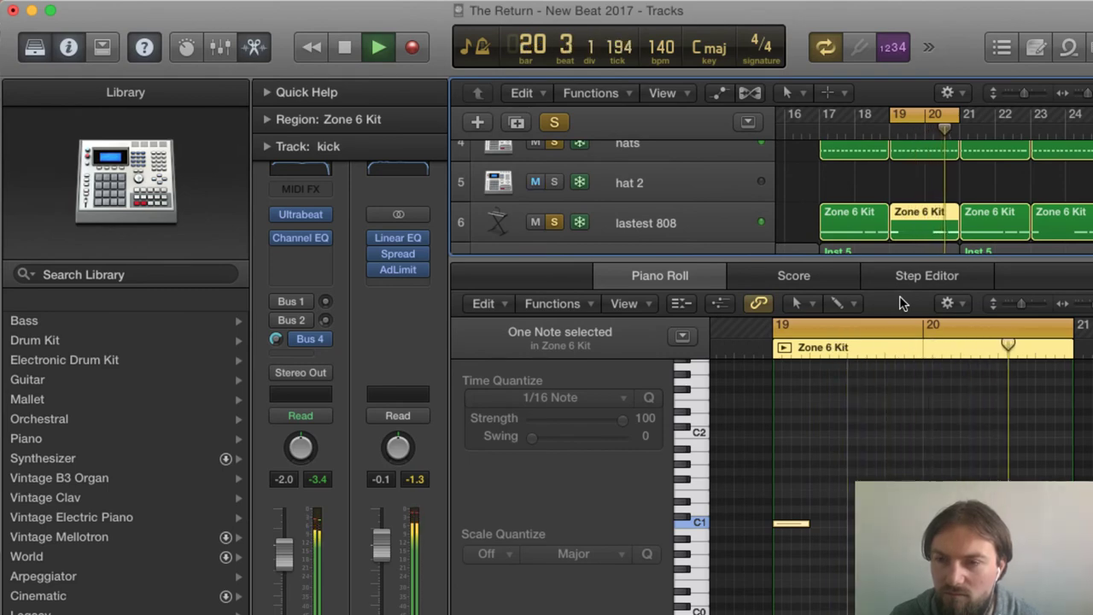
pyautogui.press('space')
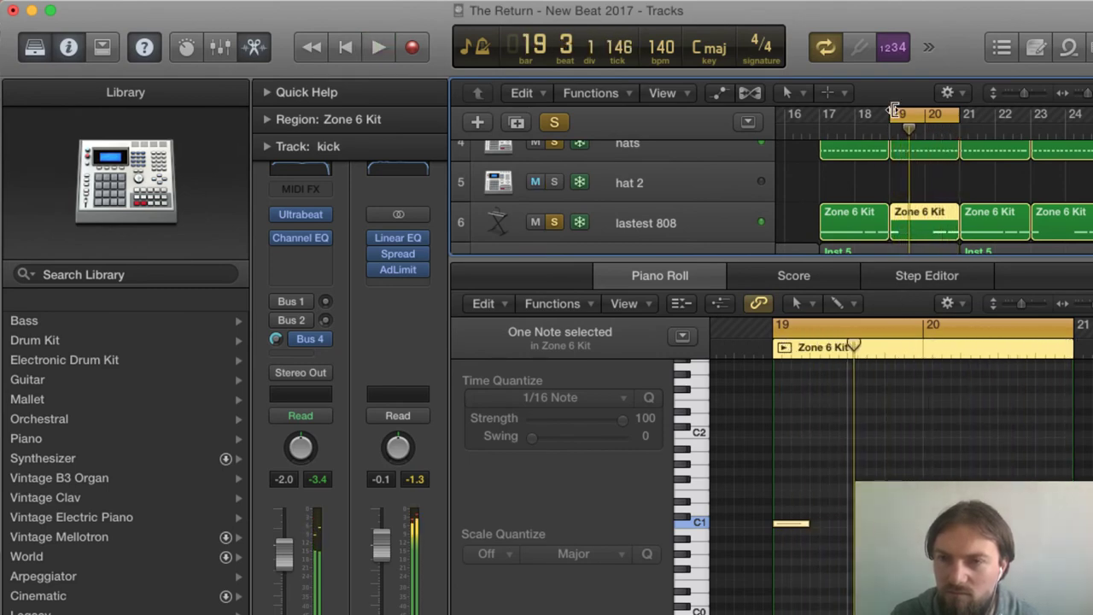
pyautogui.moveTo(846, 107); pyautogui.dragTo(1029, 114)
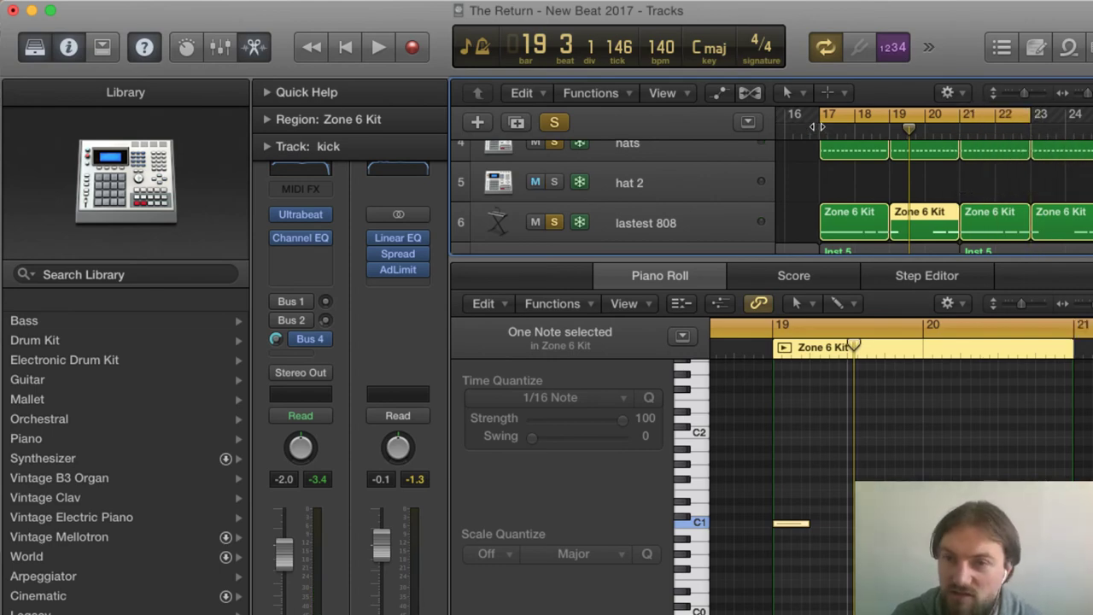
pyautogui.press('space')
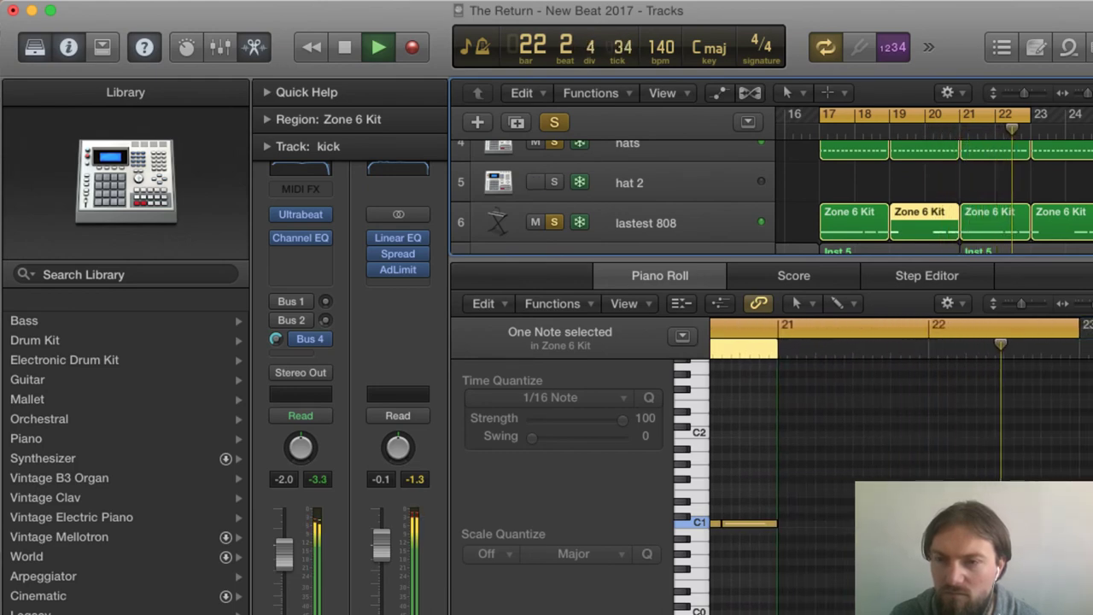
# Step: Turn off cycle, hide the editor, and review the lastest 808's Channel EQ
pyautogui.click(924, 118)
pyautogui.press('x')
pyautogui.press('x')
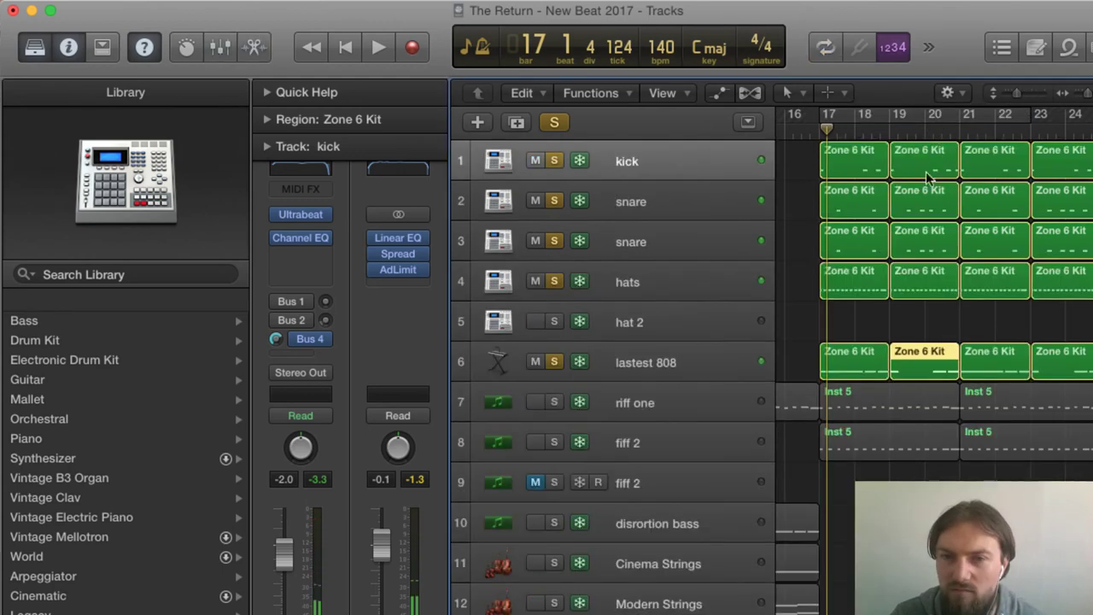
pyautogui.click(669, 380)
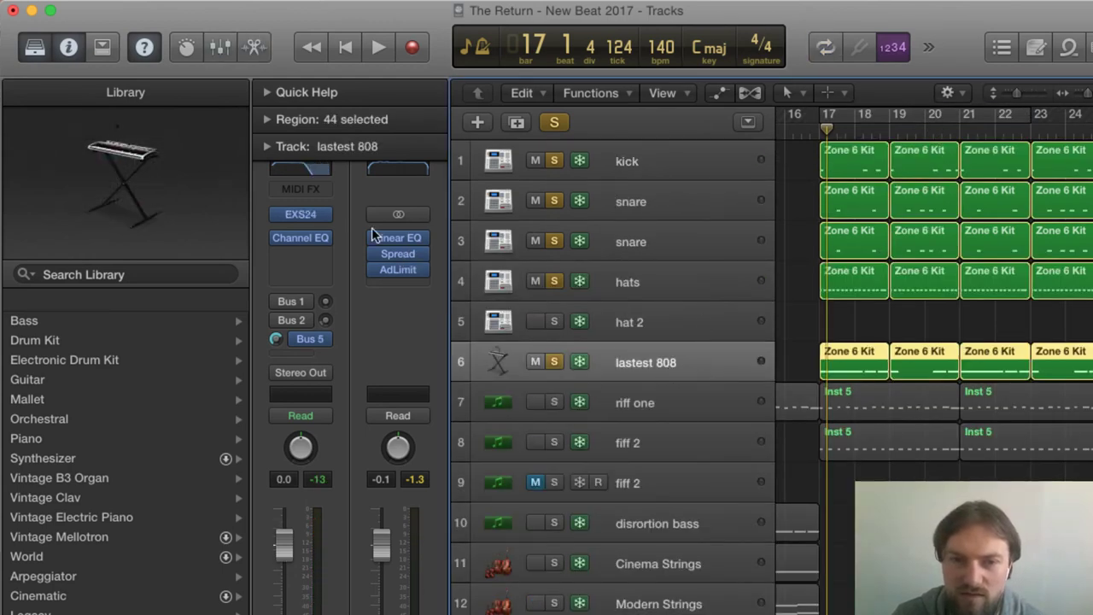
pyautogui.click(320, 174)
pyautogui.moveTo(213, 52); pyautogui.dragTo(521, 308)
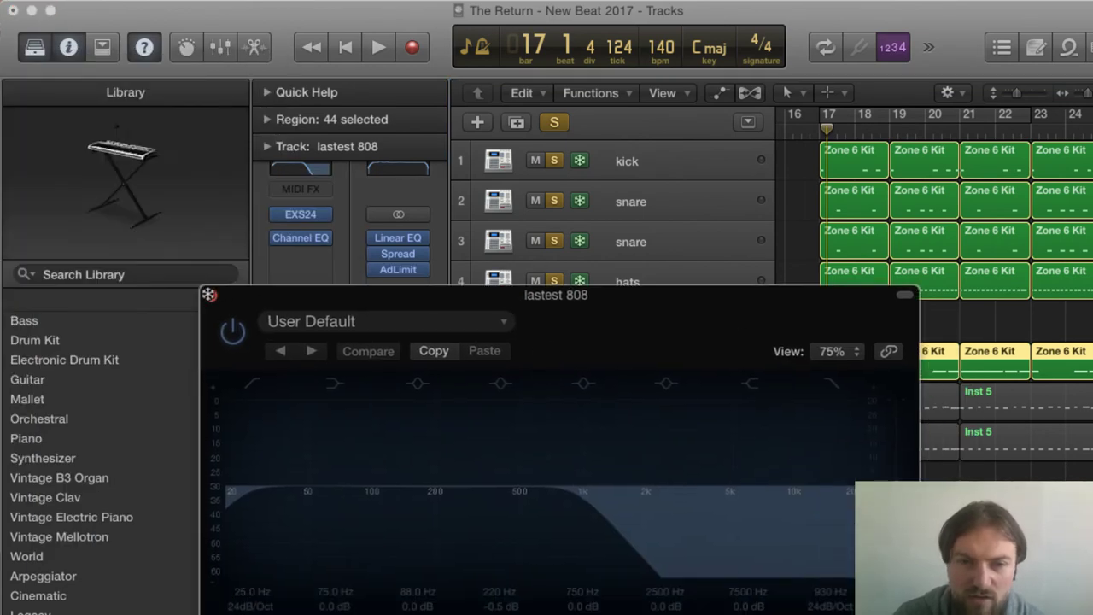
pyautogui.click(209, 295)
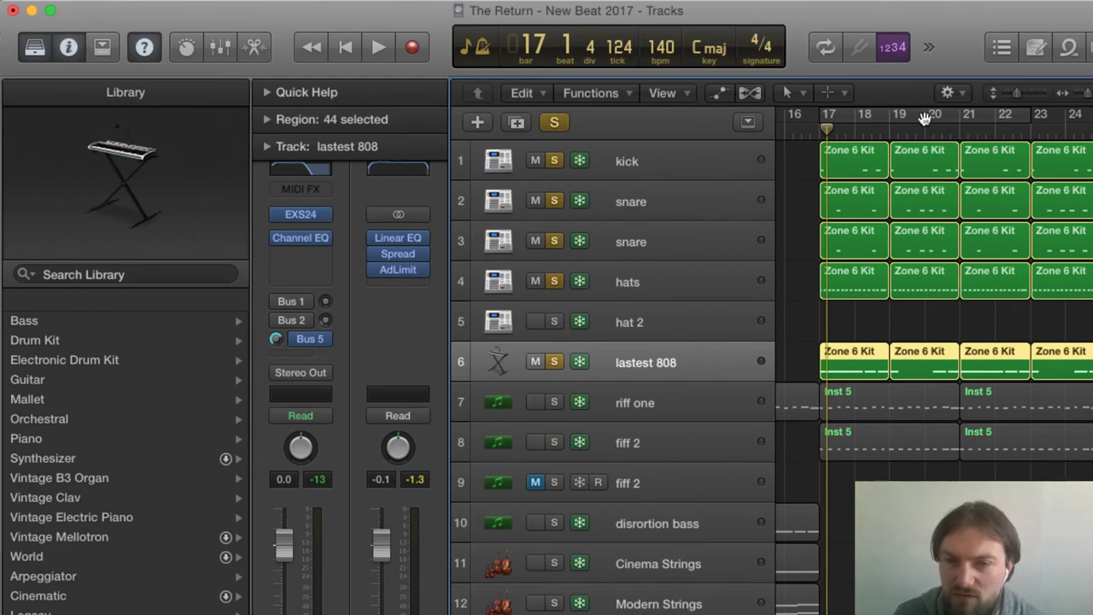
# Step: Solo hat 2 as well and play its notes from around bar 29
pyautogui.hscroll(10, 842, 329)
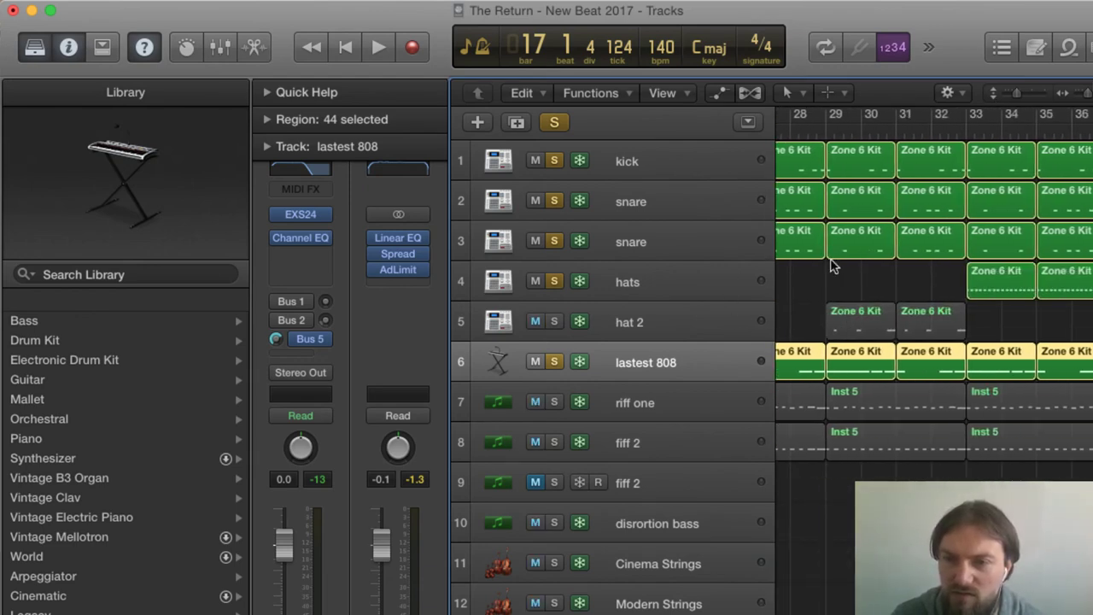
pyautogui.click(555, 323)
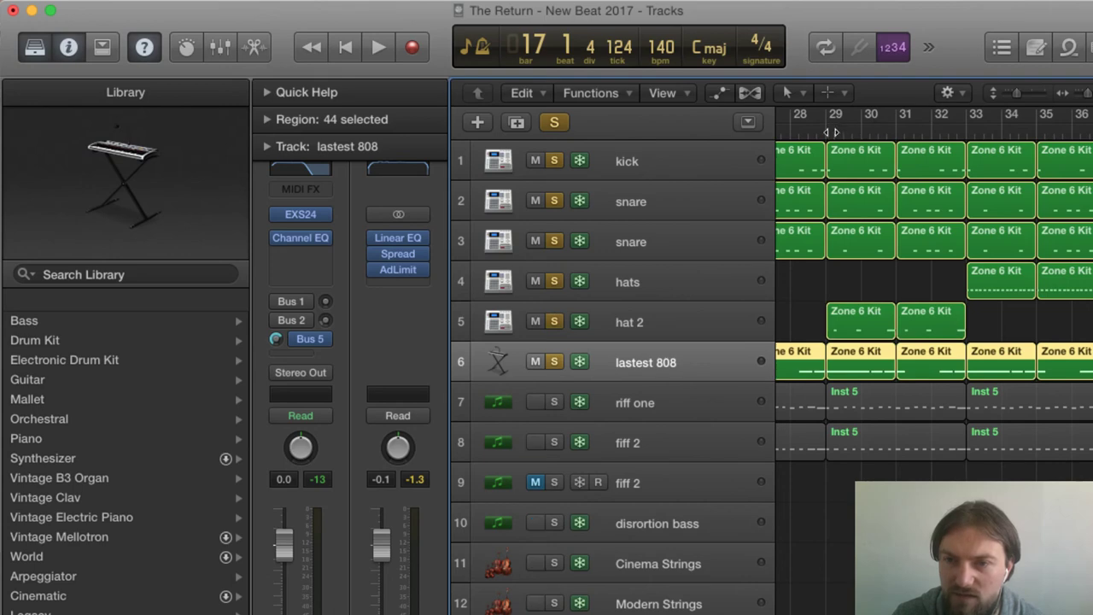
pyautogui.doubleClick(828, 132)
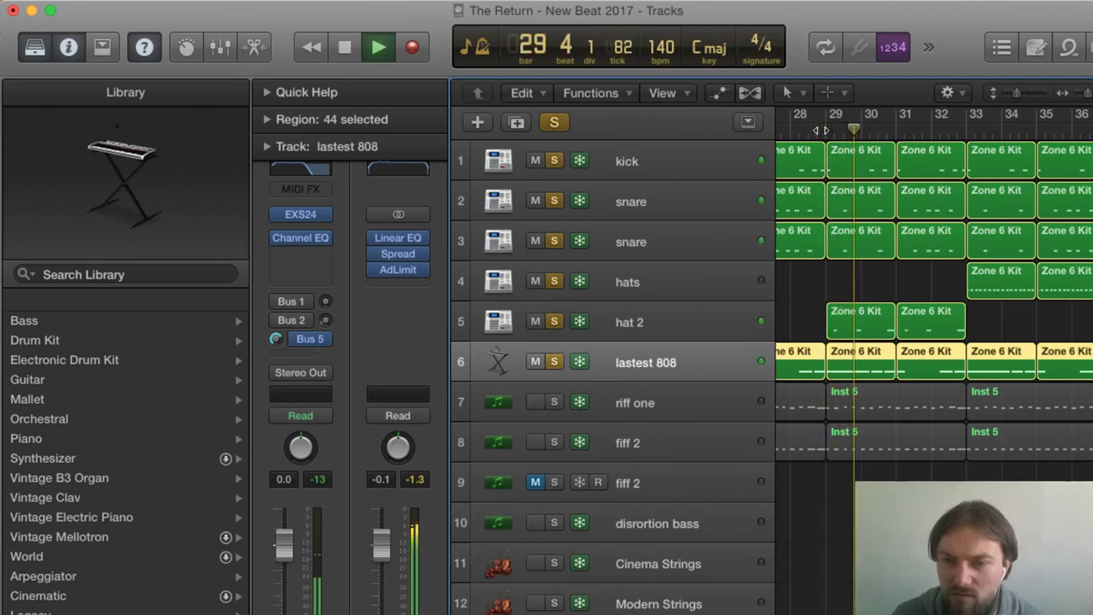
pyautogui.press('space')
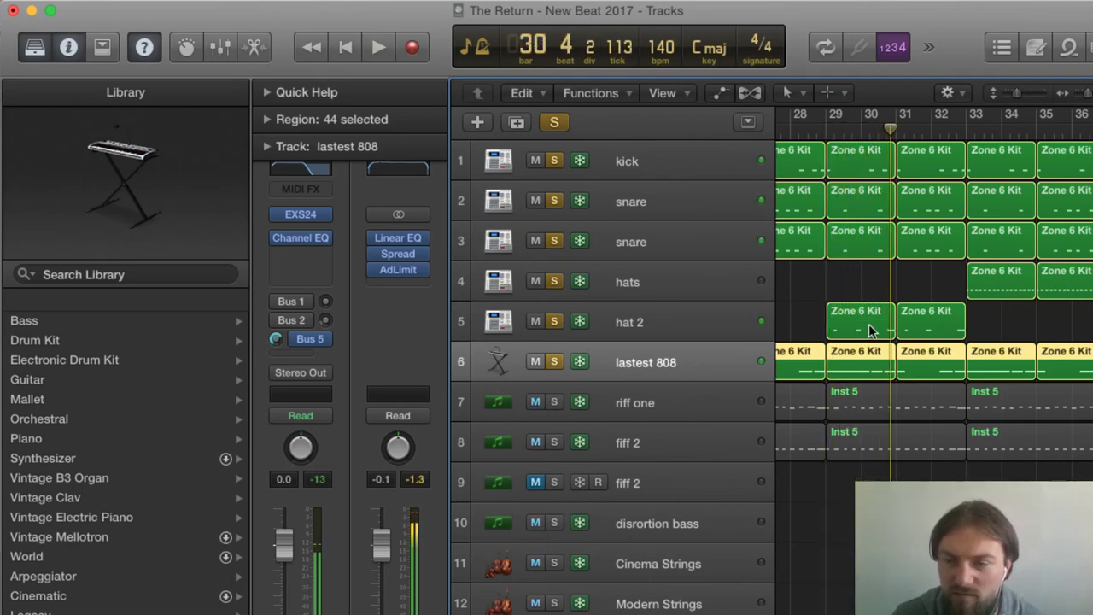
pyautogui.doubleClick(867, 330)
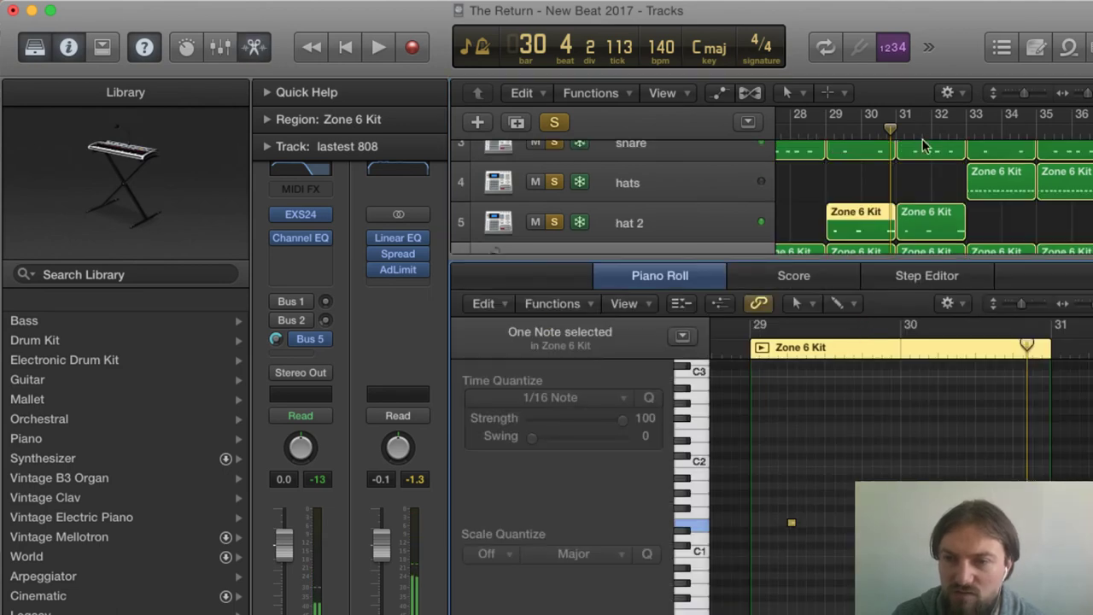
pyautogui.doubleClick(822, 129)
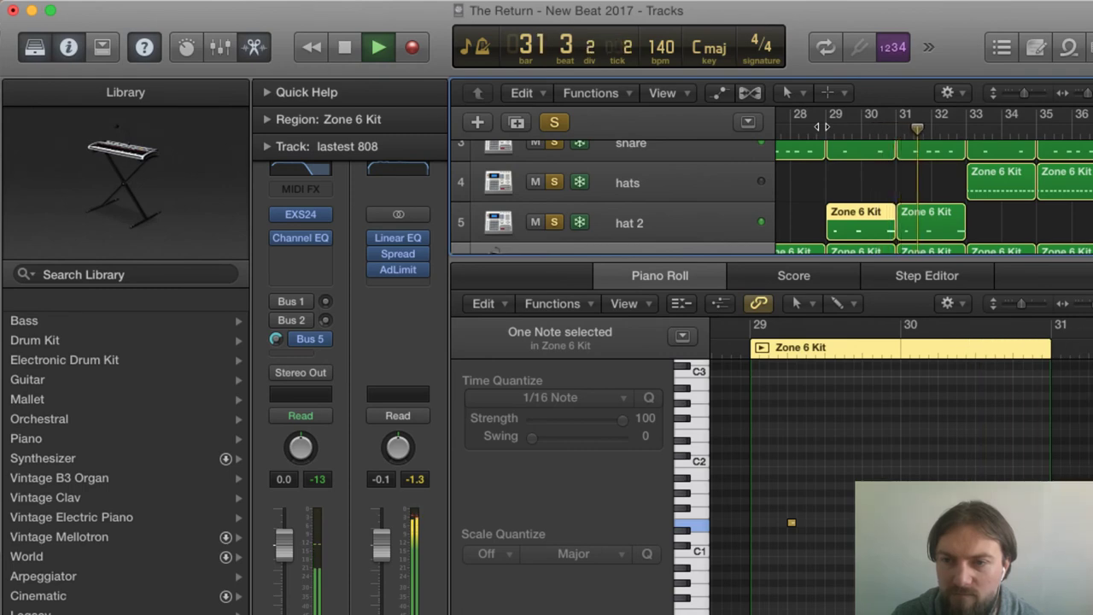
pyautogui.press('space')
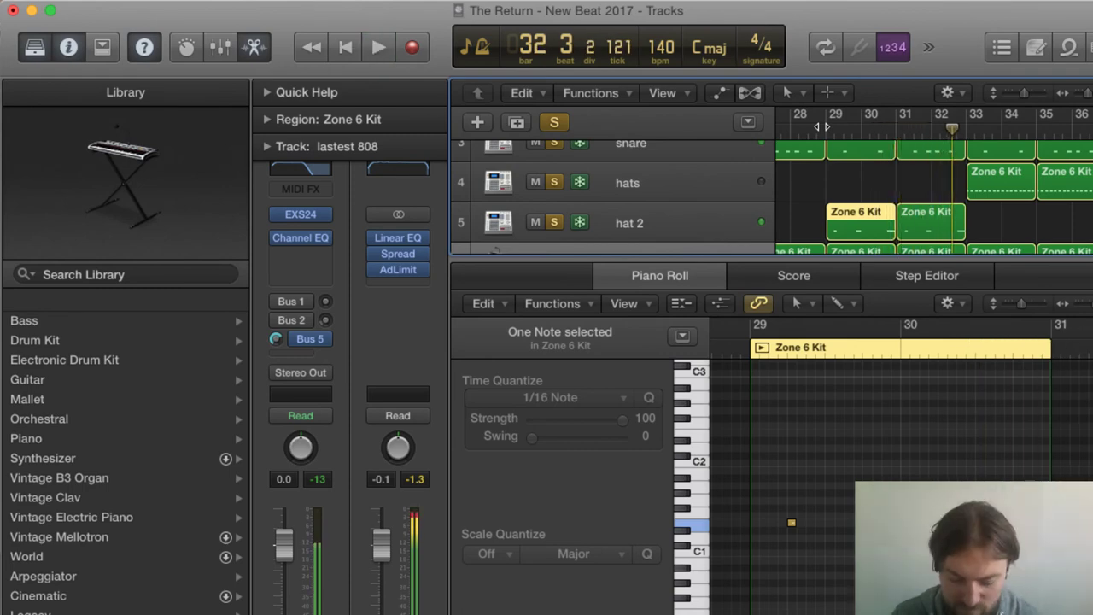
# Step: Clear all track solos and return to the full track list
pyautogui.press('x')
pyautogui.press('x')
pyautogui.press('x')
pyautogui.press('x')
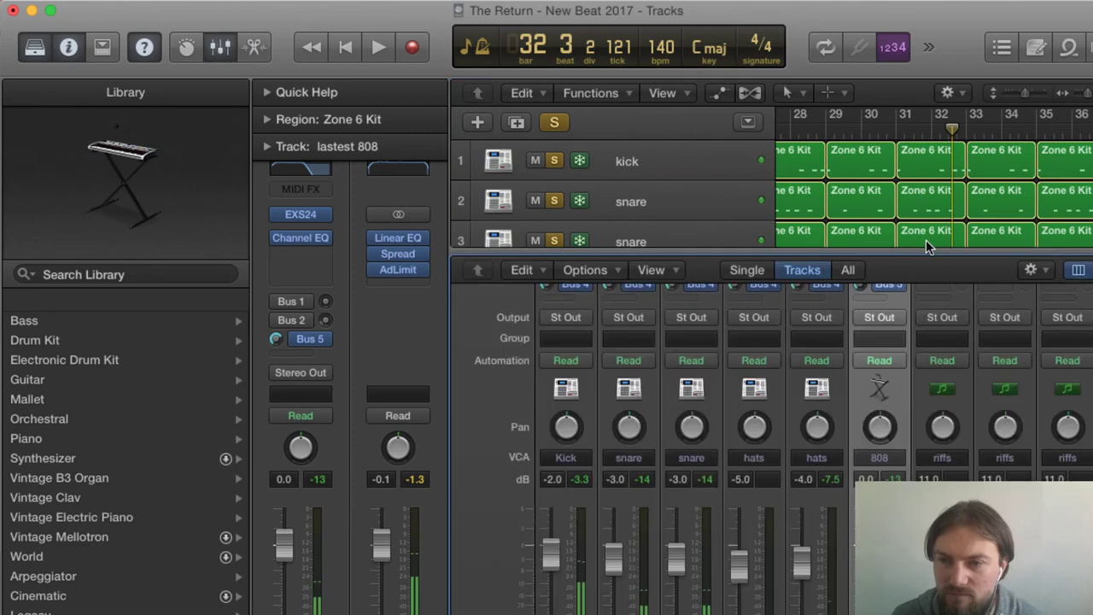
pyautogui.press('x')
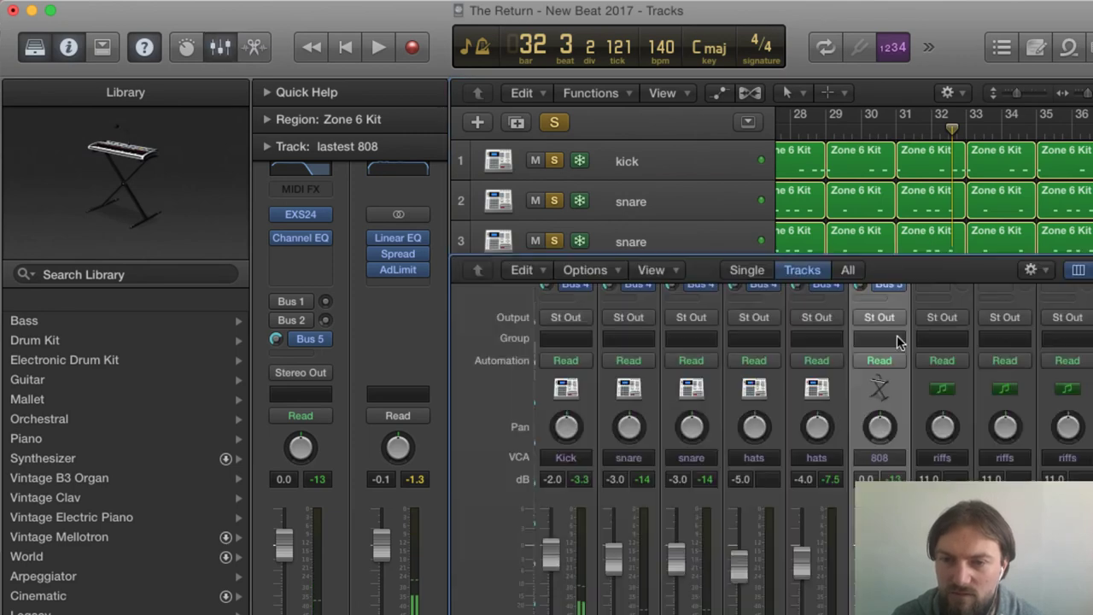
pyautogui.click(555, 122)
pyautogui.press('x')
pyautogui.press('x')
pyautogui.press('x')
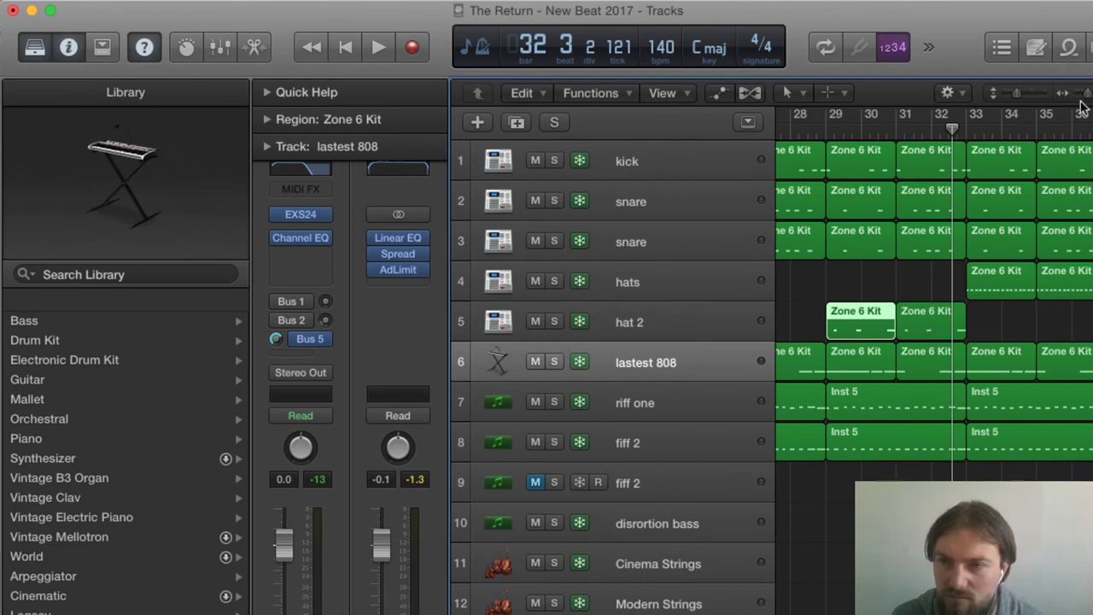
# Step: Zoom the arrangement out and play through the song from bar 17
pyautogui.moveTo(1086, 94); pyautogui.dragTo(1010, 96)
pyautogui.hscroll(-5, 946, 227)
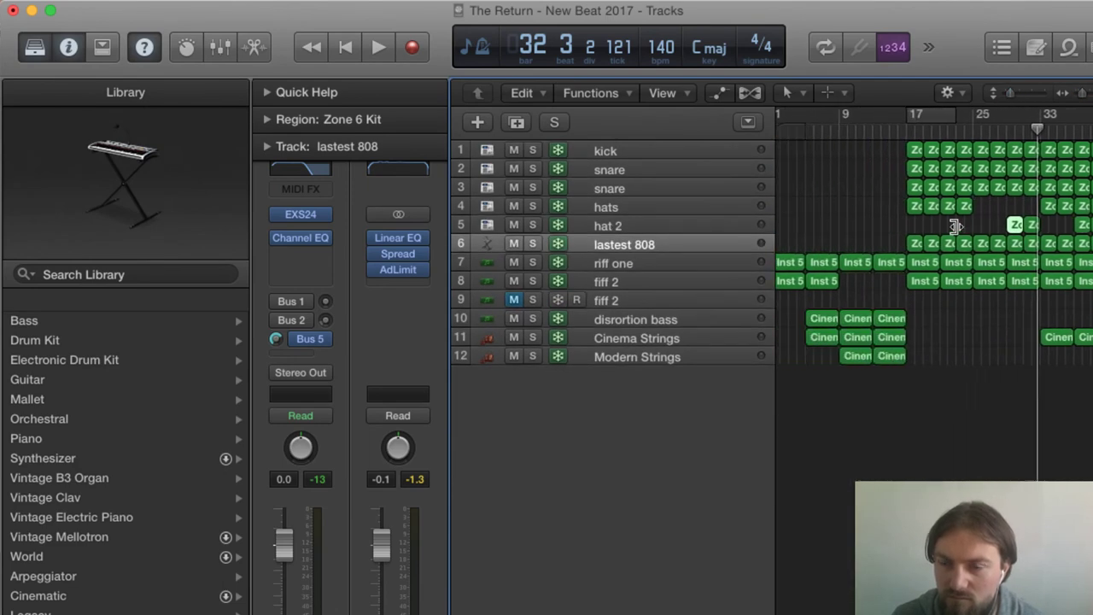
pyautogui.hscroll(5, 986, 219)
pyautogui.press('space')
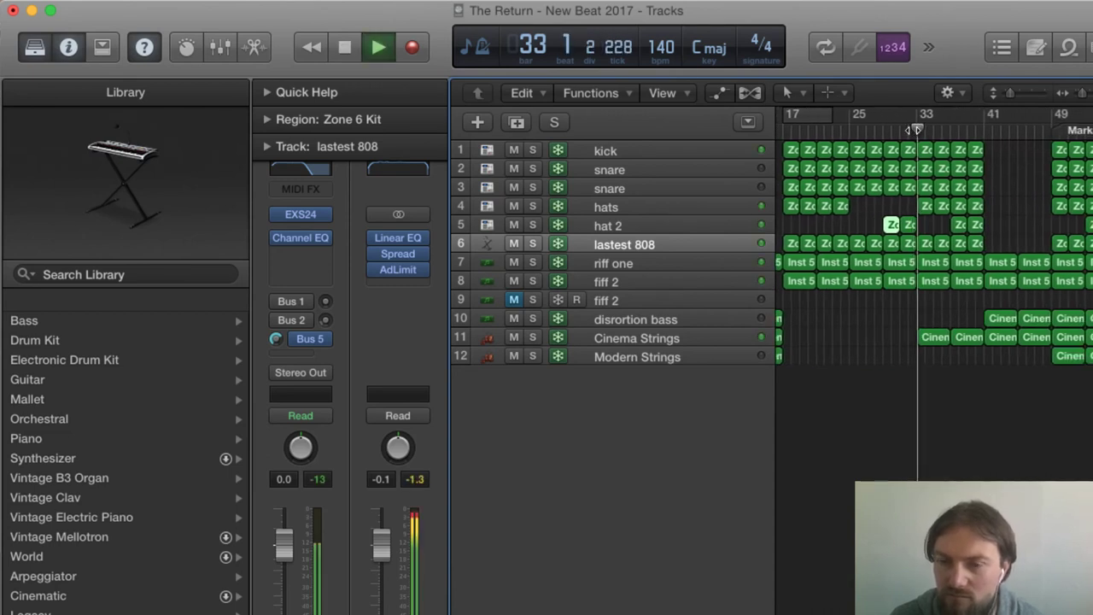
pyautogui.press('space')
pyautogui.hscroll(-3, 906, 177)
pyautogui.hscroll(3, 915, 184)
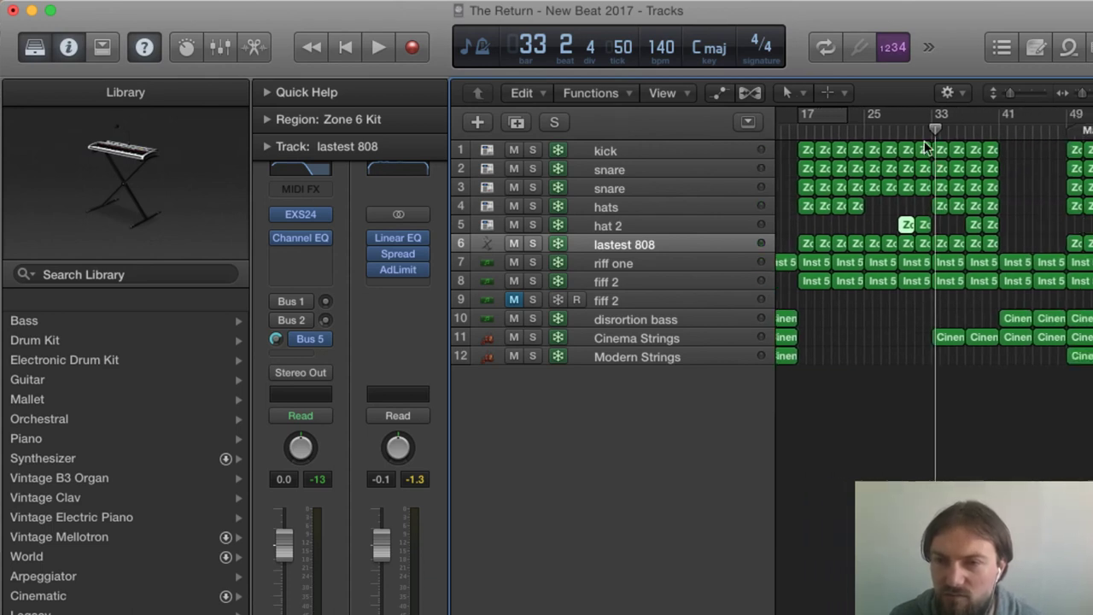
pyautogui.click(798, 130)
pyautogui.press('space')
pyautogui.press('space')
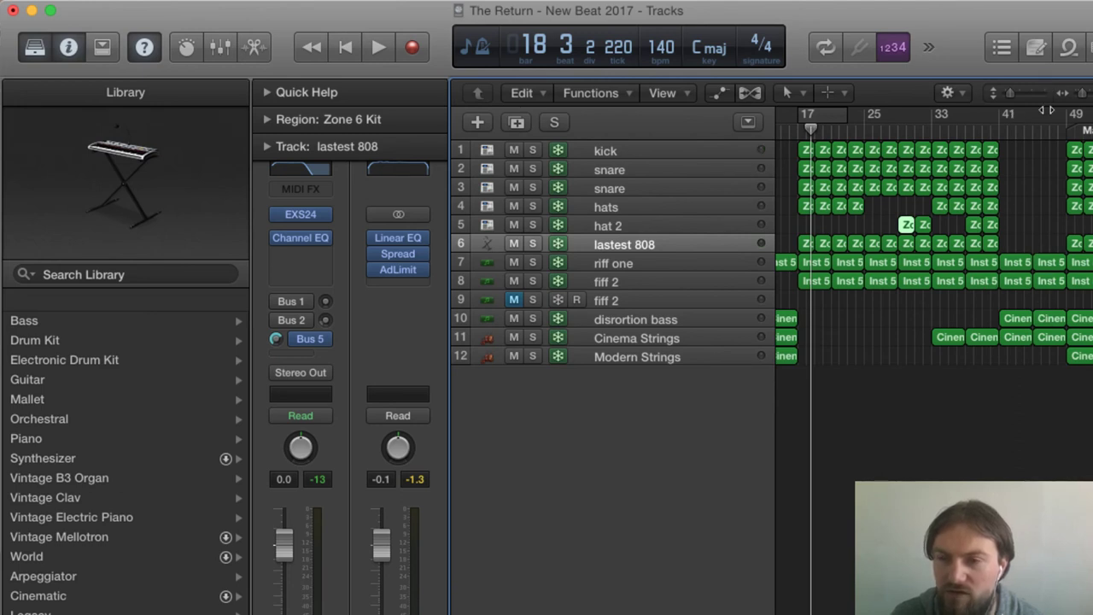
pyautogui.hscroll(5, 1046, 159)
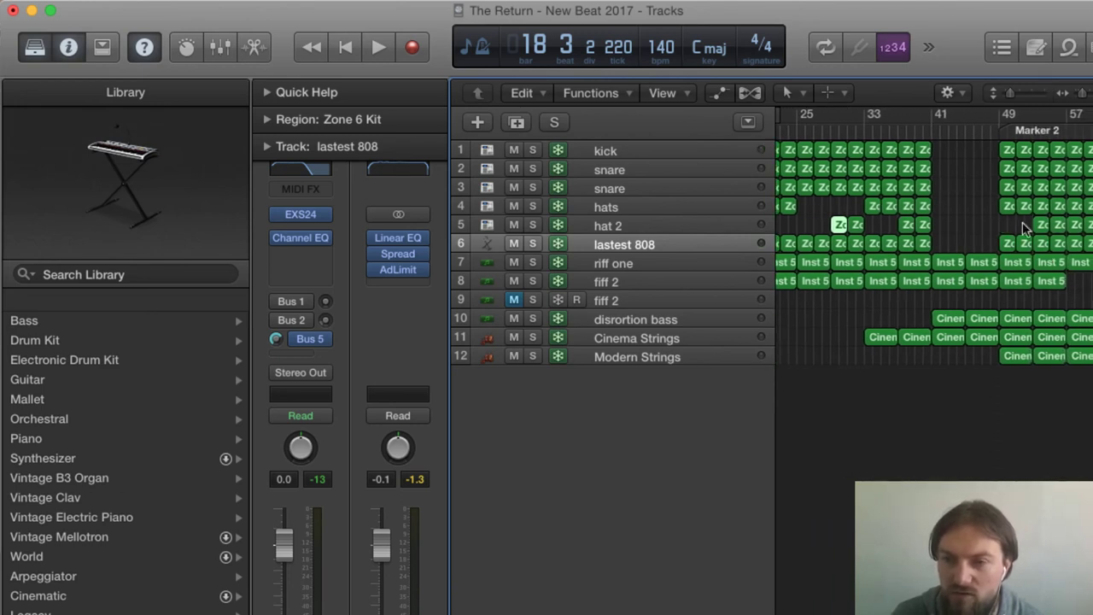
pyautogui.hscroll(10, 1001, 248)
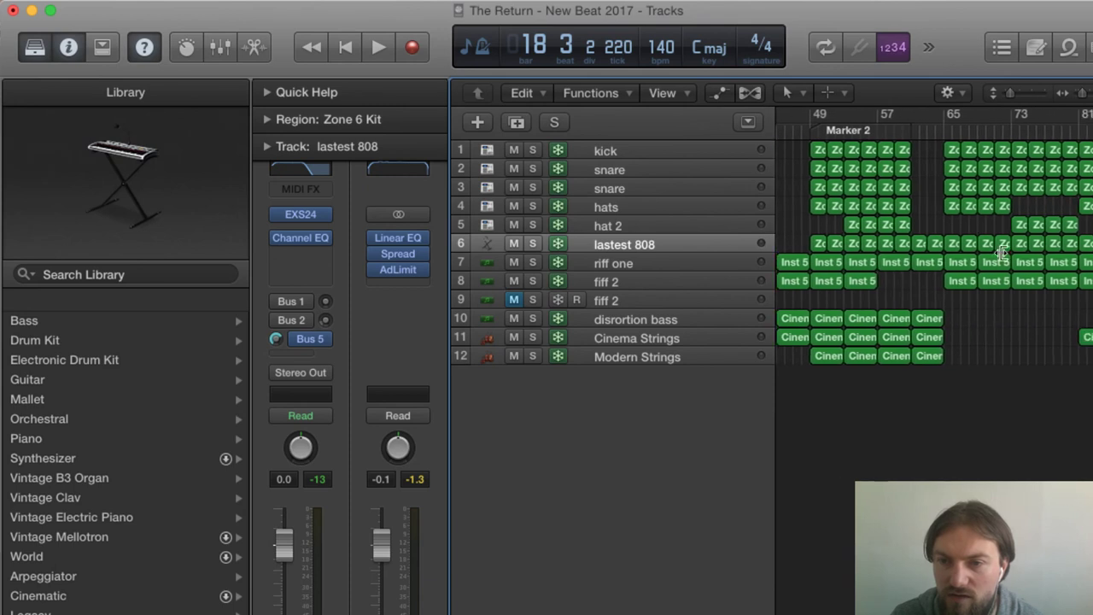
pyautogui.hscroll(-10, 1000, 248)
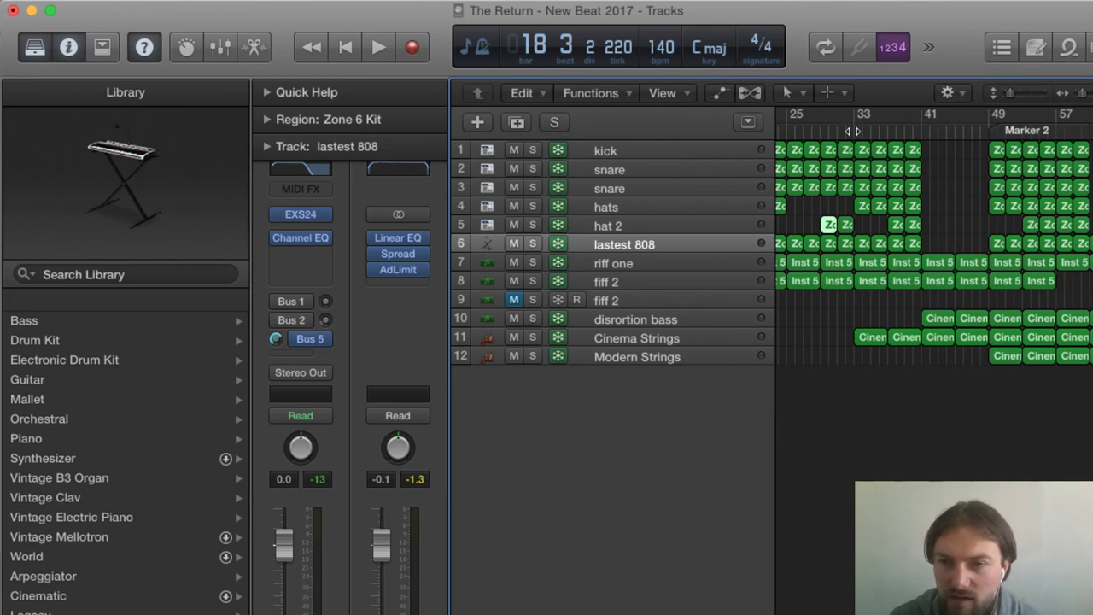
# Step: Play from bar 33, then delete the muted duplicate fiff 2 track
pyautogui.click(851, 131)
pyautogui.press('space')
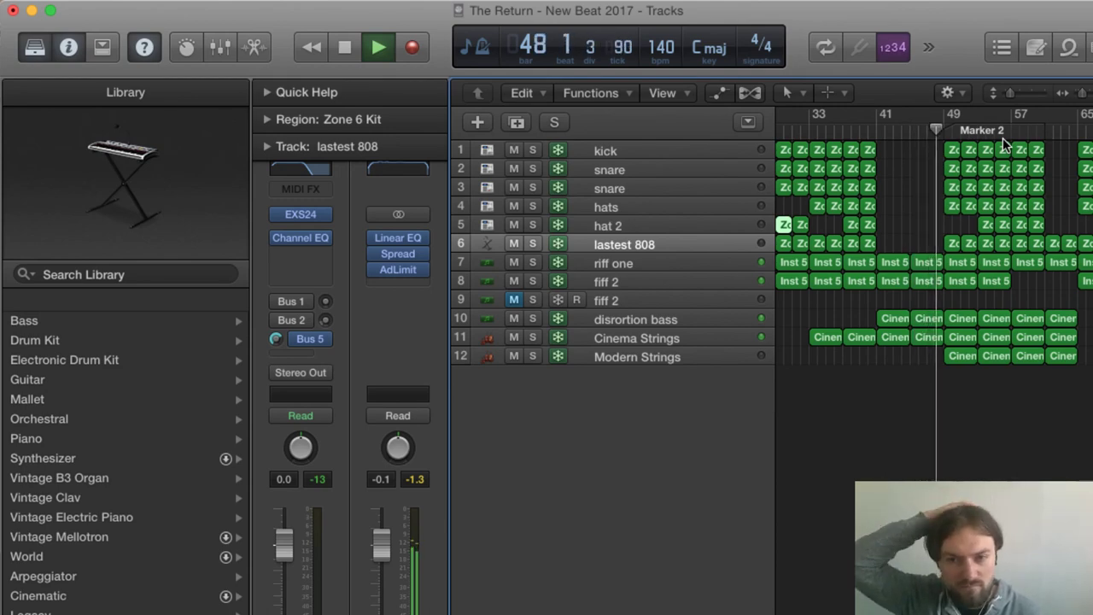
pyautogui.click(641, 301)
pyautogui.press('super+BackSpace')
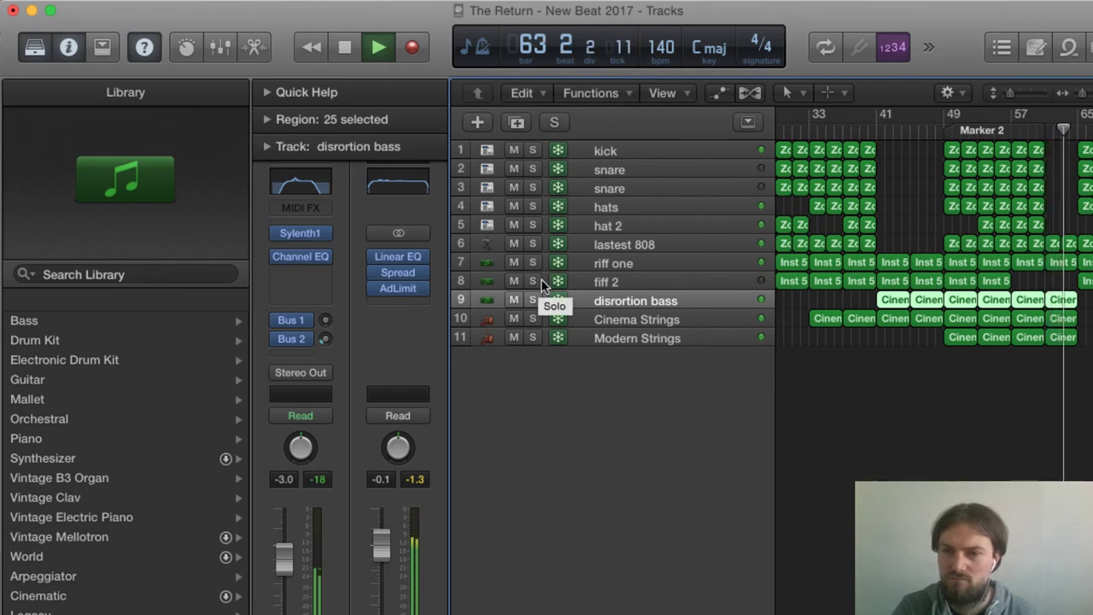
# Step: Stop playback at bar 64 and bring up the Mixer below the tracks
pyautogui.press('space')
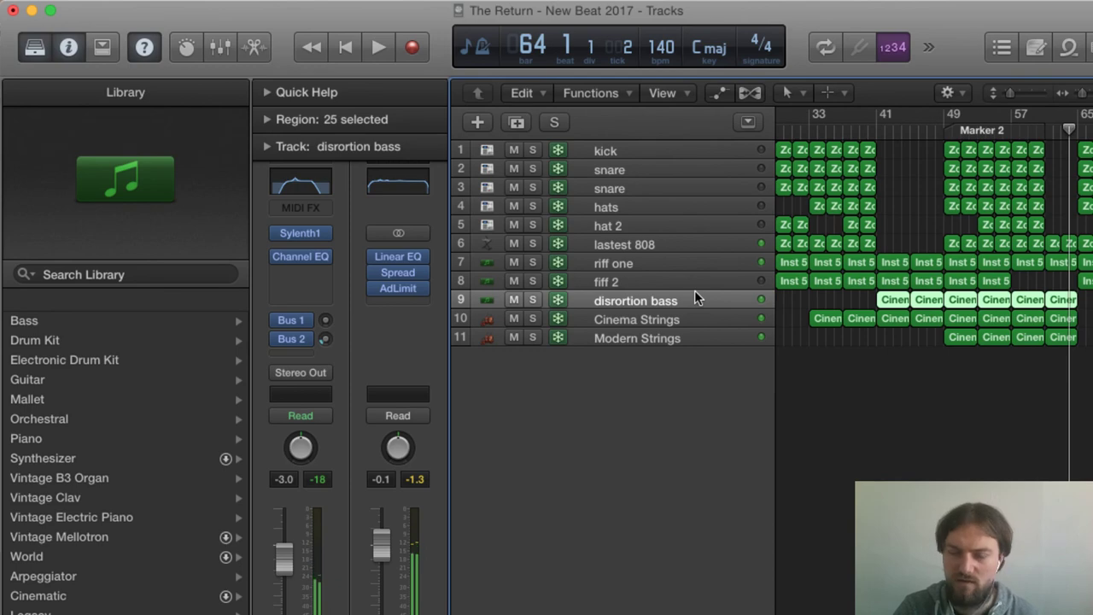
pyautogui.press('x')
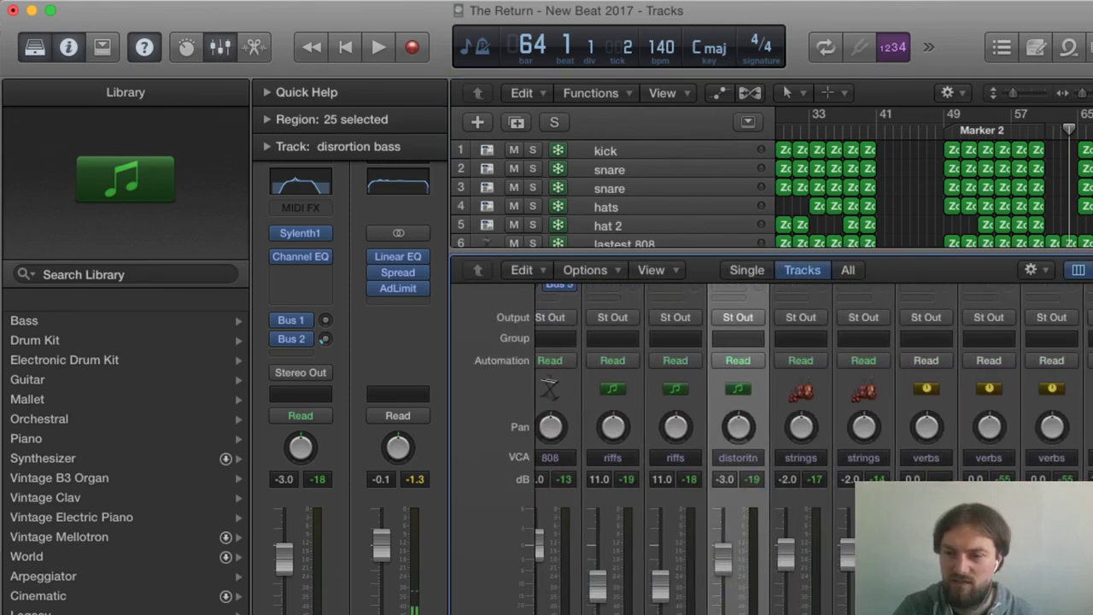
pyautogui.hscroll(5, 731, 489)
pyautogui.scroll(3, 731, 488)
pyautogui.scroll(4, 731, 488)
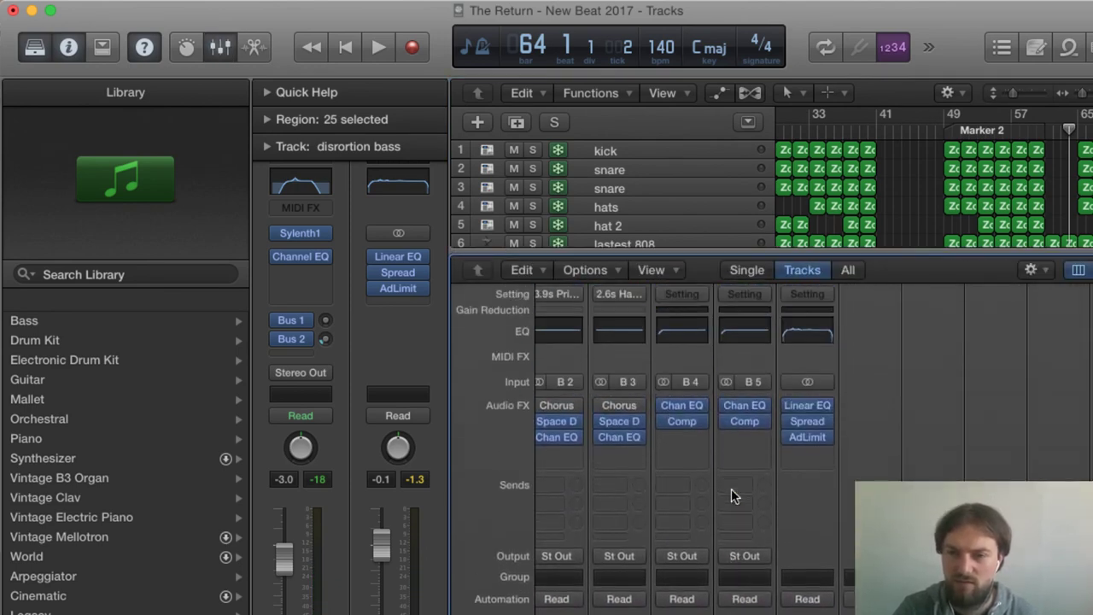
# Step: Inspect the 808 Para compressor on bus B5, then close it
pyautogui.click(745, 424)
pyautogui.moveTo(171, 53); pyautogui.dragTo(533, 71)
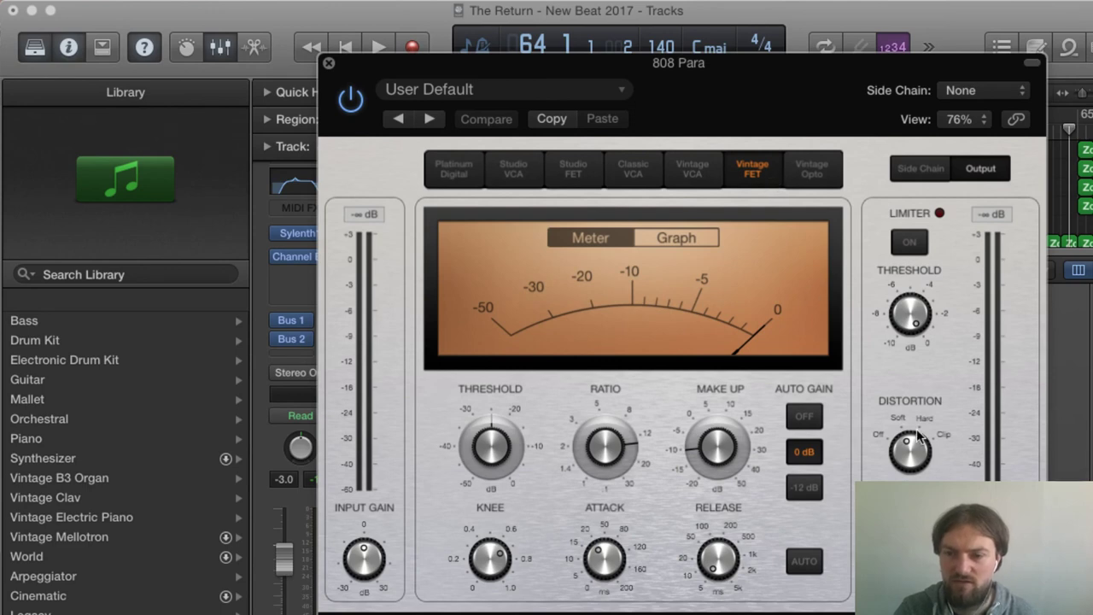
pyautogui.click(329, 63)
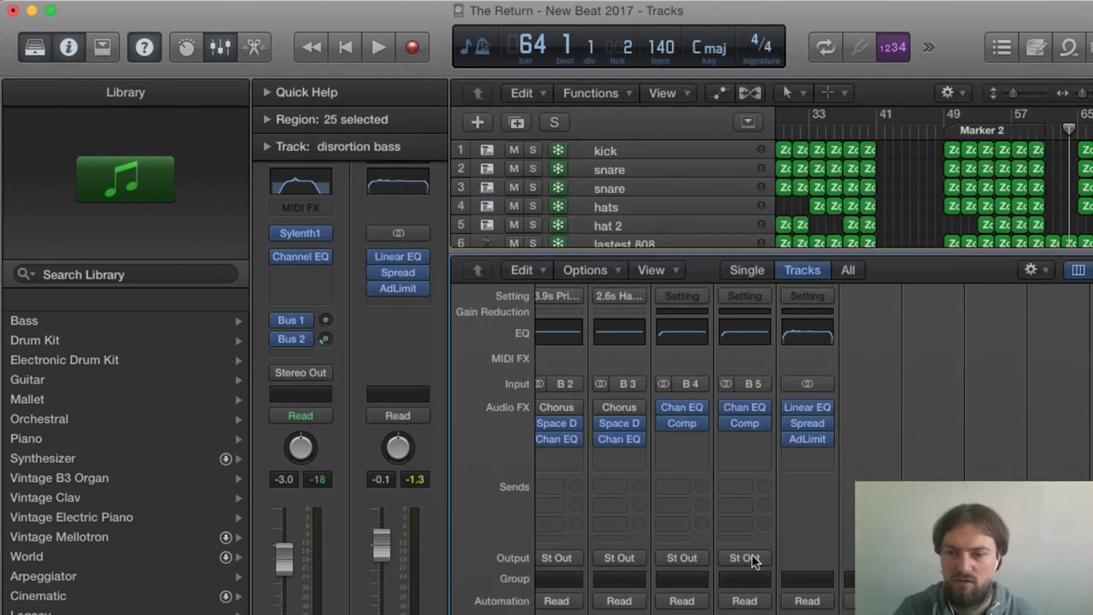
# Step: Inspect the Drums Para compressor on bus B4, then look over the mixer's channel strips
pyautogui.click(681, 422)
pyautogui.moveTo(170, 58); pyautogui.dragTo(992, 108)
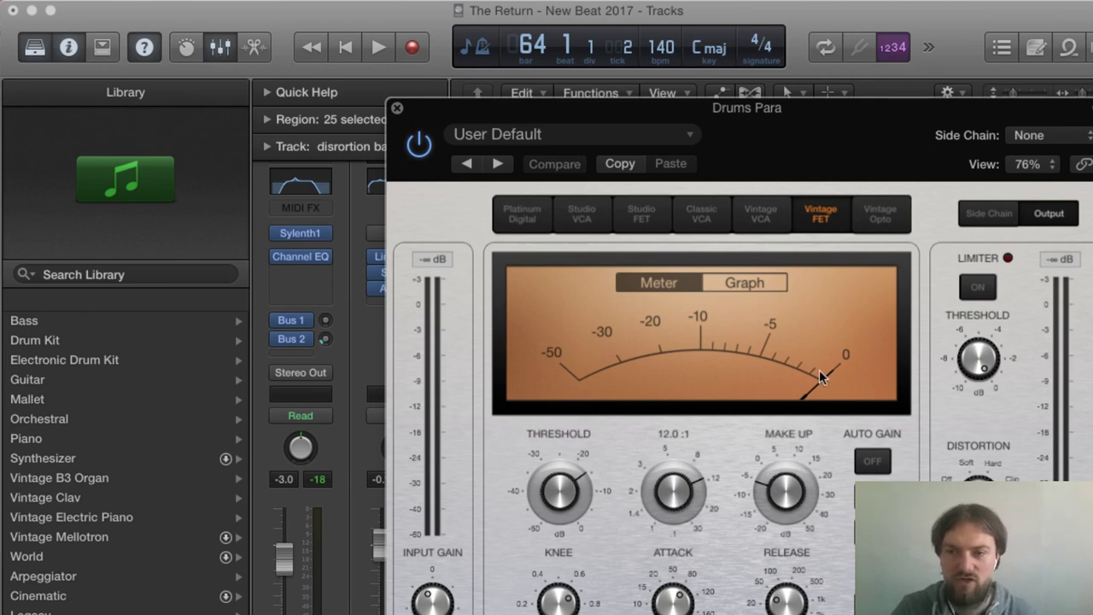
pyautogui.click(397, 108)
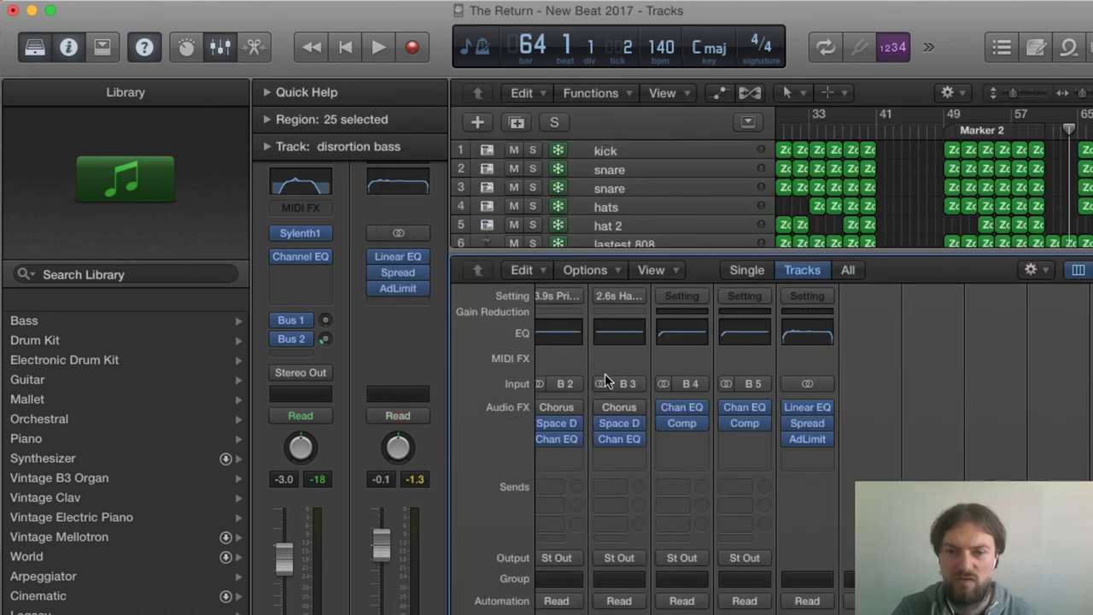
pyautogui.hscroll(10, 605, 370)
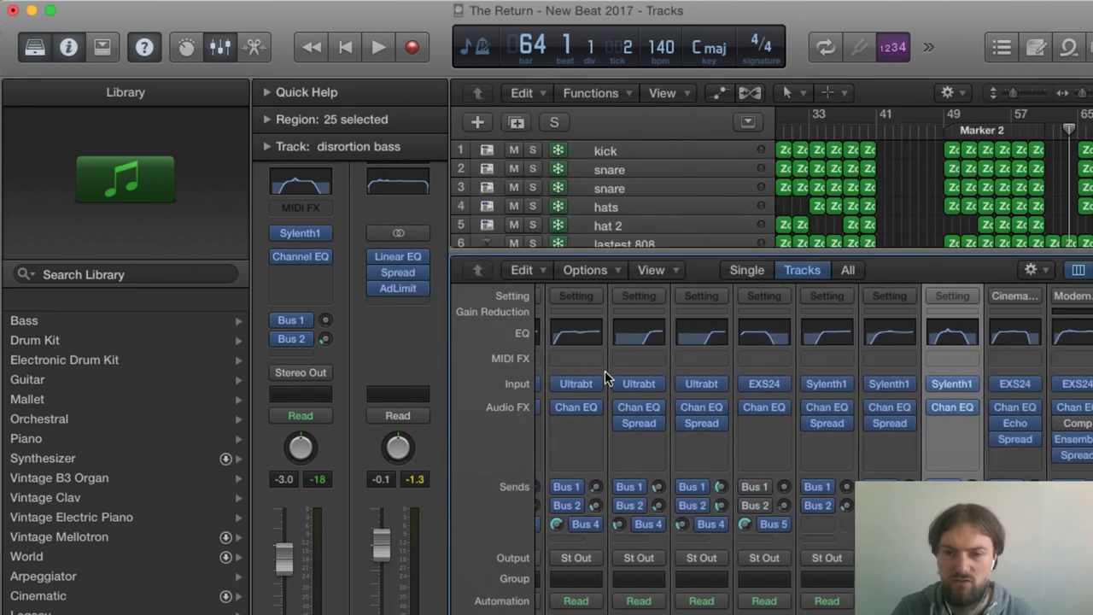
pyautogui.hscroll(-5, 604, 371)
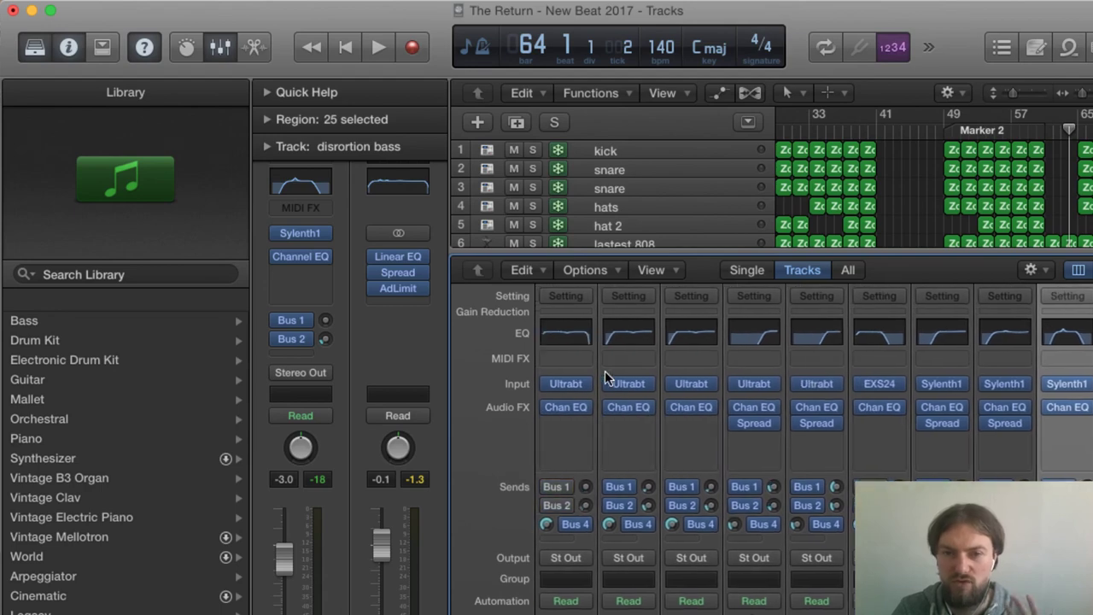
pyautogui.hscroll(6, 605, 375)
pyautogui.hscroll(4, 605, 377)
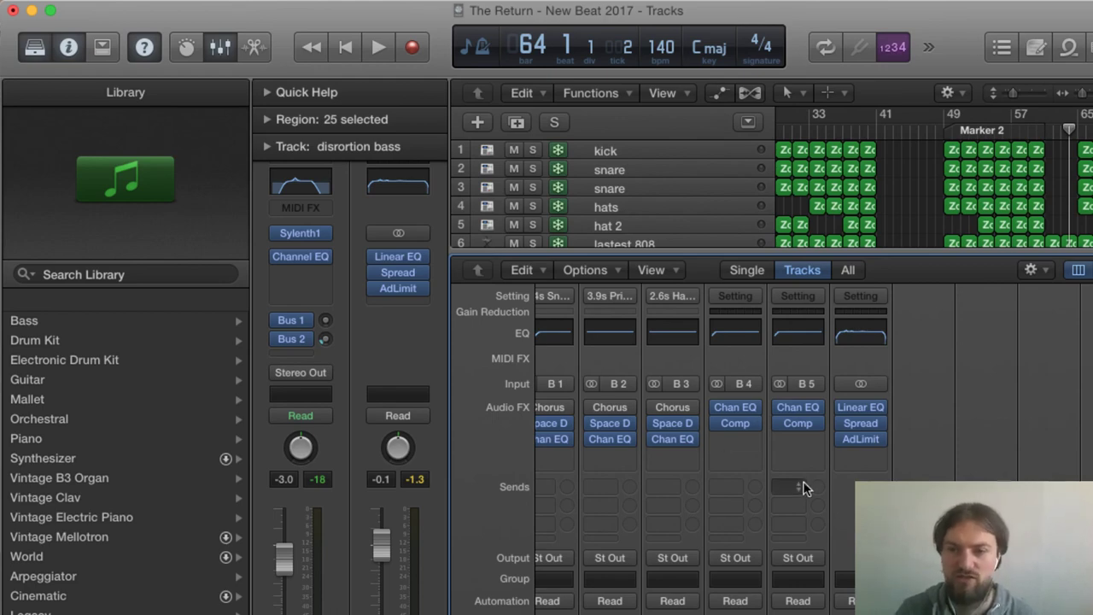
pyautogui.scroll(-1, 778, 482)
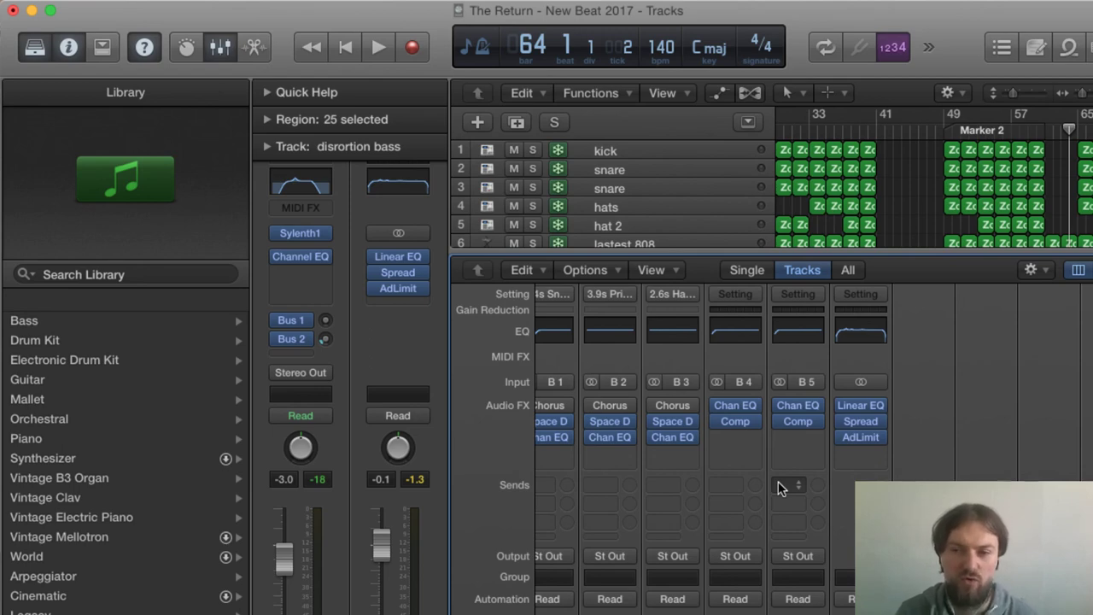
pyautogui.click(866, 425)
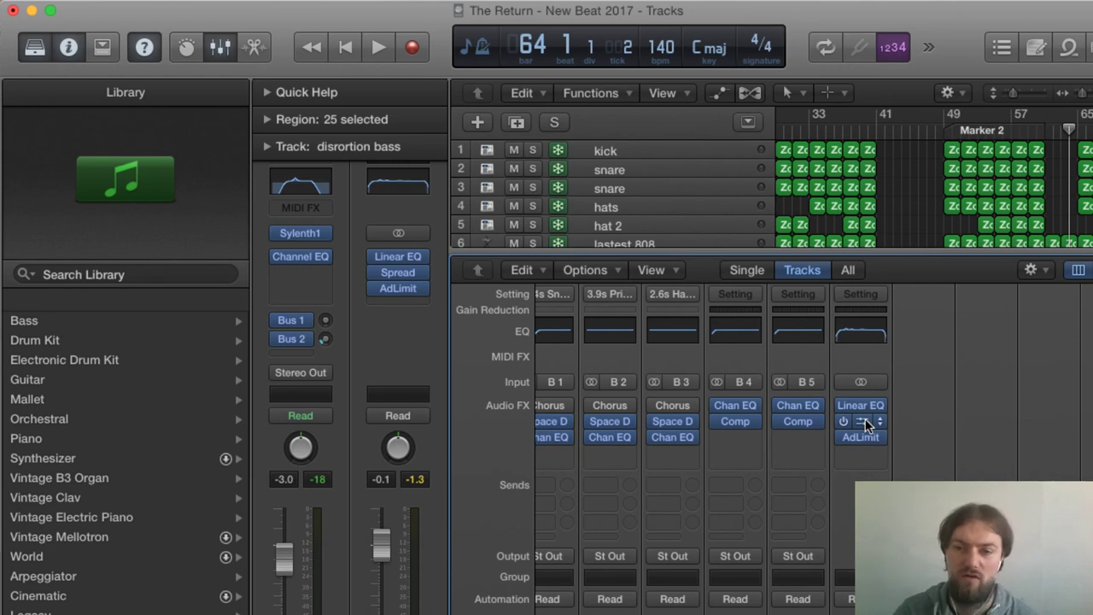
pyautogui.moveTo(329, 164); pyautogui.dragTo(605, 235)
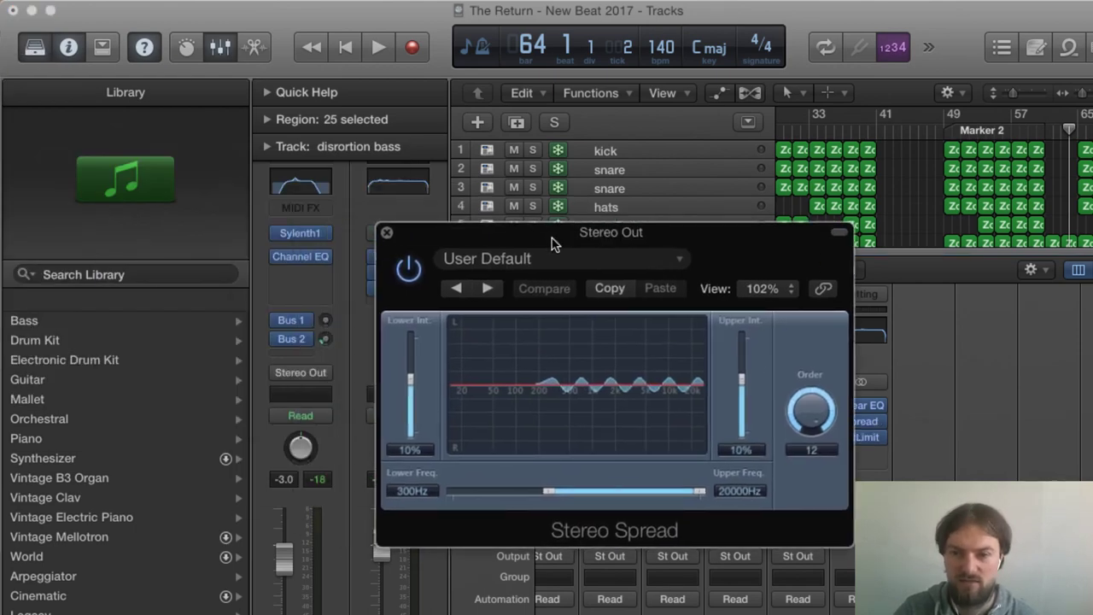
pyautogui.click(386, 234)
pyautogui.click(861, 405)
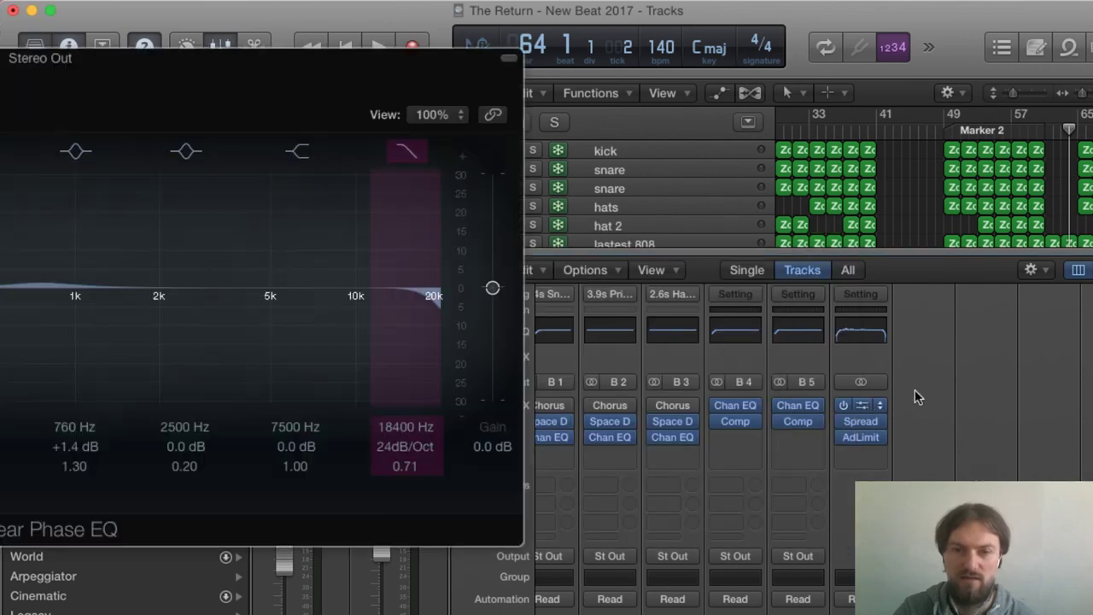
pyautogui.moveTo(342, 47); pyautogui.dragTo(547, 169)
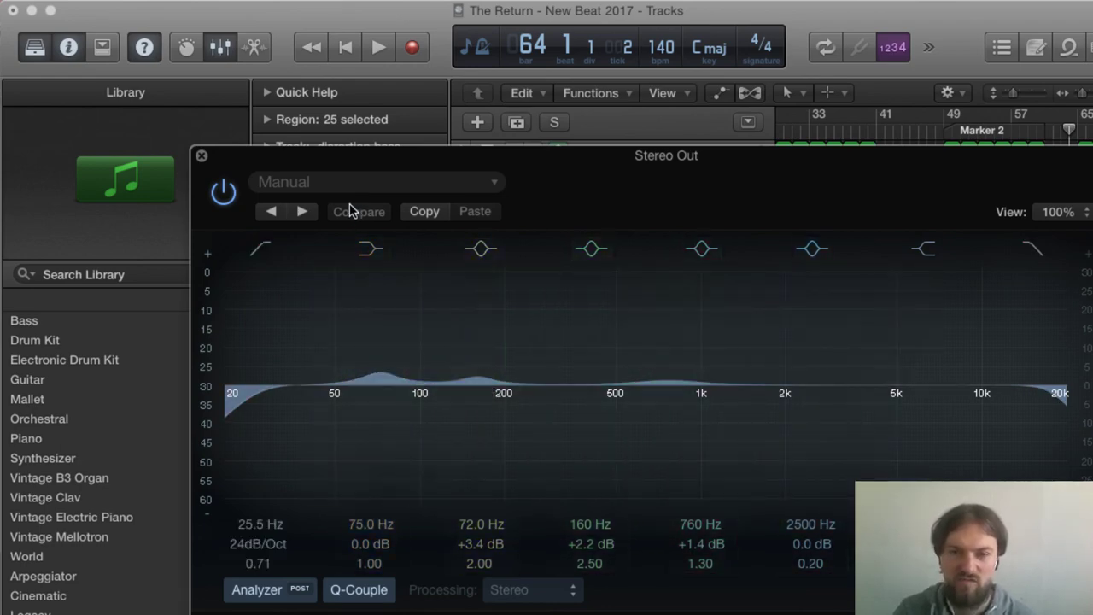
pyautogui.click(201, 158)
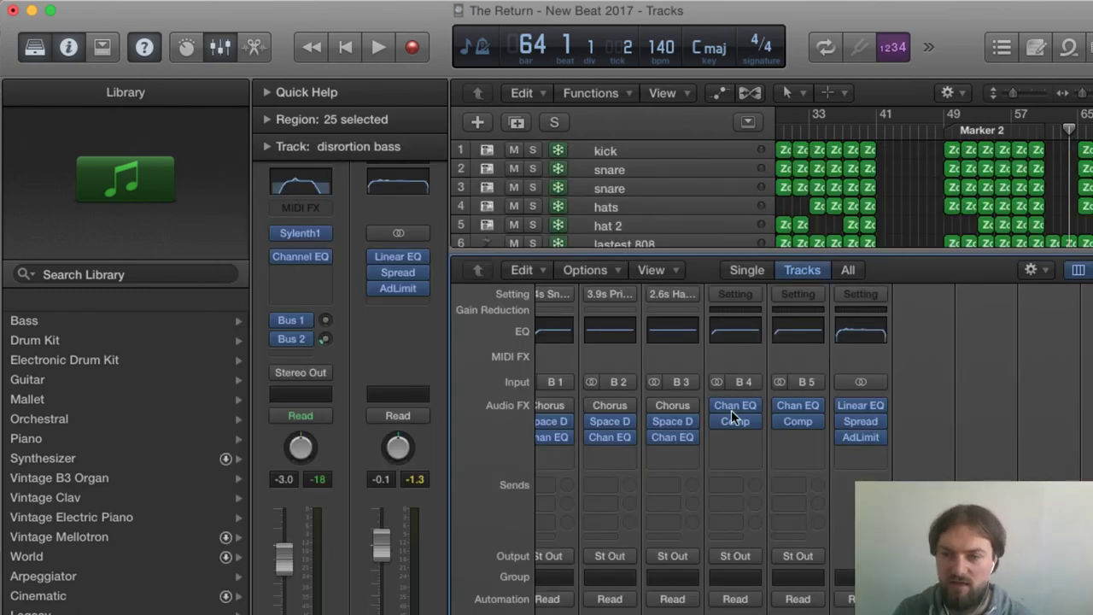
pyautogui.click(860, 439)
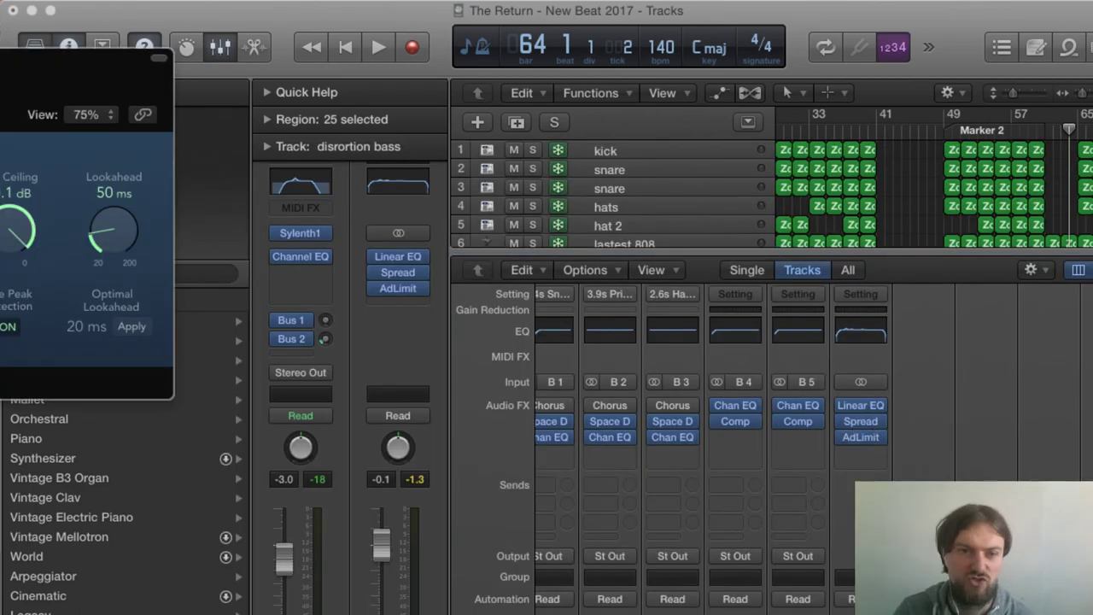
pyautogui.moveTo(69, 47); pyautogui.dragTo(675, 228)
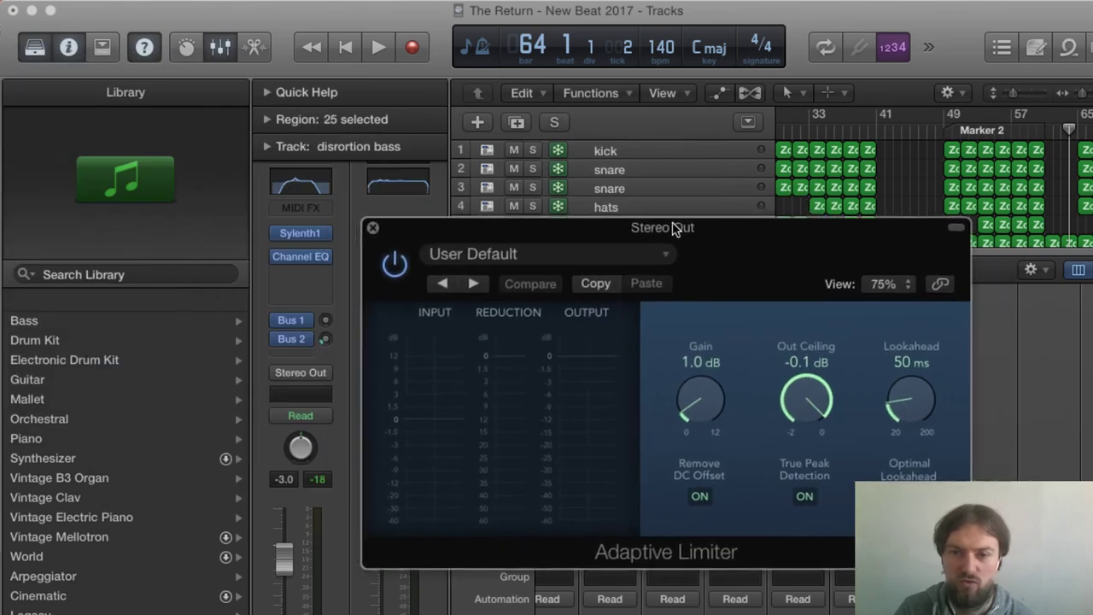
pyautogui.click(373, 227)
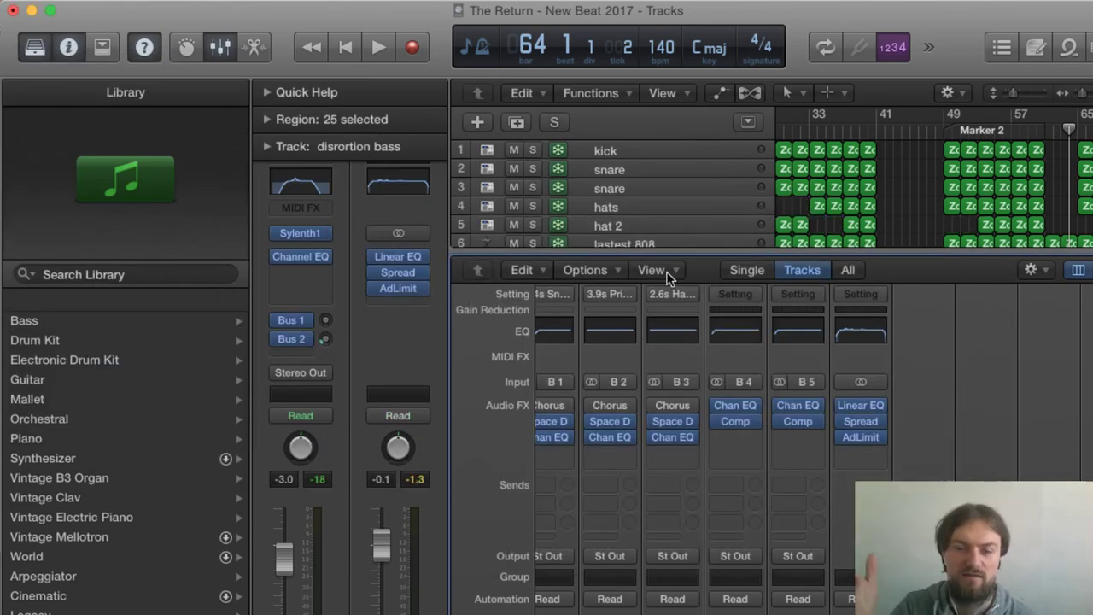